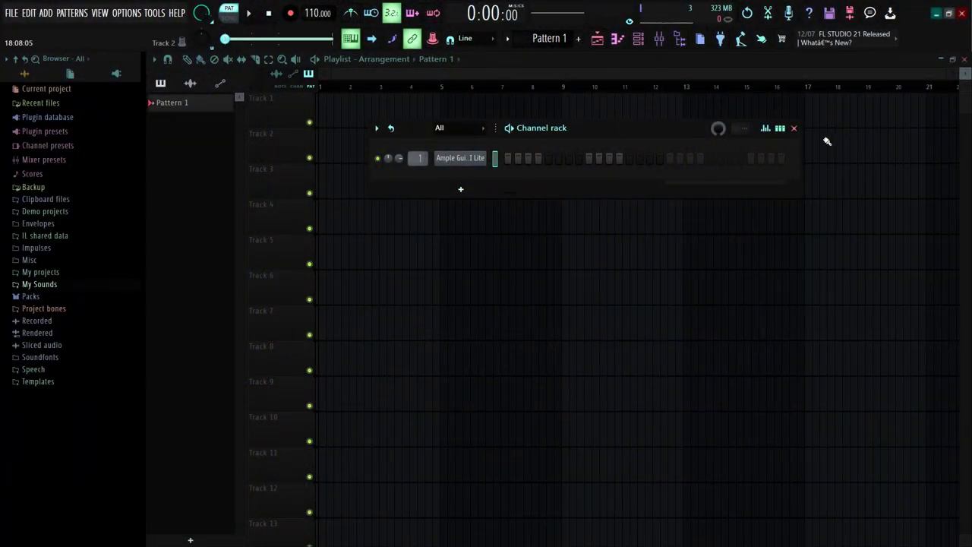
Open the piano roll for Ample Guitar M II Lite and set its scale highlighting to F Minor Natural (Aeolian).
click(462, 162)
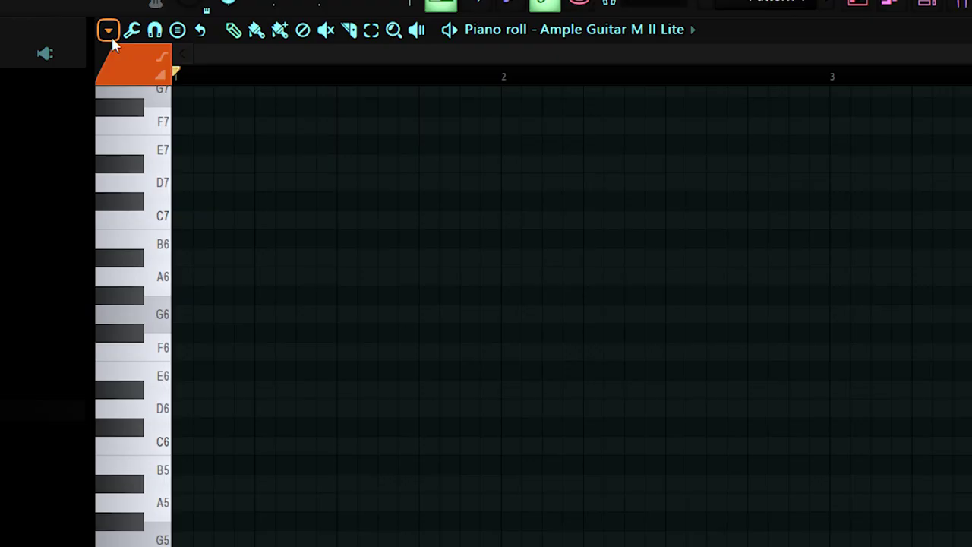
click(111, 35)
mouse_move(202, 152)
mouse_move(326, 173)
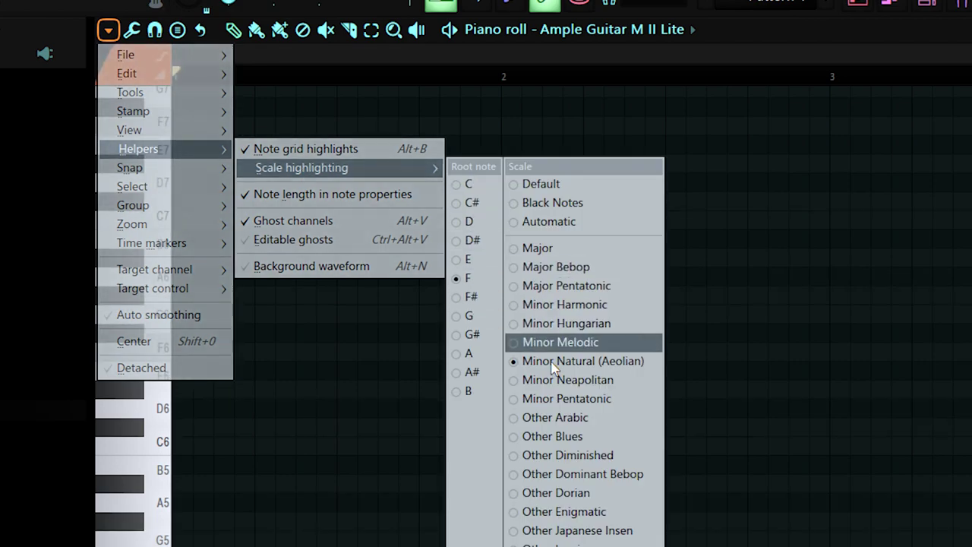
click(555, 399)
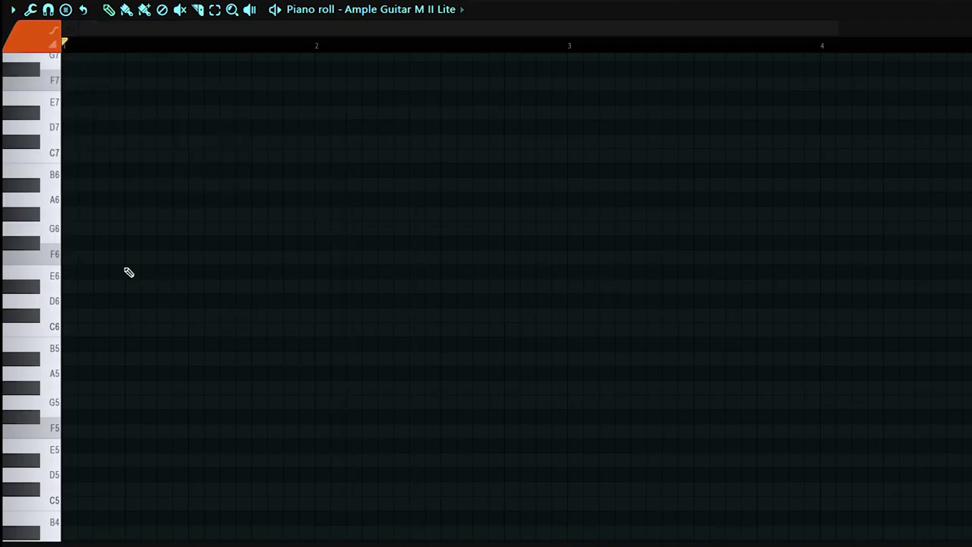
Place an F5 note at the start of bar 1 and a C5 note in the last third of the bar.
click(83, 258)
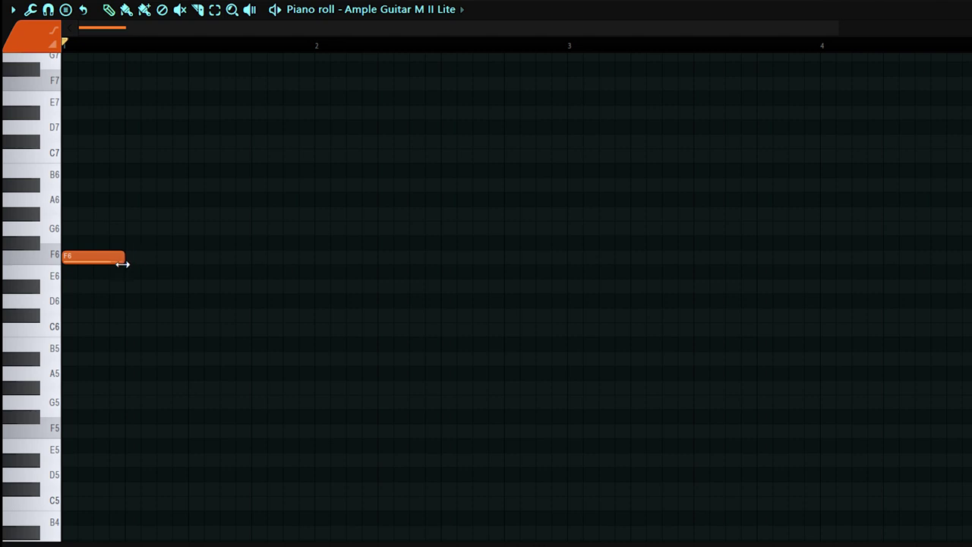
click(125, 248)
right_click(134, 244)
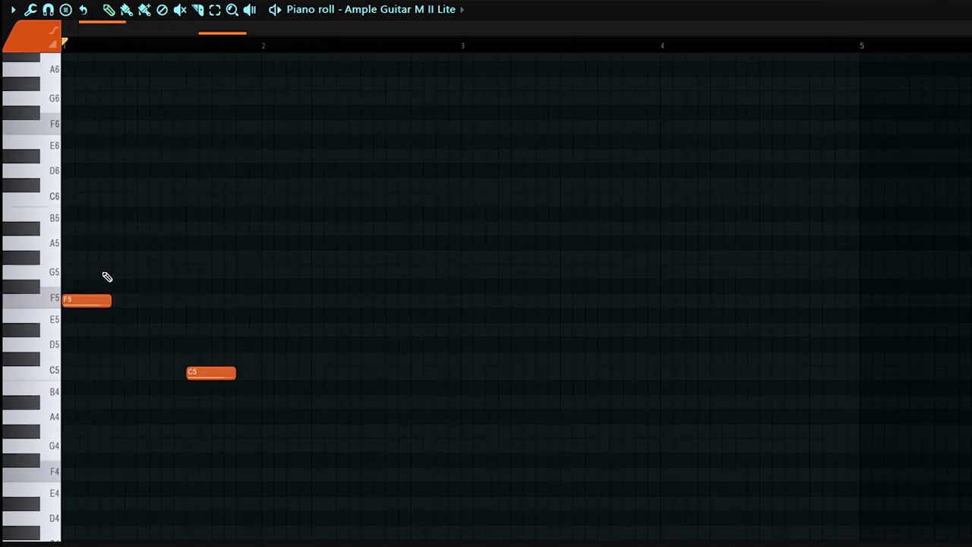
Add C6 and G#6 notes staggered between the F5 and C5 notes in bar 1, and play the pattern.
drag(109, 257, 53, 249)
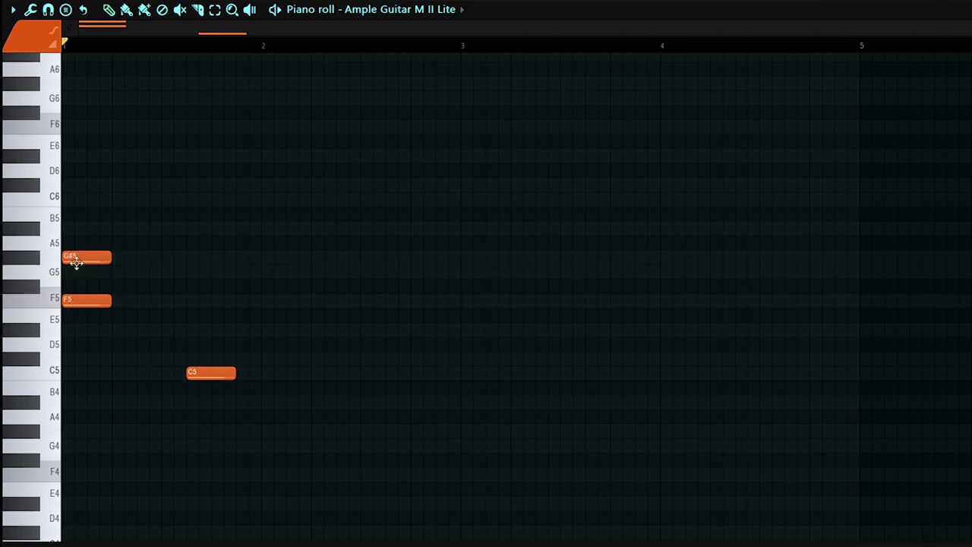
click(68, 199)
key(ctrl+Up)
scroll(114, 273, up, 5)
drag(83, 325, 91, 325)
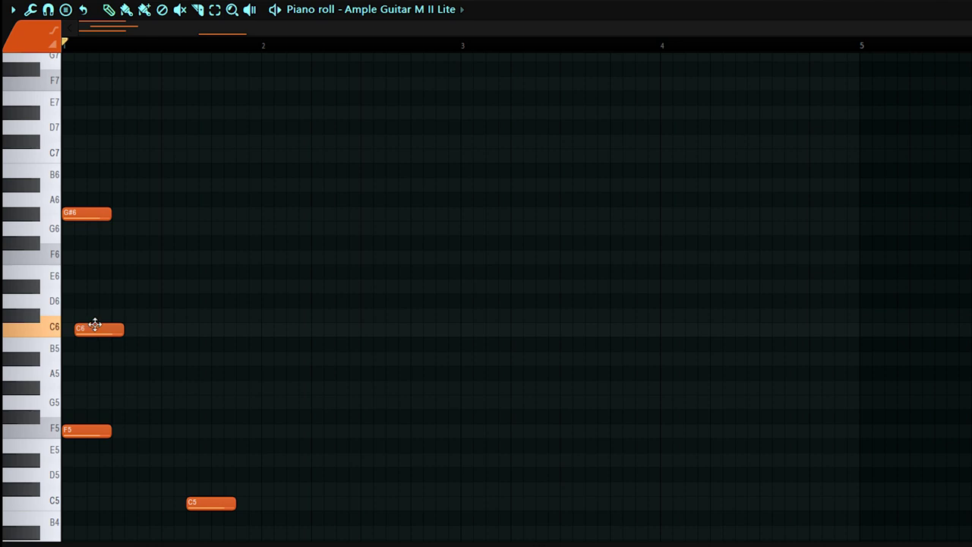
drag(85, 220, 161, 221)
key(space)
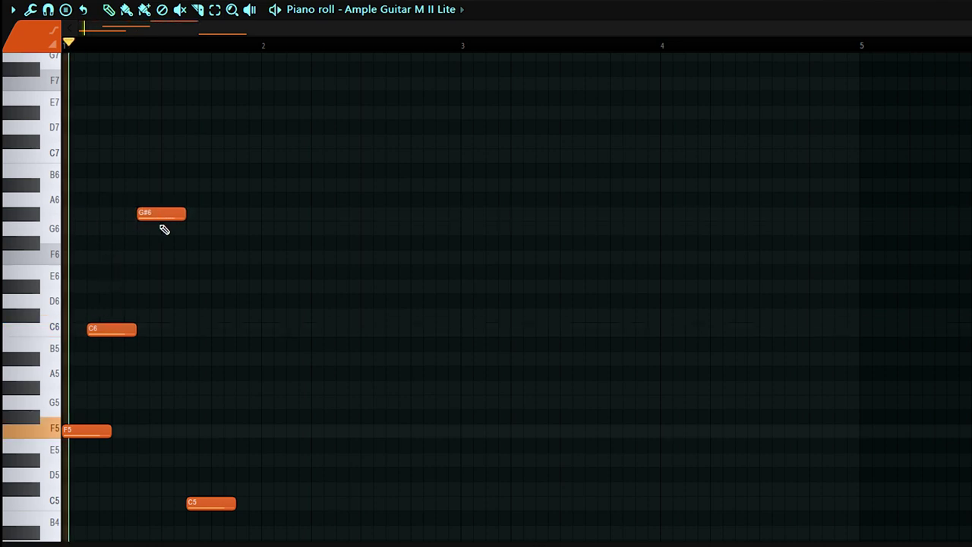
scroll(106, 326, up, 1)
key(space)
key(space)
key(space)
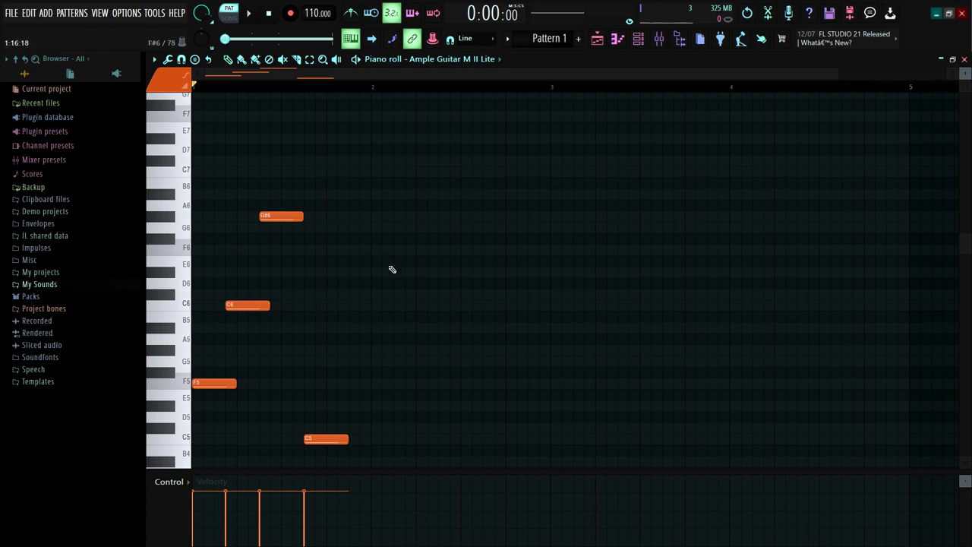
Switch the Ample Guitar M II Lite plugin to Keyboard Mode and return to its piano roll.
drag(197, 167, 291, 445)
key(Escape)
click(461, 158)
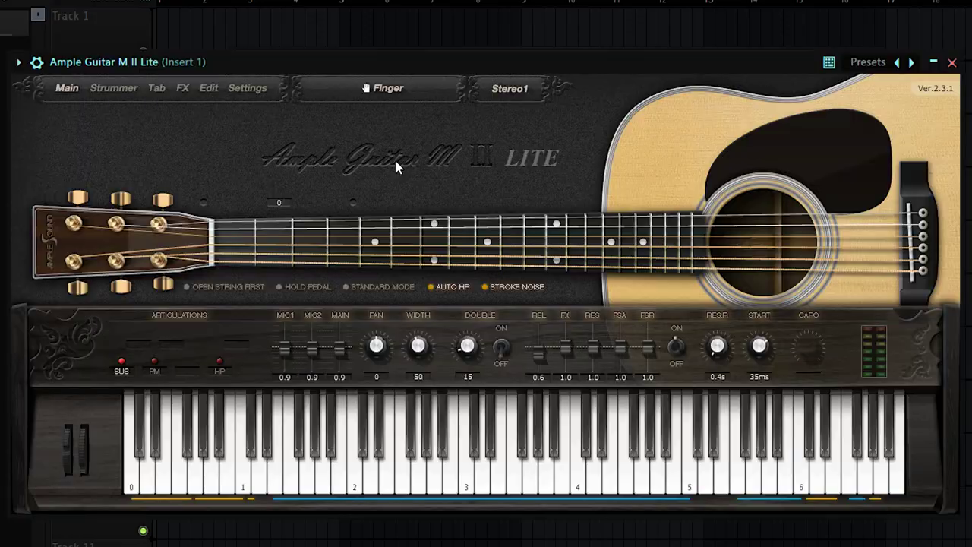
click(349, 287)
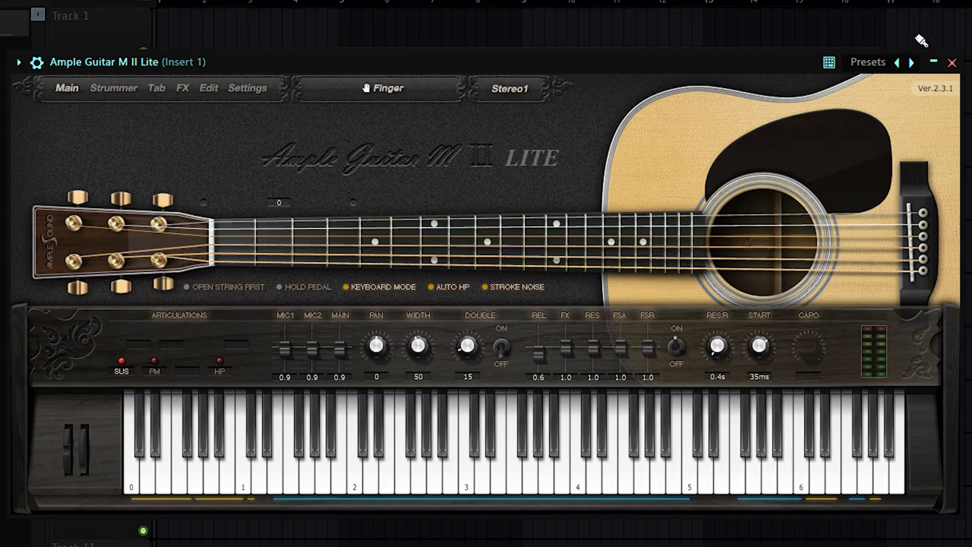
click(951, 62)
click(514, 144)
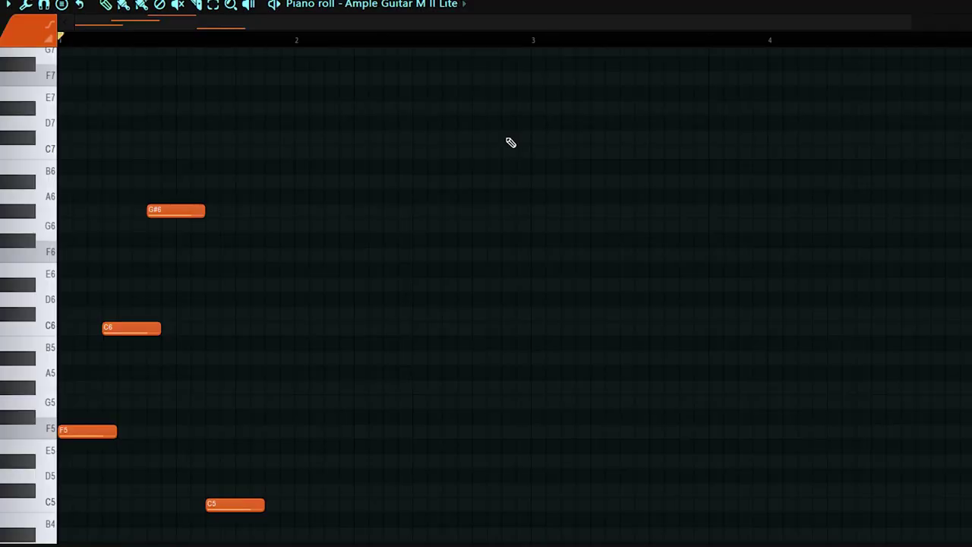
Transpose all four notes down one octave and play the pattern back.
scroll(28, 326, down, 2)
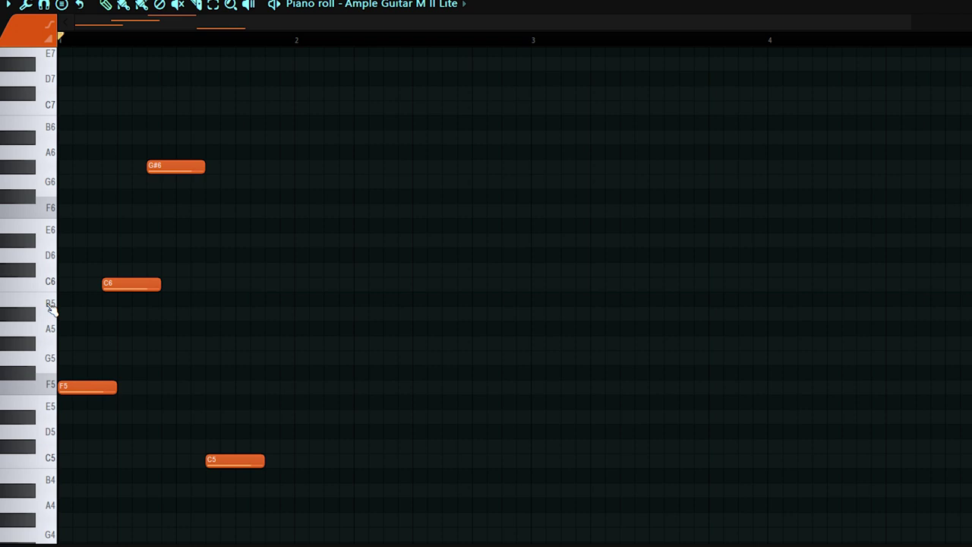
key(ctrl+Down)
scroll(50, 311, down, 4)
key(space)
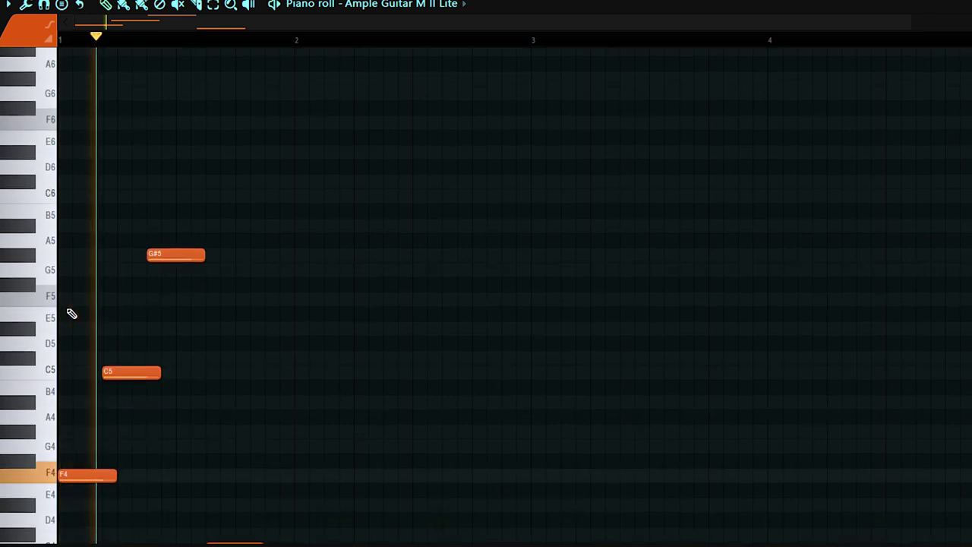
key(space)
key(space)
scroll(187, 228, down, 8)
key(space)
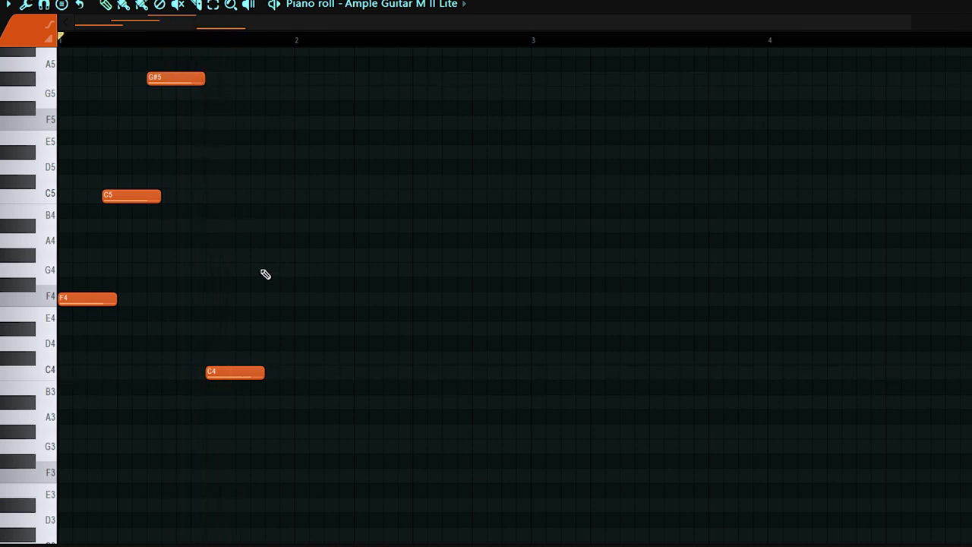
key(space)
key(space)
Add F4 and G#4 notes above the C4 note in bar 1, raise that new F4 one octave, and play it back.
click(207, 301)
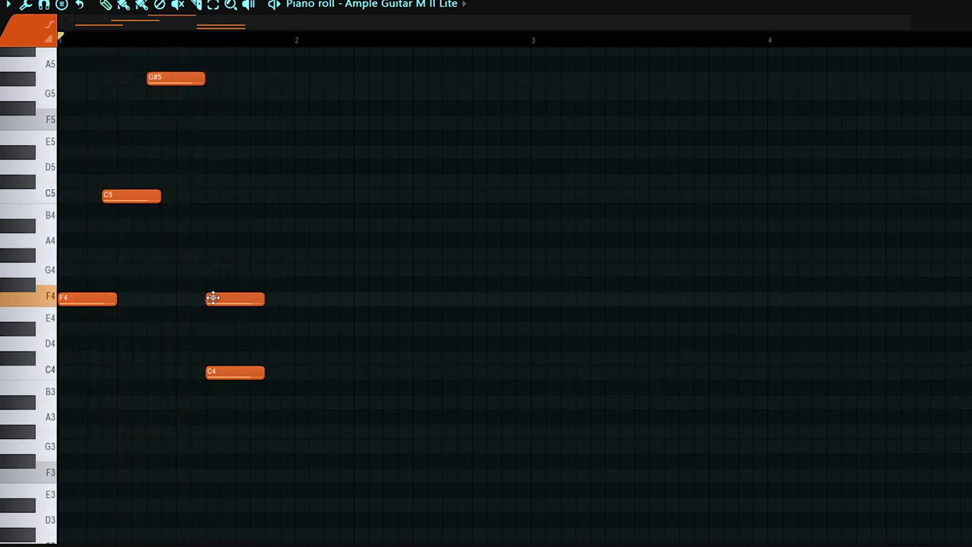
mouse_move(212, 297)
mouse_down()
mouse_move(217, 255)
mouse_move(214, 302)
mouse_up()
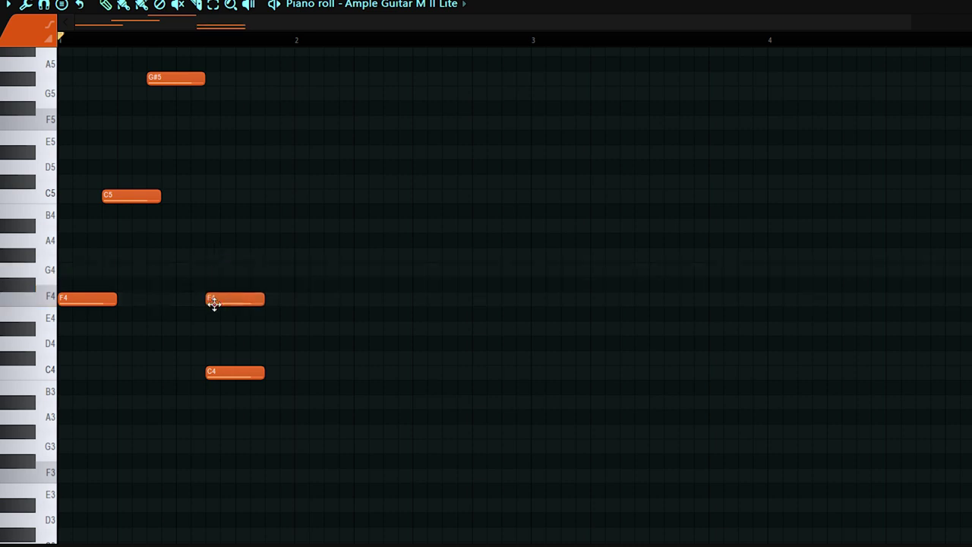
drag(207, 254, 236, 253)
ctrl+click(232, 295)
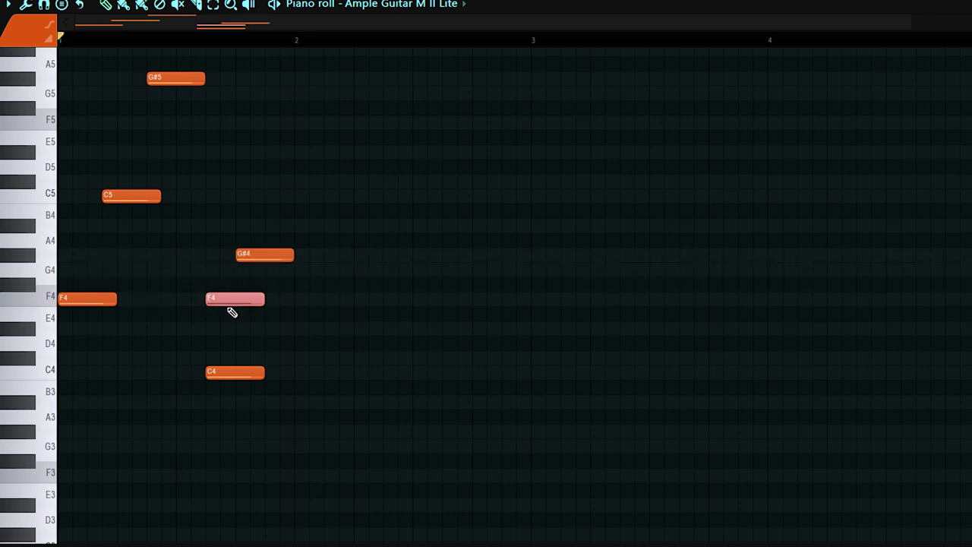
key(ctrl+Up)
key(space)
key(space)
key(space)
Adjust the timing of the top notes at the end of bar 1, leaving a short F5, and audition the bar.
drag(235, 123, 271, 123)
key(space)
key(space)
key(space)
key(space)
Place a C#4 at the start of bar 2 with a G#4 starting just before it ends, and play the pattern.
drag(293, 254, 278, 253)
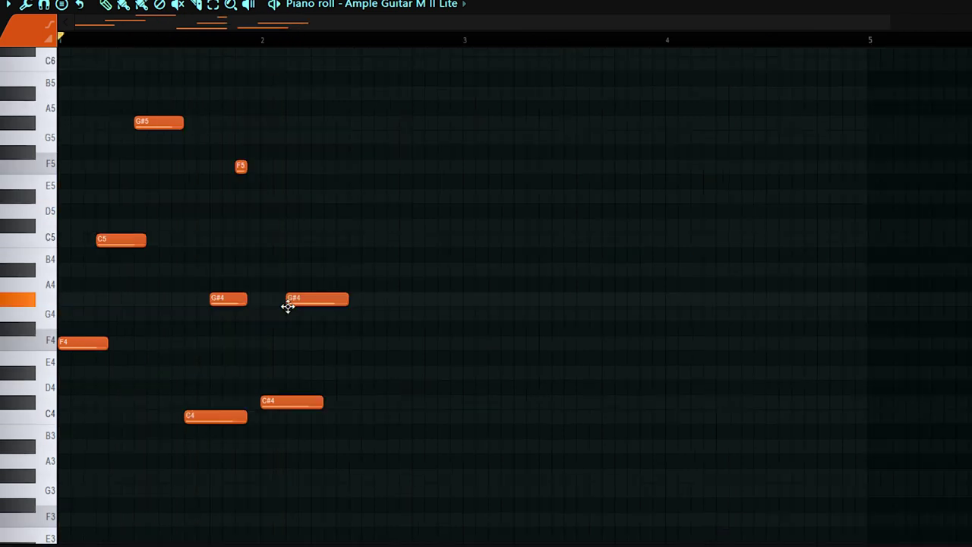
key(space)
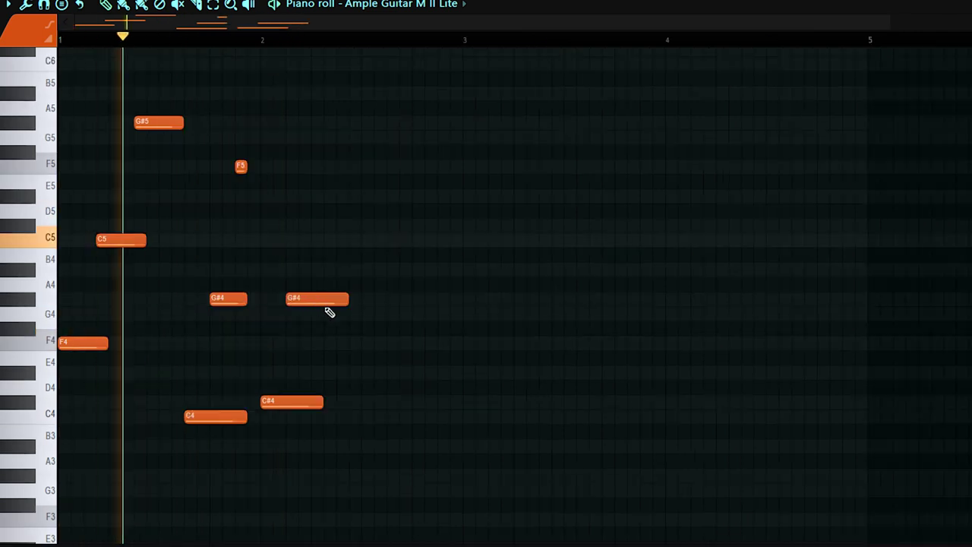
ctrl+shift+click(304, 401)
key(ctrl+d)
drag(312, 302, 322, 304)
key(space)
key(space)
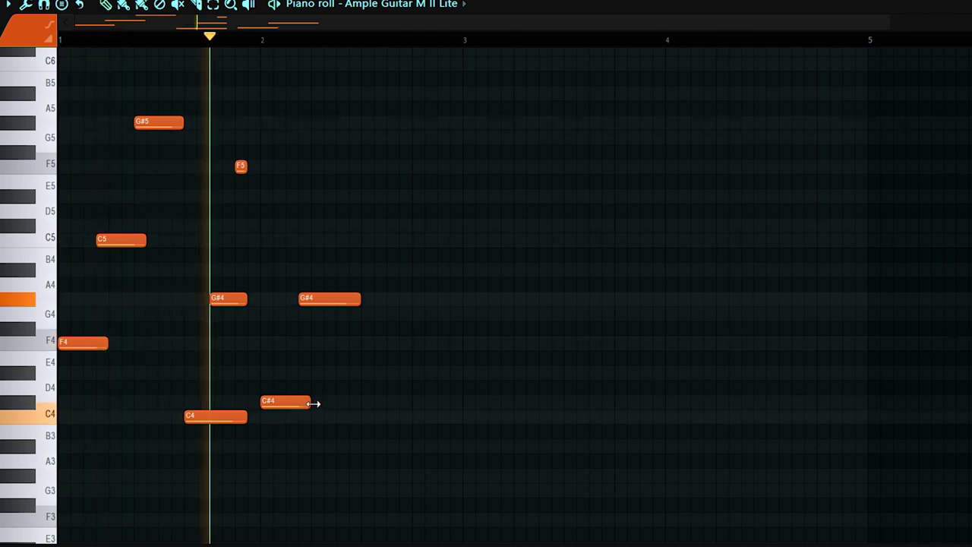
Add an F5 note in the middle of bar 2 above the G#4 and lengthen it past the end of the G#4.
click(346, 166)
scroll(345, 169, up, 1)
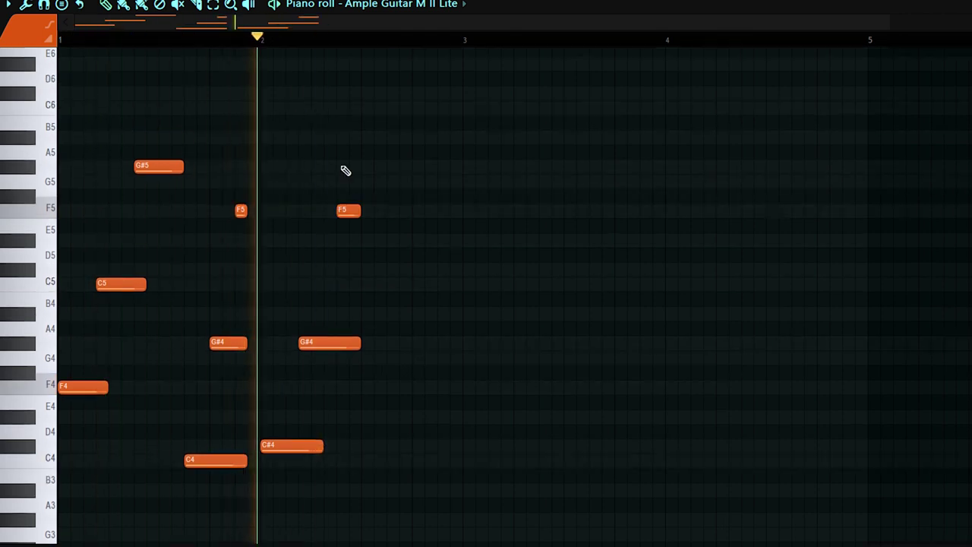
key(space)
drag(359, 212, 385, 213)
drag(385, 213, 399, 212)
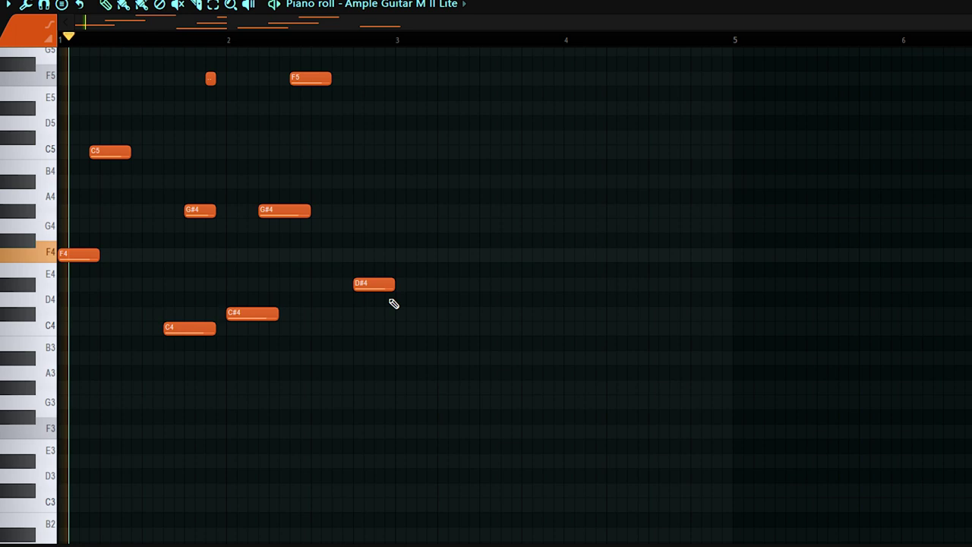
Set a D#4 in the last part of bar 2, add an A#4 over it, and play the result.
scroll(391, 300, up, 1)
mouse_move(375, 329)
mouse_down()
mouse_move(354, 334)
mouse_move(389, 330)
mouse_up()
key(space)
click(362, 256)
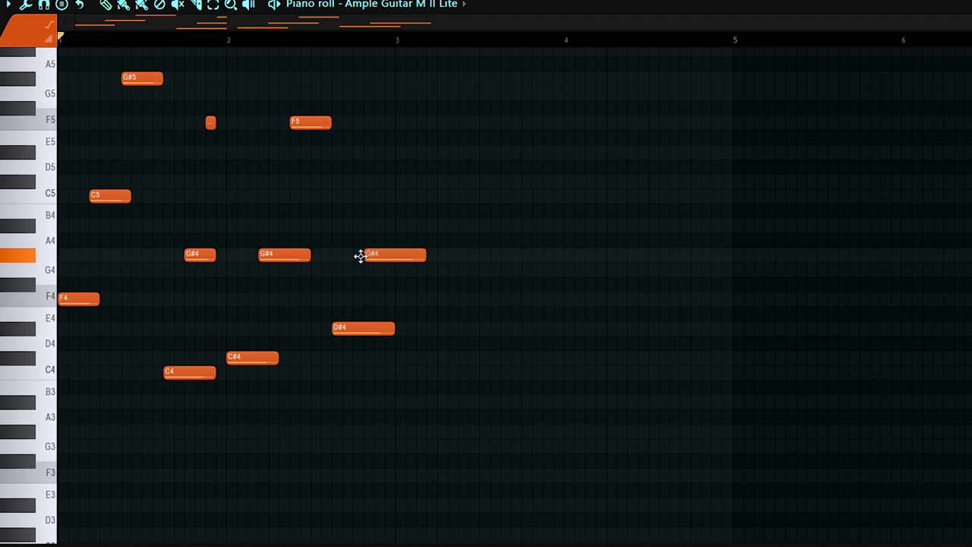
drag(361, 256, 362, 175)
key(space)
key(space)
Add a short G5 note near the end of bar 2 and play both bars.
scroll(387, 220, up, 3)
click(374, 211)
key(space)
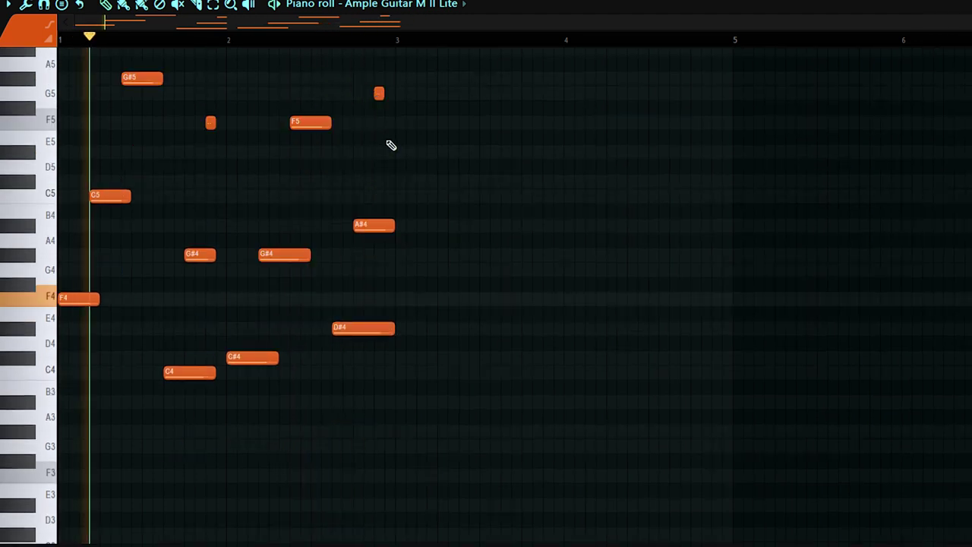
scroll(390, 145, up, 1)
scroll(312, 224, down, 3)
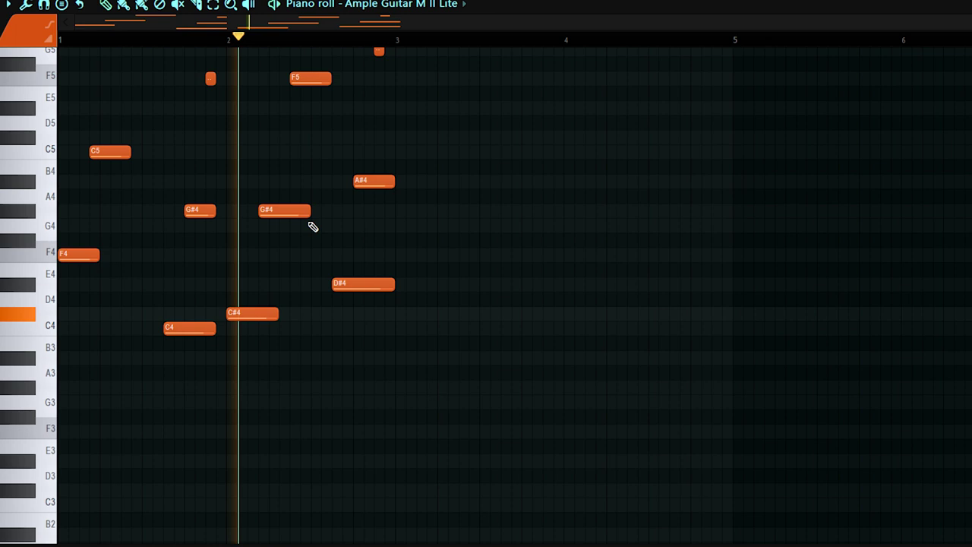
scroll(312, 226, up, 3)
scroll(310, 224, up, 3)
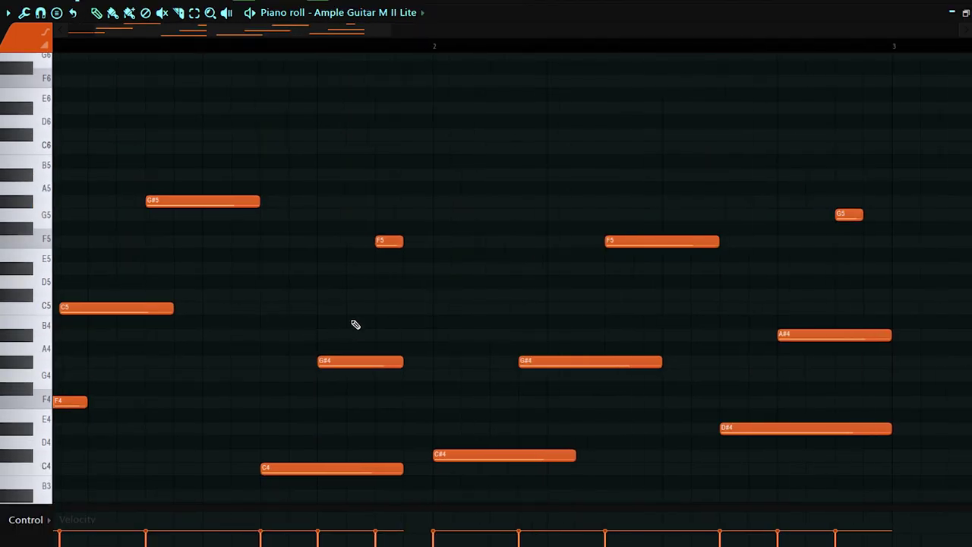
Shorten C4 and G#4 in bar 1 and D#4 and A#4 in bar 2 so they end where the short top notes begin.
drag(352, 314, 403, 485)
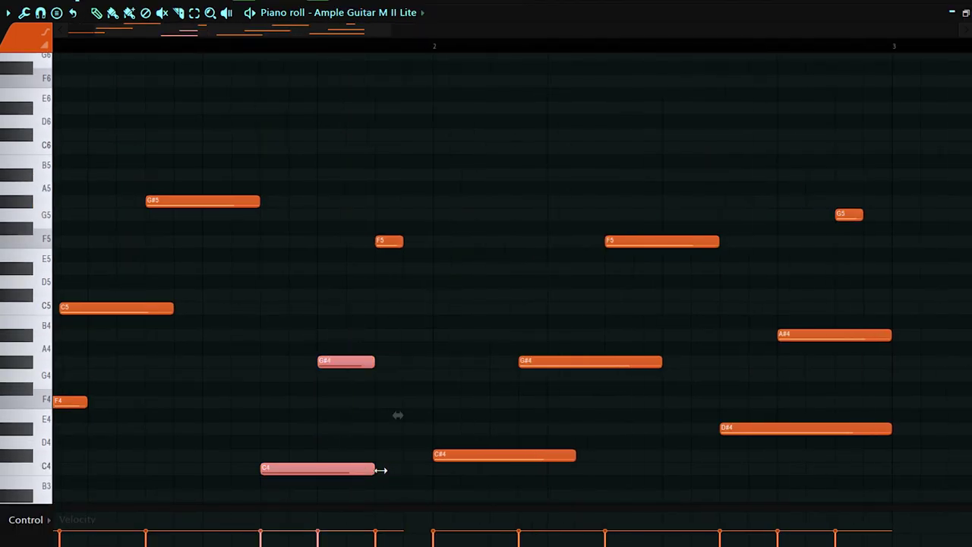
click(408, 429)
drag(792, 364, 834, 432)
Play the two-bar pattern and duplicate it into bars 3 and 4.
key(space)
key(ctrl+d)
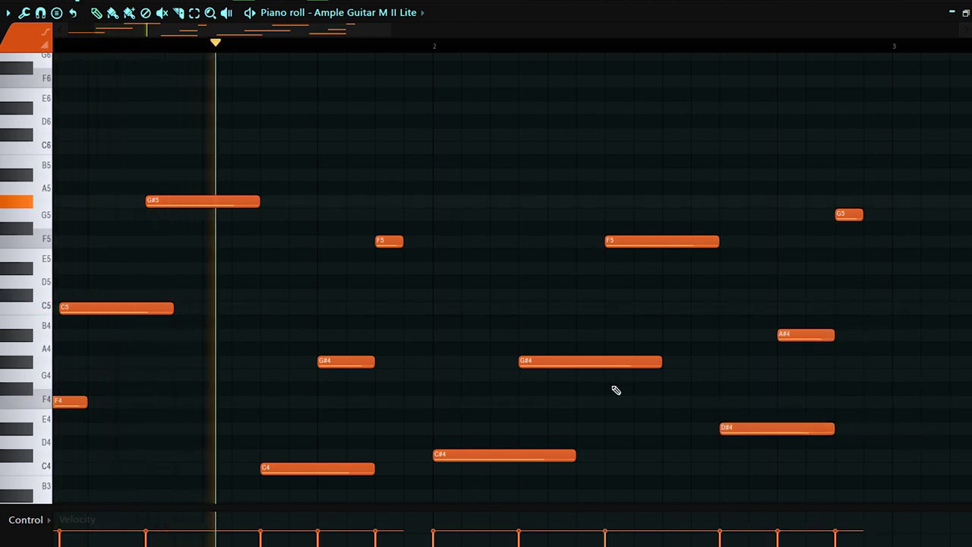
scroll(293, 346, down, 2)
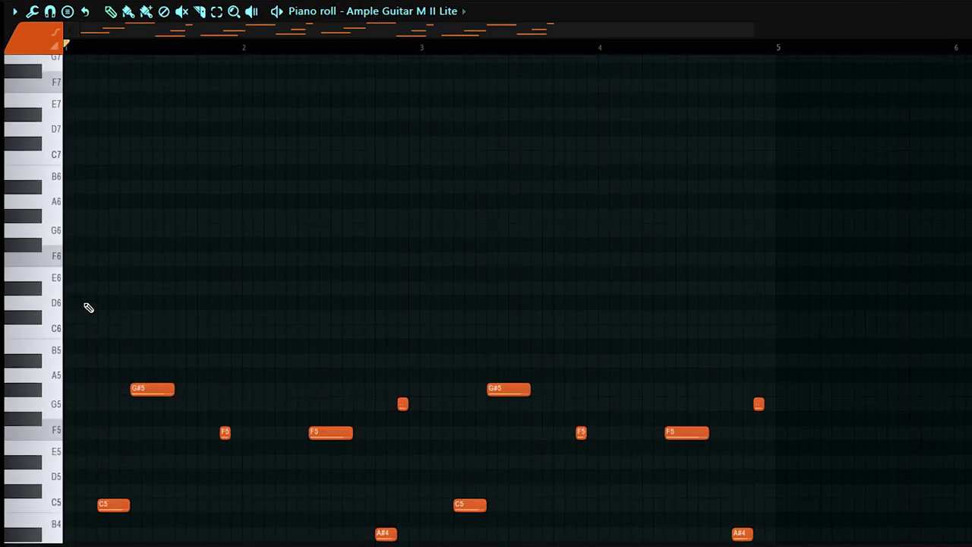
Examine the upper octaves of the piano roll and play the four-bar pattern.
scroll(89, 307, up, 3)
scroll(61, 253, up, 1)
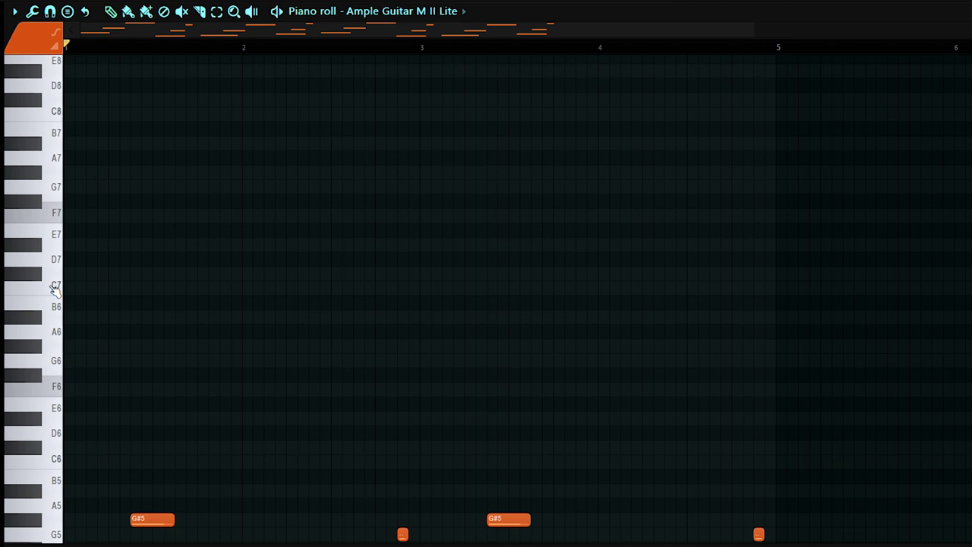
scroll(54, 289, up, 2)
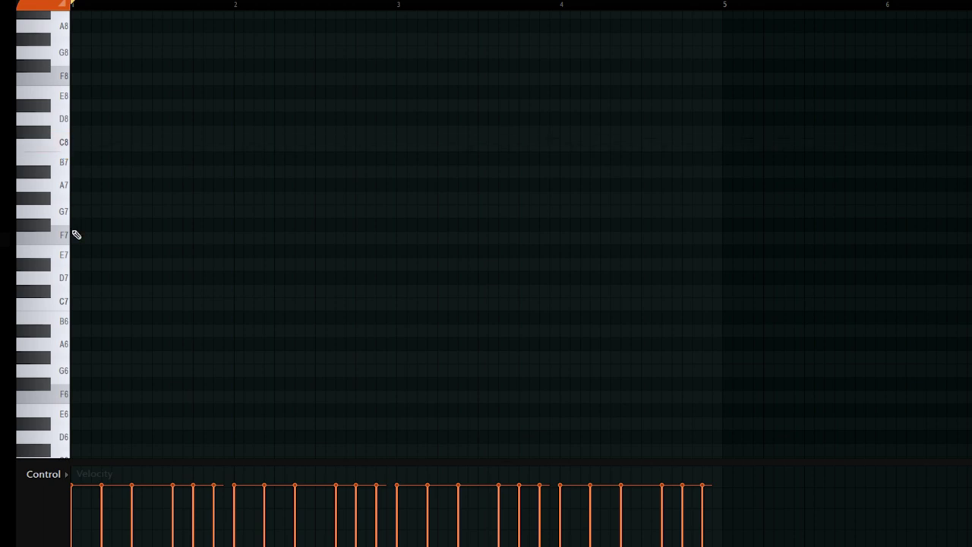
scroll(187, 210, down, 2)
key(space)
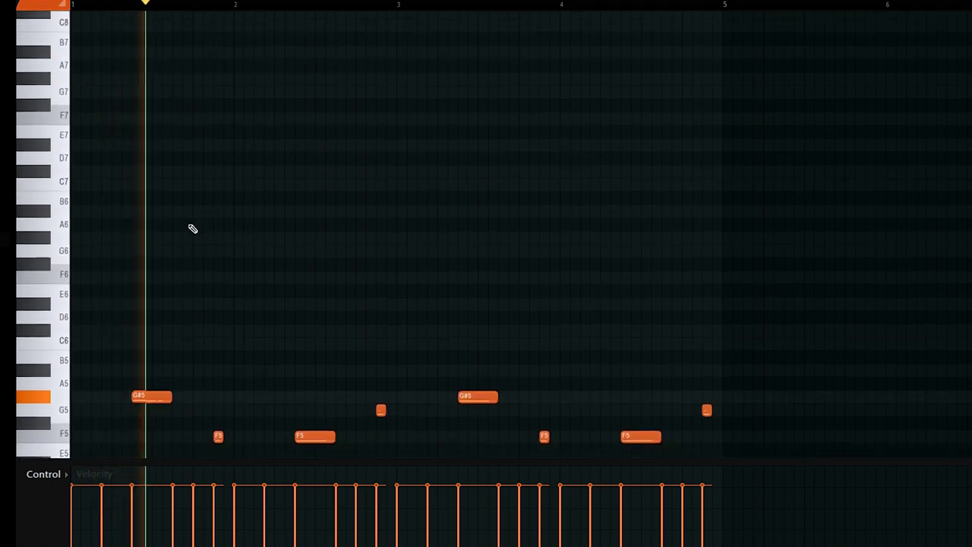
Add a very short G5 note directly after the existing G5 at the end of bar 2.
scroll(312, 281, down, 2)
ctrl+scroll(380, 336, up, 5)
scroll(380, 337, down, 2)
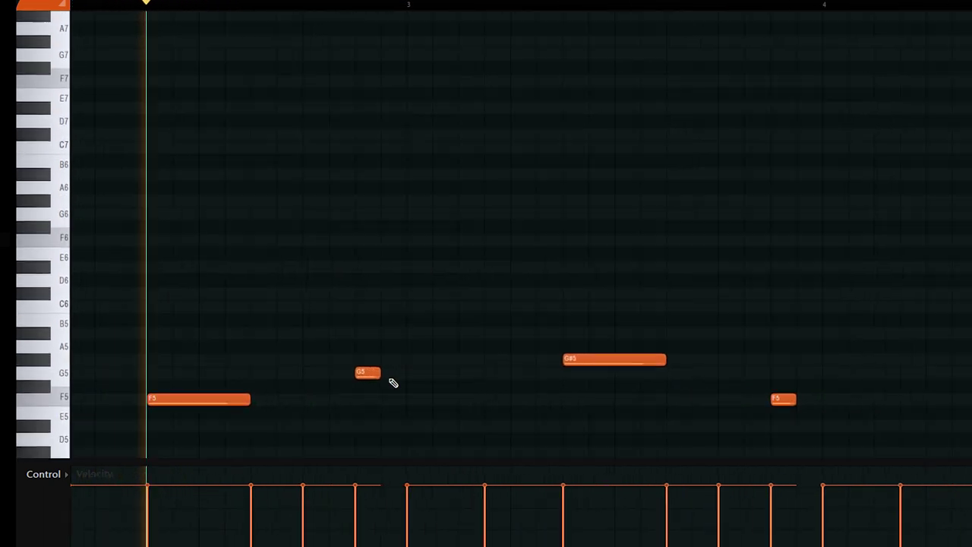
key(space)
ctrl+scroll(369, 320, up, 1)
click(416, 252)
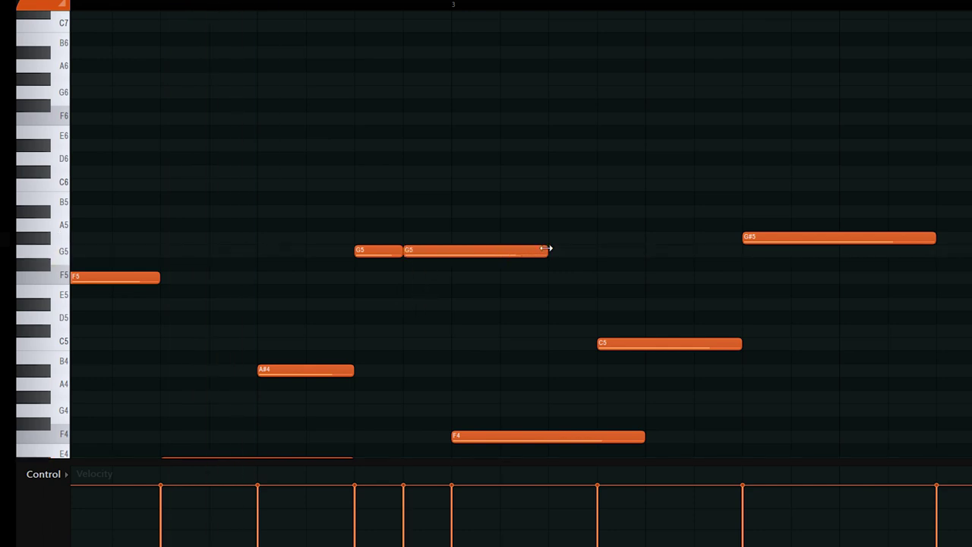
drag(546, 248, 450, 251)
ctrl+scroll(410, 262, up, 3)
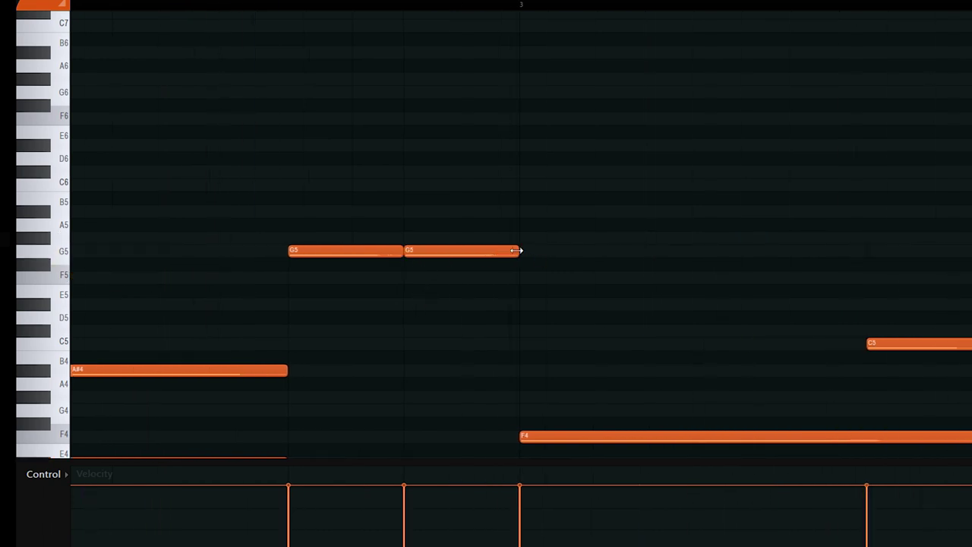
drag(517, 250, 410, 269)
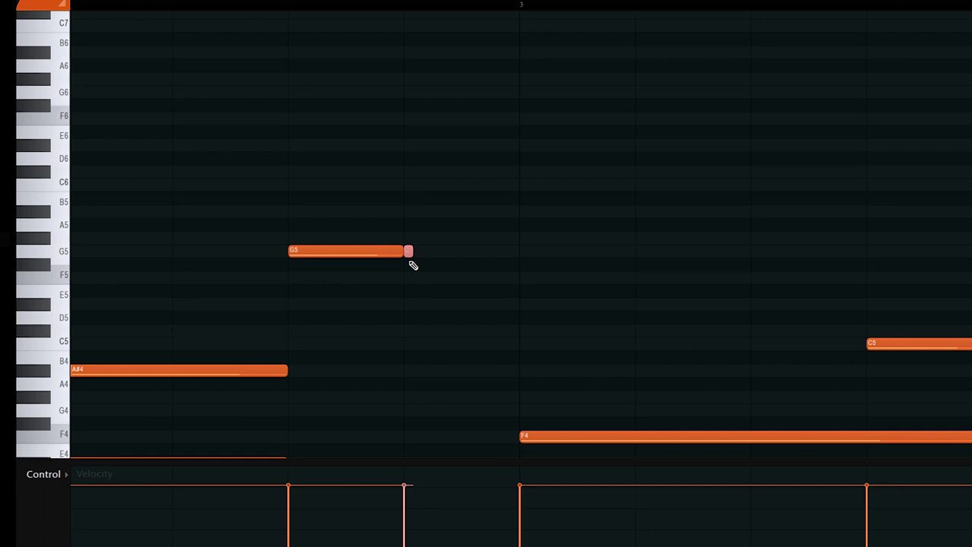
Move the very short note at the end of bar 2 up to F7, slightly lower its velocity and play the pattern.
scroll(413, 250, up, 6)
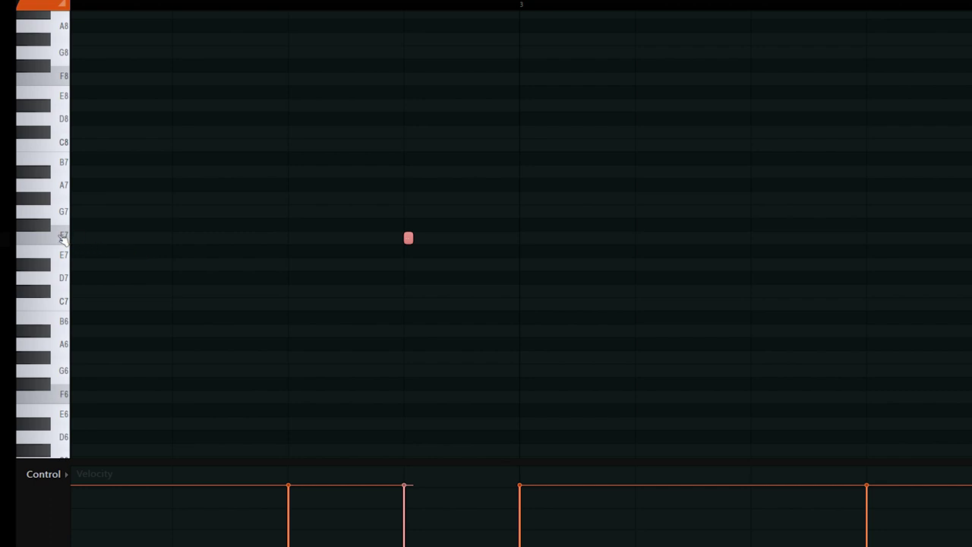
scroll(445, 288, down, 4)
scroll(405, 289, down, 4)
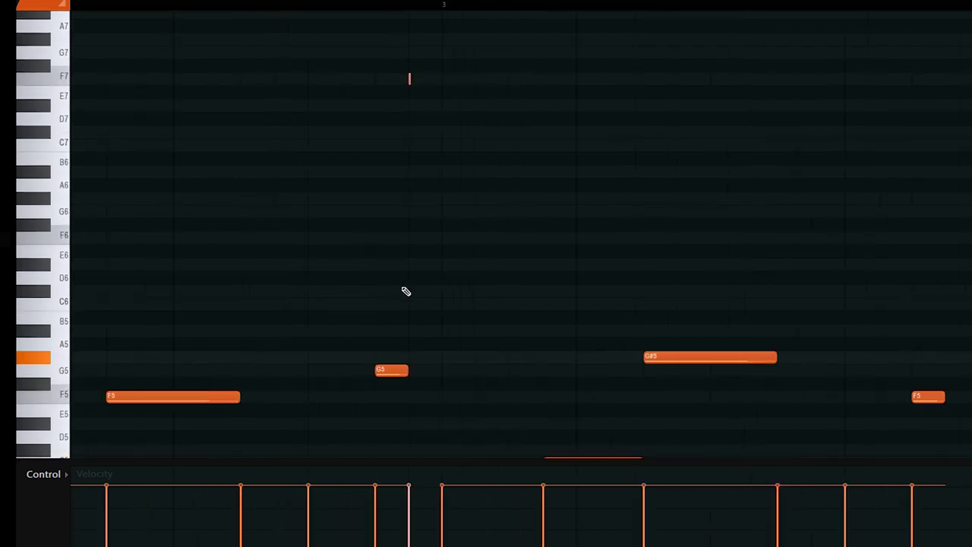
key(space)
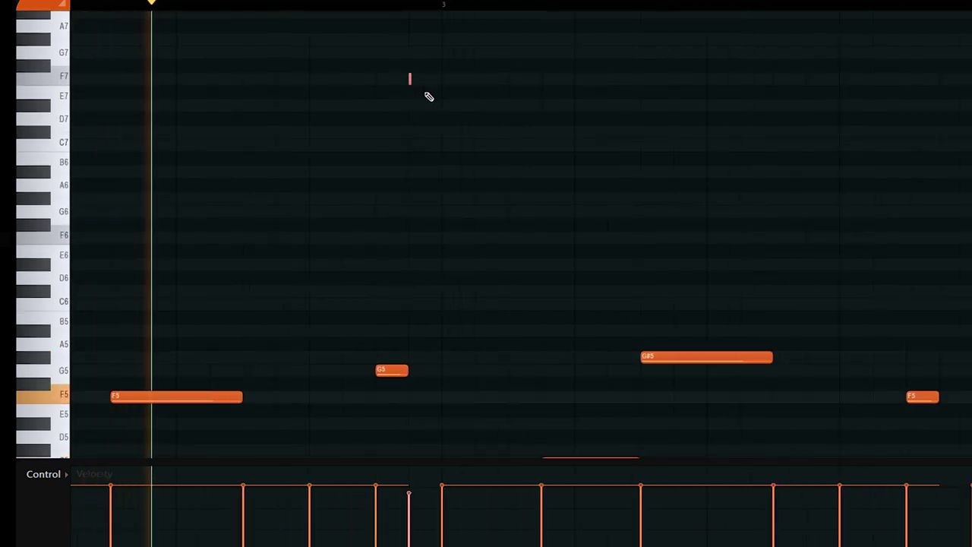
scroll(428, 97, down, 4)
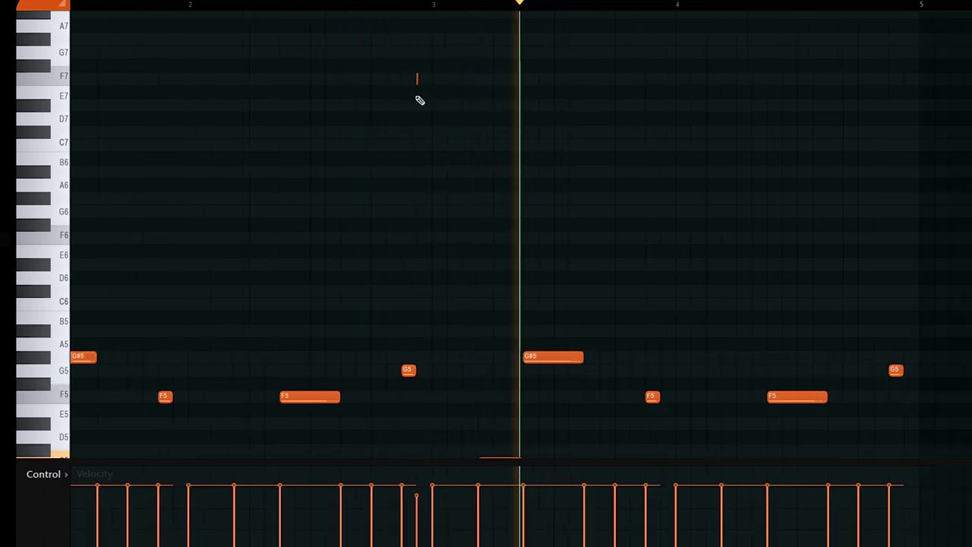
Copy the tiny F7 note to the matching spot at the end of bar 4 and play the four bars.
drag(304, 59, 357, 106)
key(space)
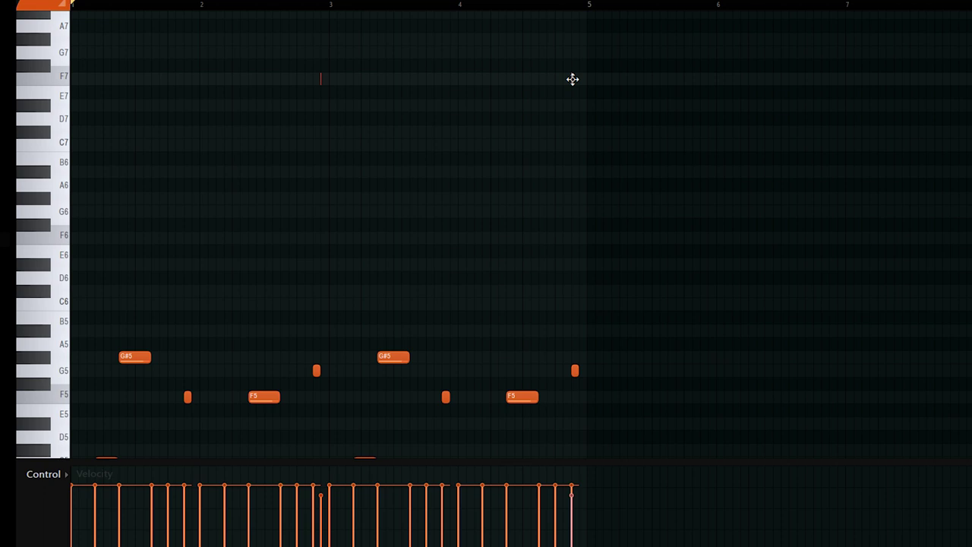
key(space)
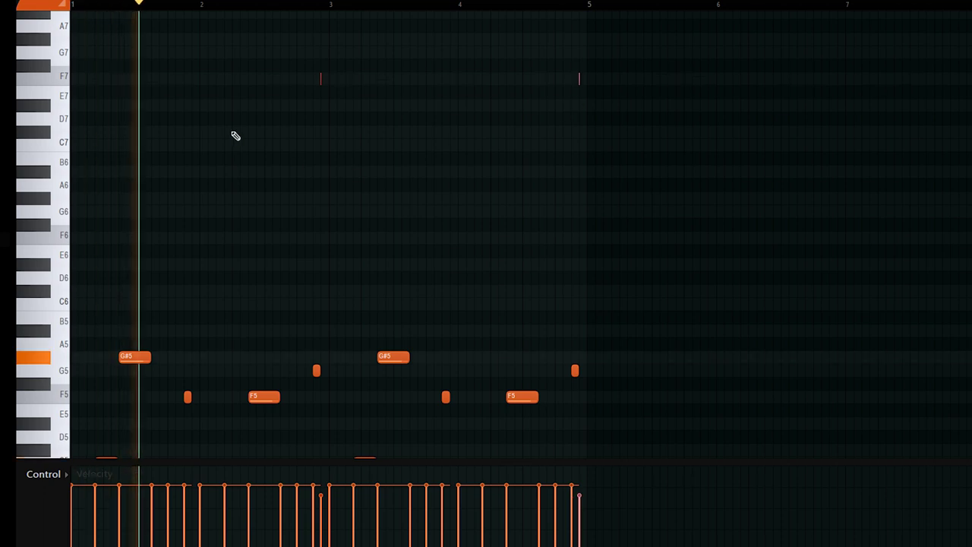
scroll(237, 137, up, 3)
scroll(248, 159, down, 2)
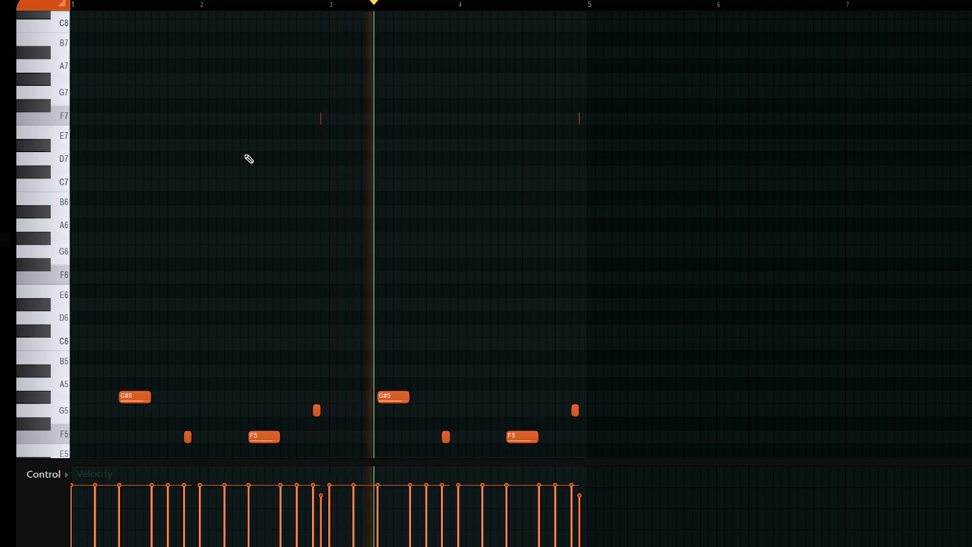
scroll(296, 202, down, 1)
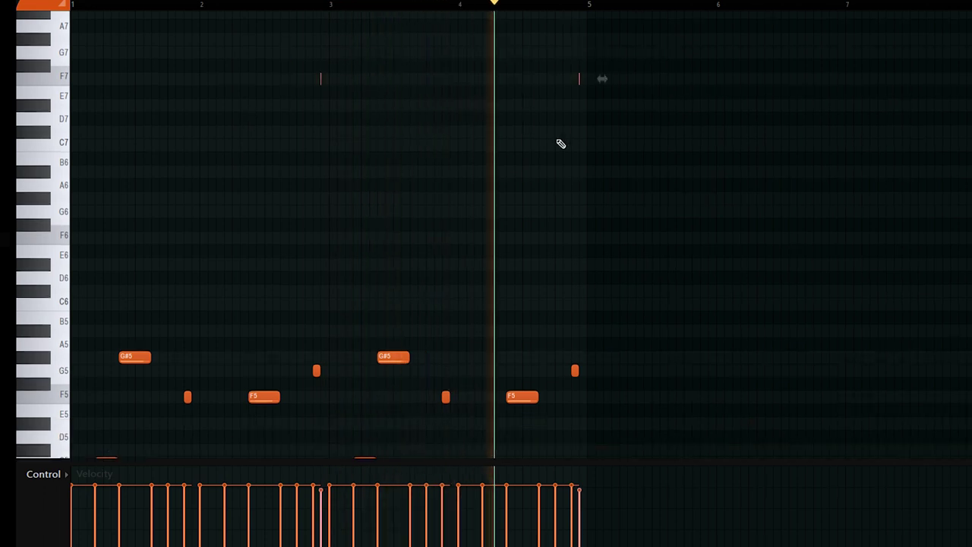
scroll(553, 154, down, 2)
key(space)
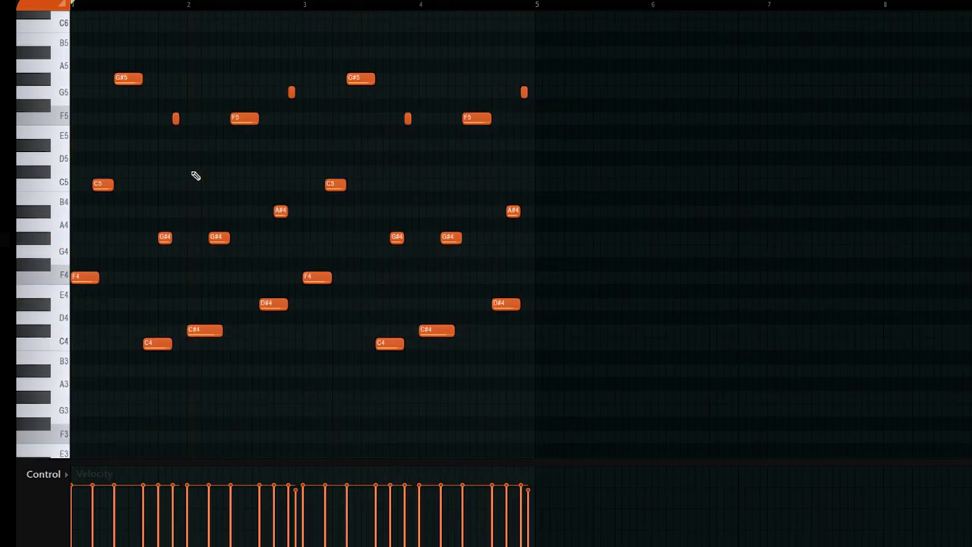
Randomize the guitar notes' velocities by a small bipolar amount.
key(alt+r)
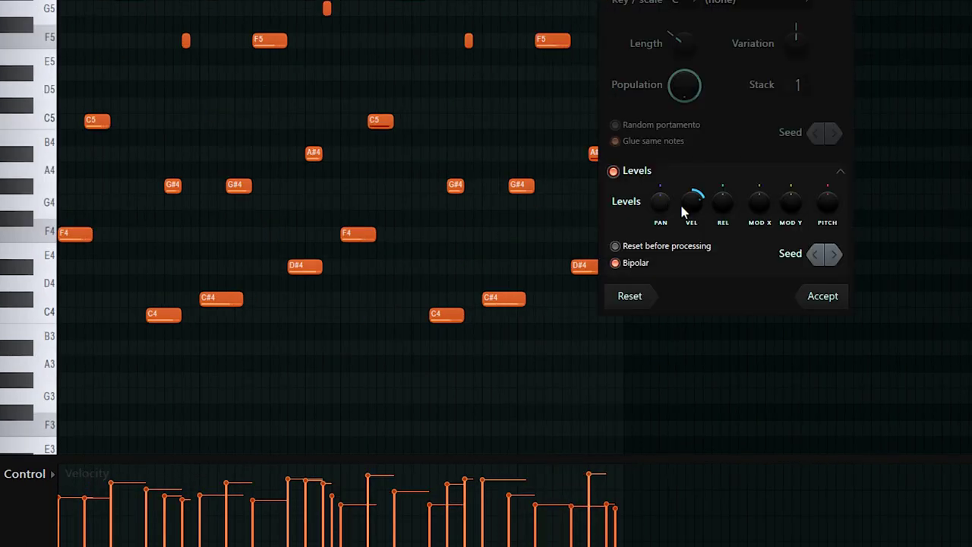
drag(692, 201, 692, 213)
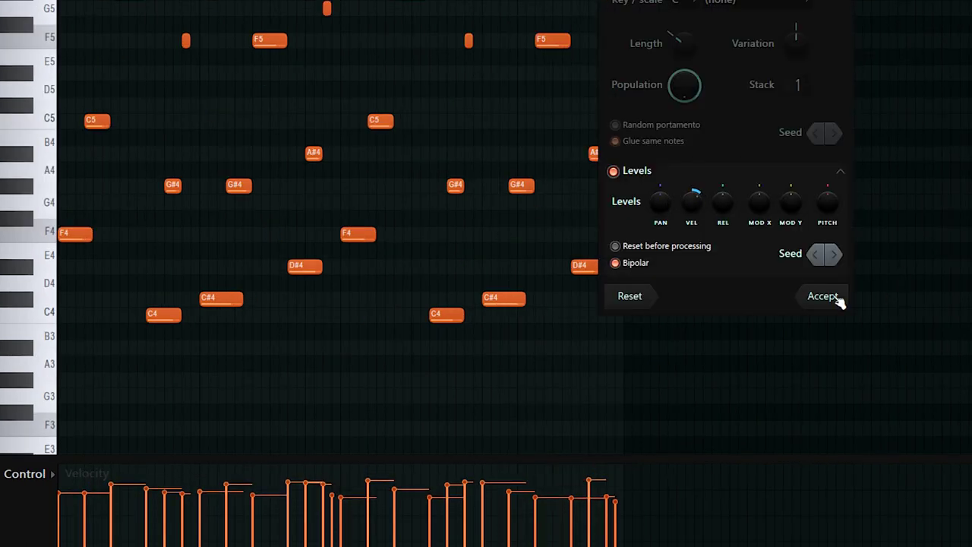
click(835, 297)
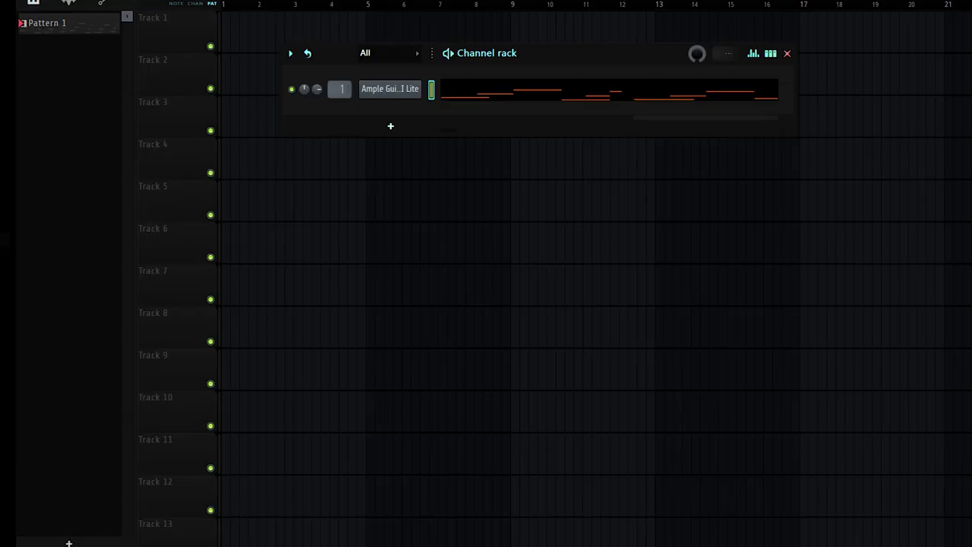
Route the Ample Guitar M II Lite channel to mixer insert 1 and load RC-20 Retro Color_2 in its first effect slot.
key(F9)
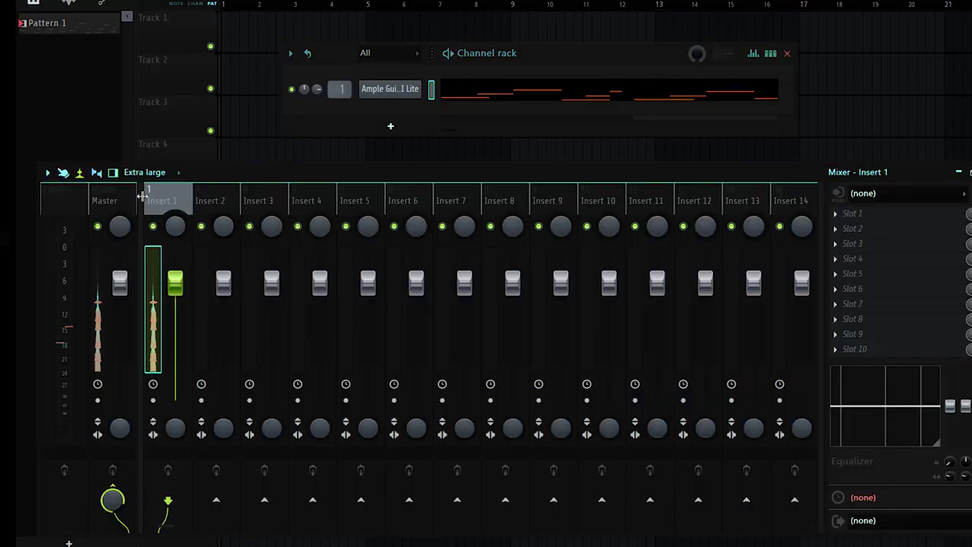
key(ctrl+l)
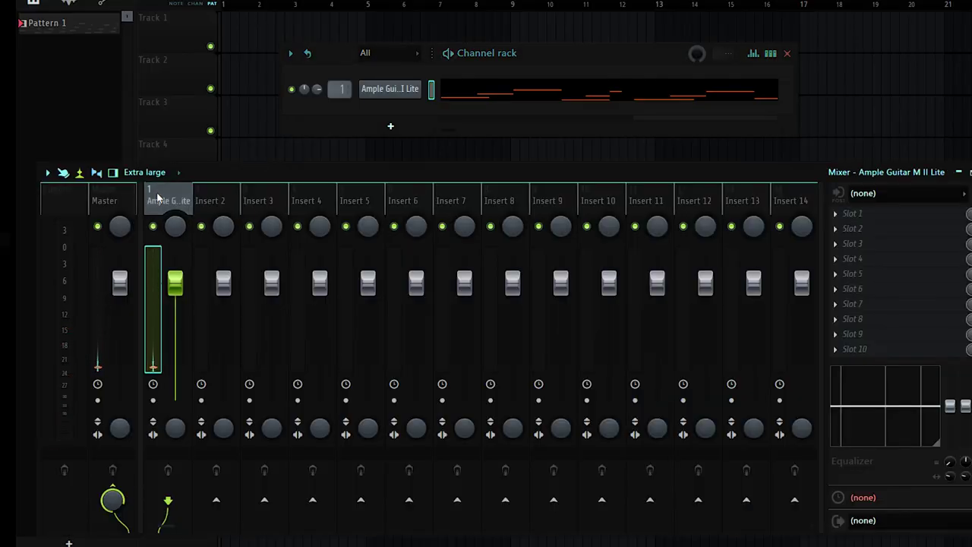
click(866, 217)
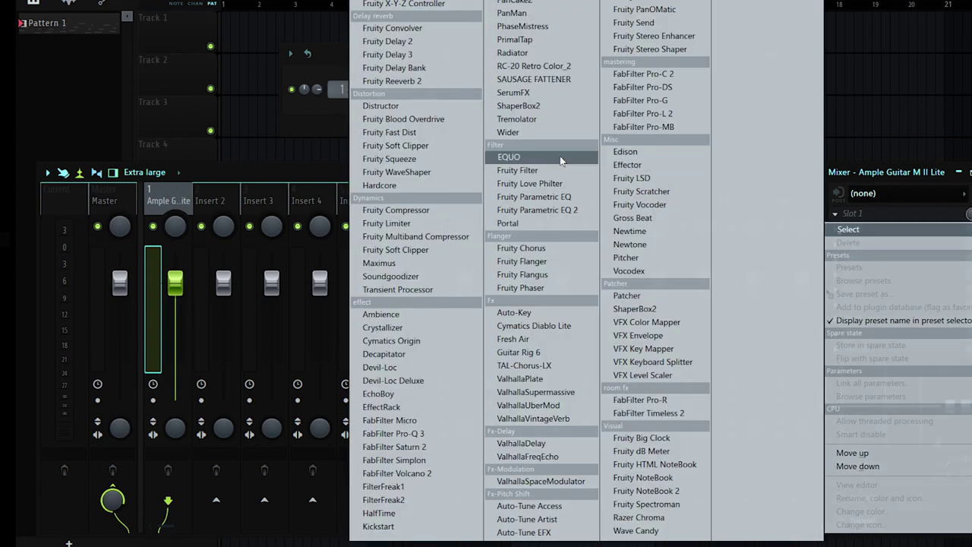
click(535, 66)
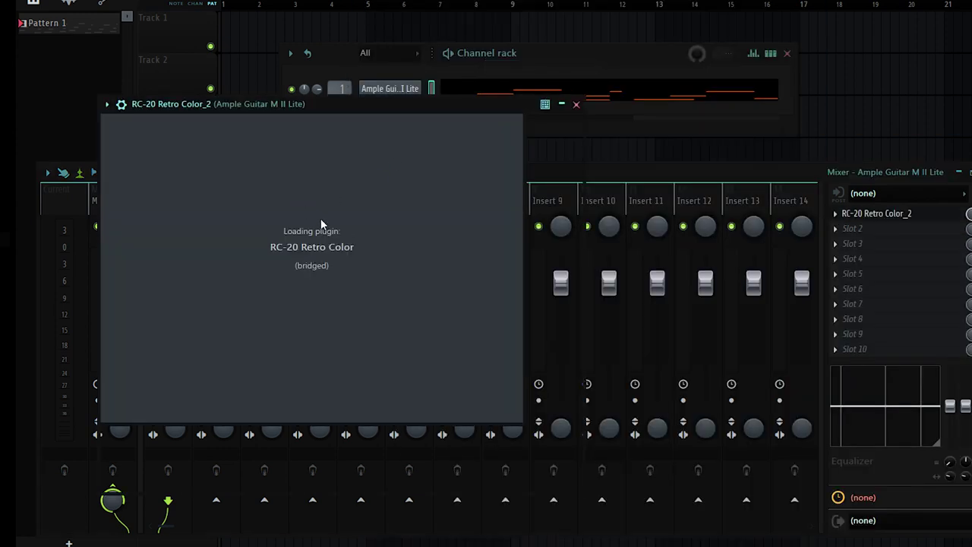
Load the Lush & Crunch Guitar 1 preset in RC-20 Retro Color.
click(316, 140)
scroll(263, 247, up, 8)
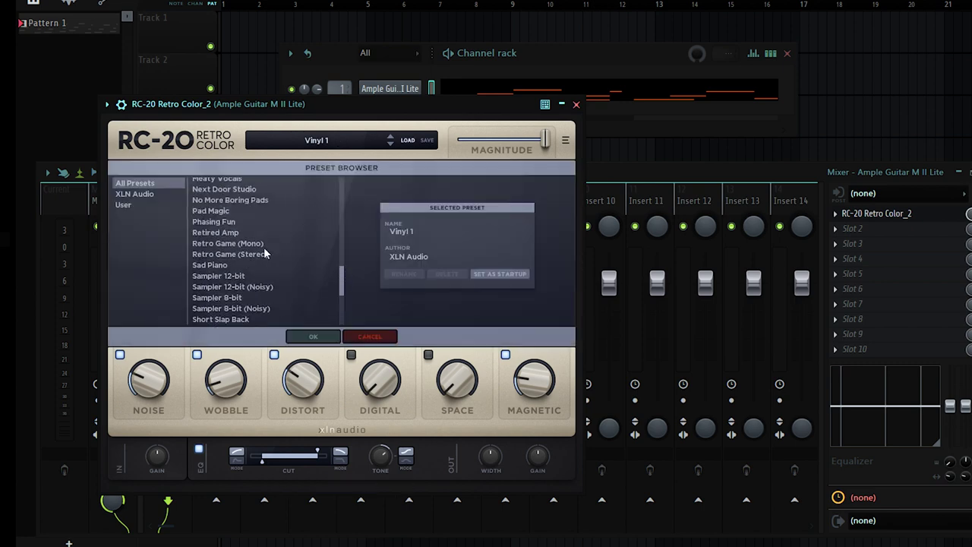
click(243, 212)
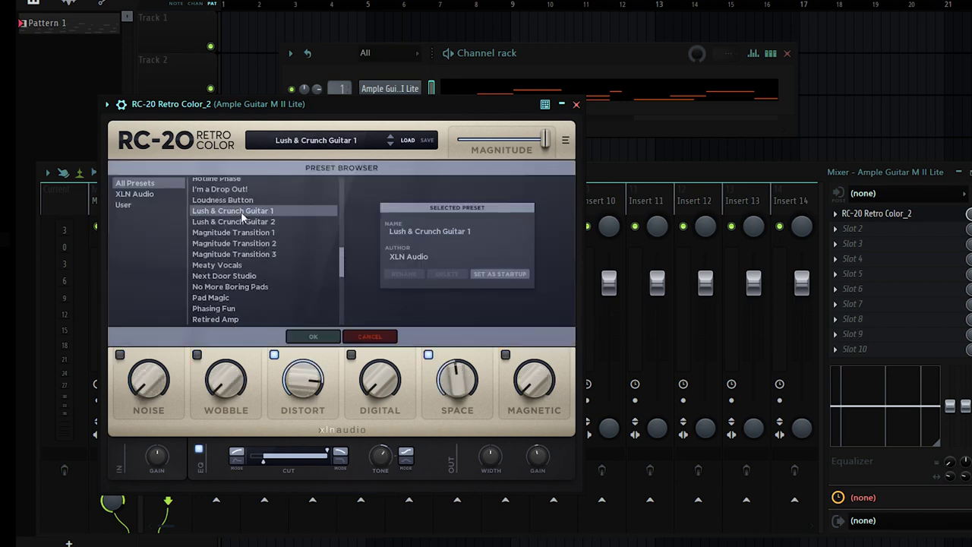
click(312, 337)
Lower the Distort and Space amounts of the RC-20 preset.
drag(302, 383, 305, 414)
drag(294, 372, 290, 423)
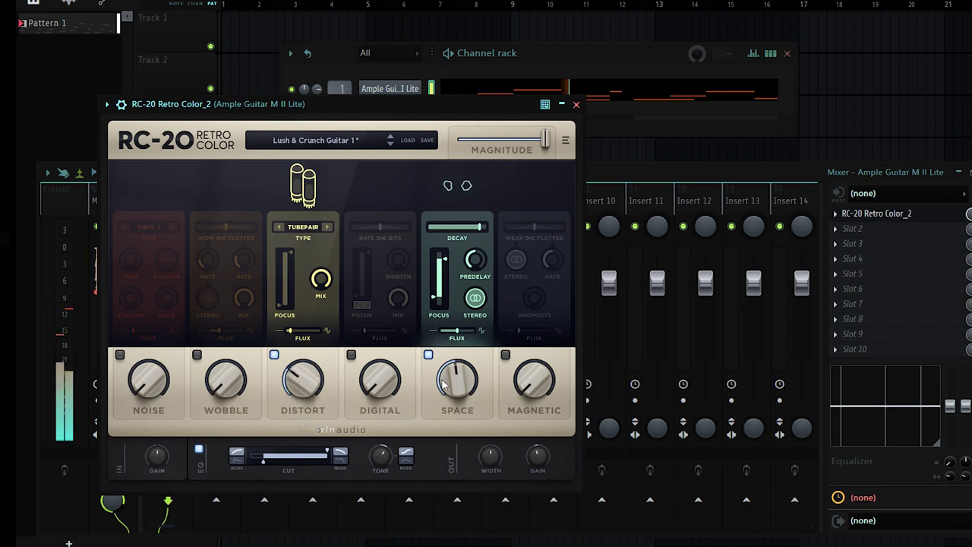
drag(440, 380, 431, 402)
drag(297, 379, 295, 397)
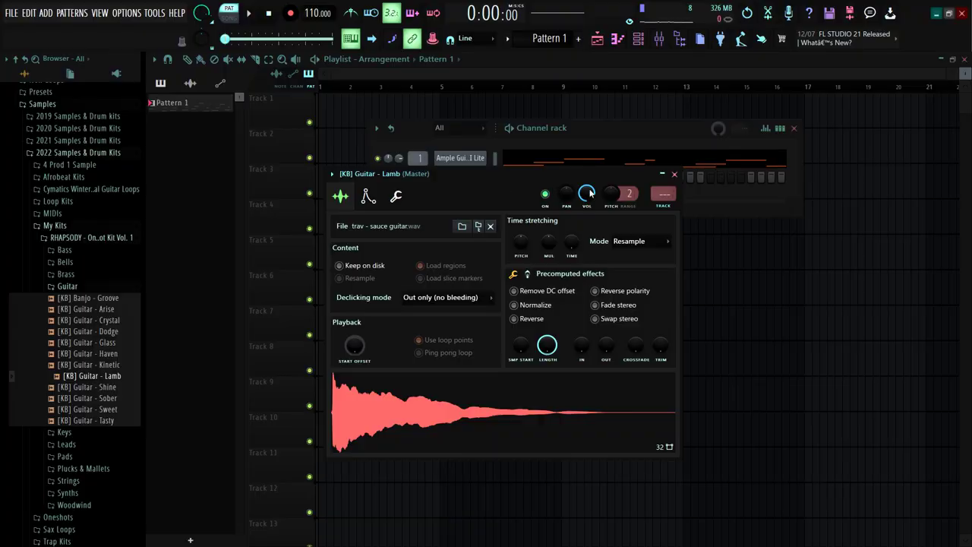
Open the piano roll of the [KB] Guitar - Lamb channel and place a short D#5 note where bar 1's G#5 ghost note starts.
click(673, 176)
right_click(471, 177)
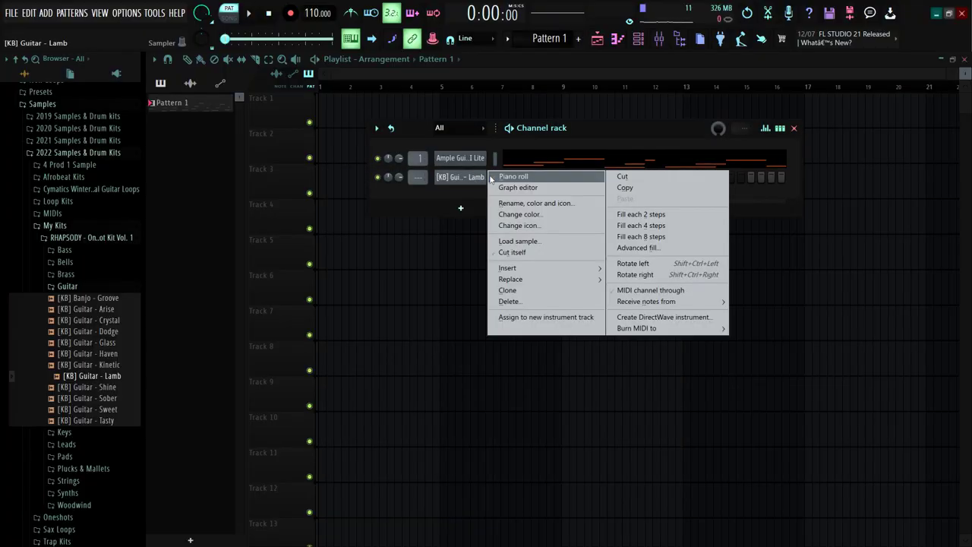
click(505, 175)
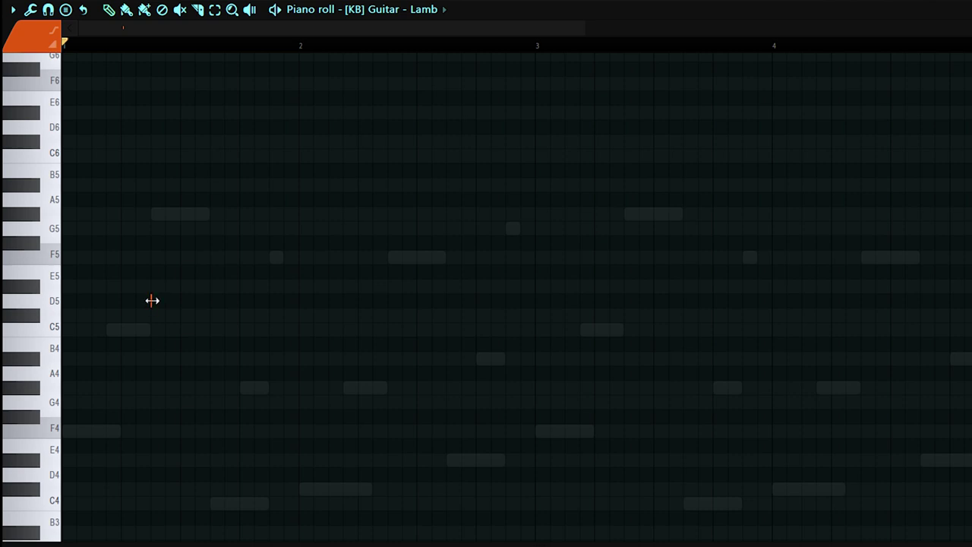
key(space)
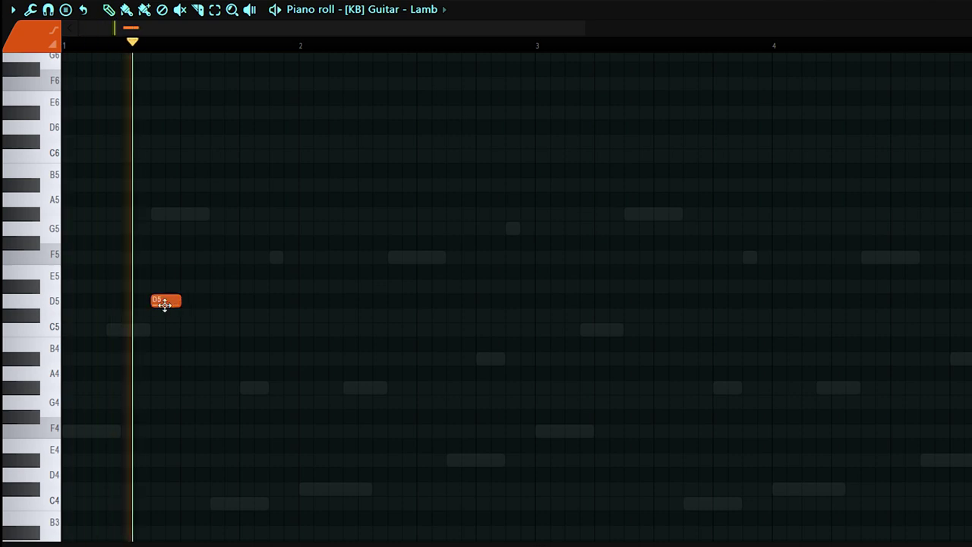
key(space)
drag(161, 304, 163, 283)
key(space)
Add three more evenly spaced short D#5 notes through bar 2 and duplicate the two-bar pattern into bars 3 and 4.
scroll(164, 329, down, 2)
click(199, 286)
click(279, 287)
key(space)
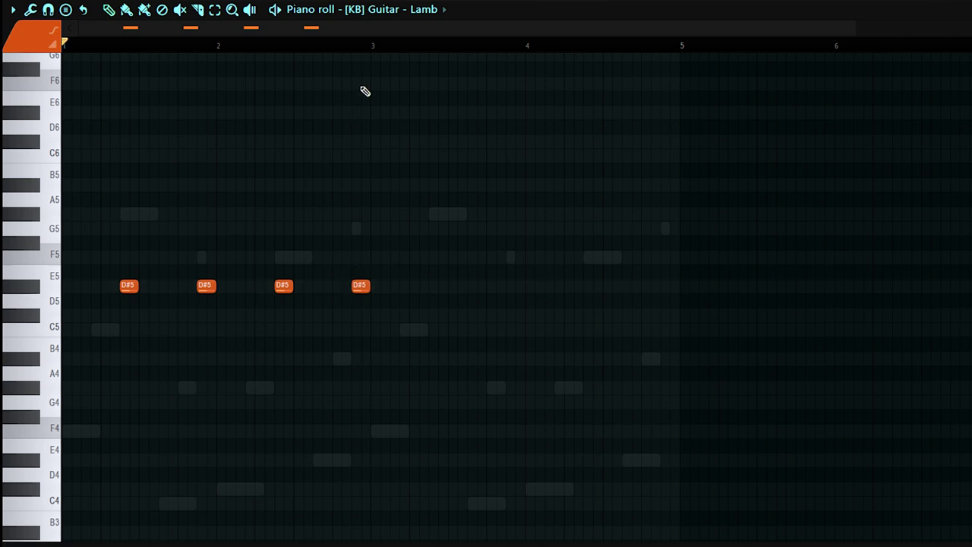
drag(372, 46, 63, 45)
key(ctrl+b)
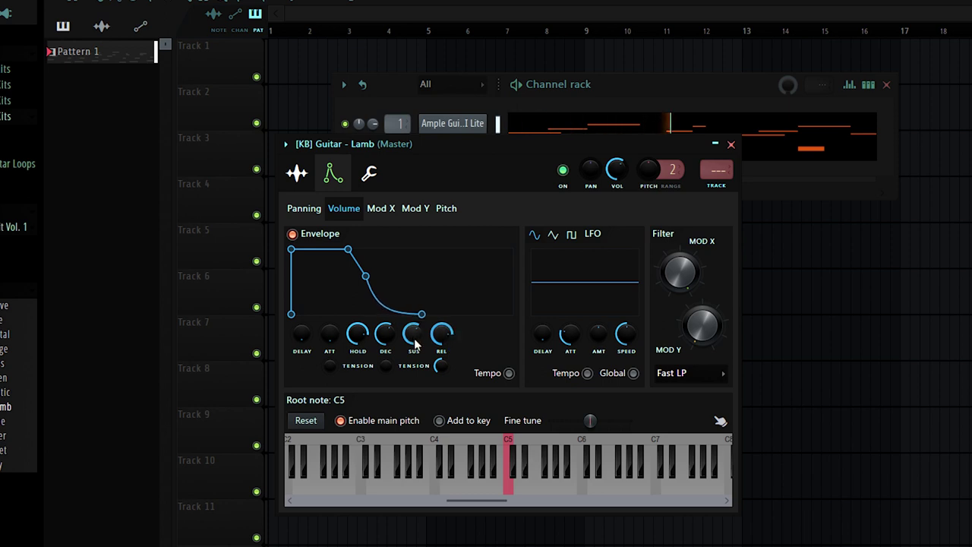
Add the [KB] Bass - Bounce sample from the RHAPSODY kit's Bass folder as a new channel.
key(Escape)
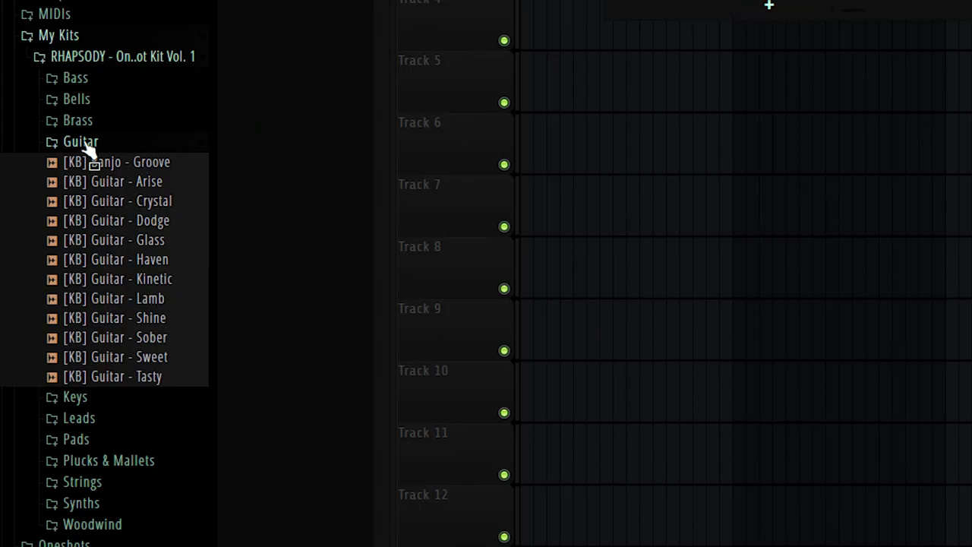
click(85, 144)
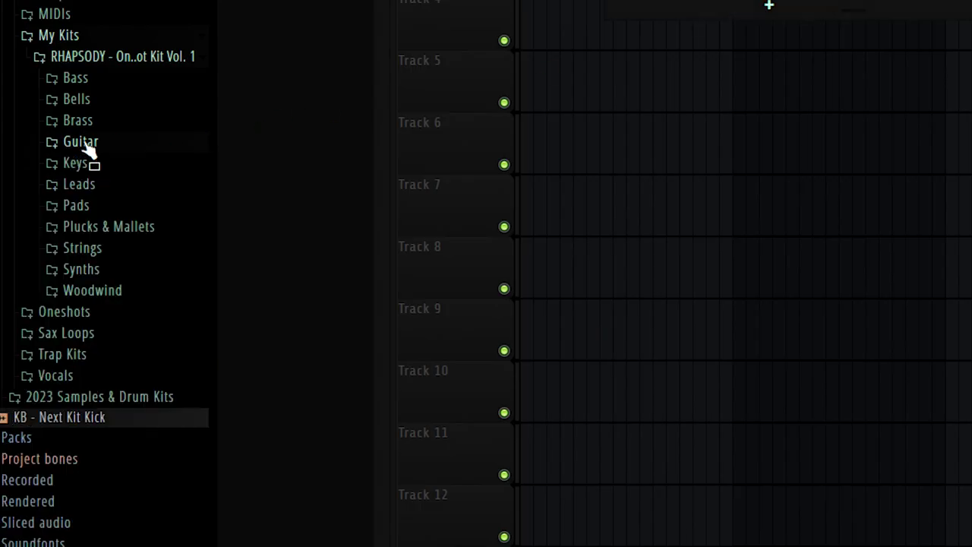
click(76, 78)
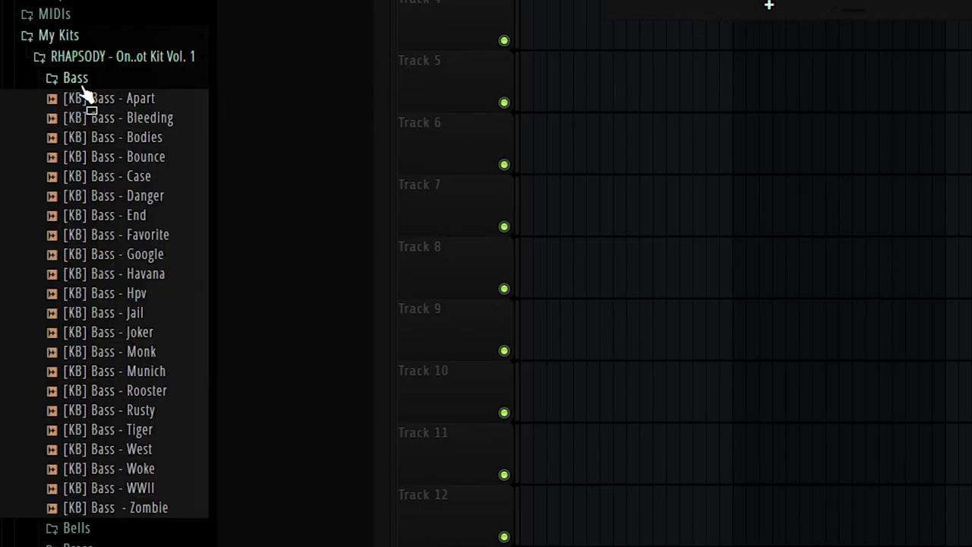
click(133, 139)
click(134, 161)
drag(640, 2, 769, 5)
Enable the volume envelope of the [KB] Bass - Bounce channel with full hold, no decay or sustain and a short release.
right_click(453, 175)
click(454, 174)
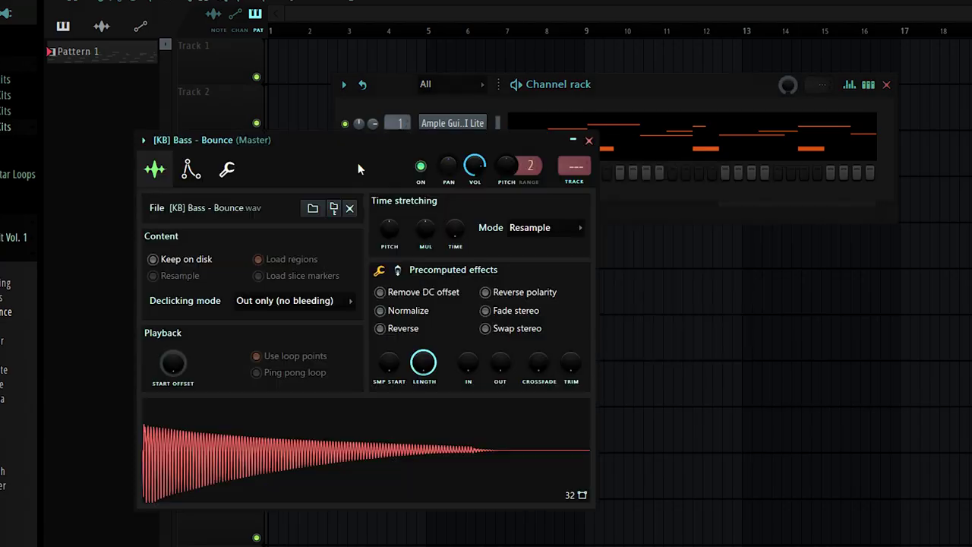
click(190, 169)
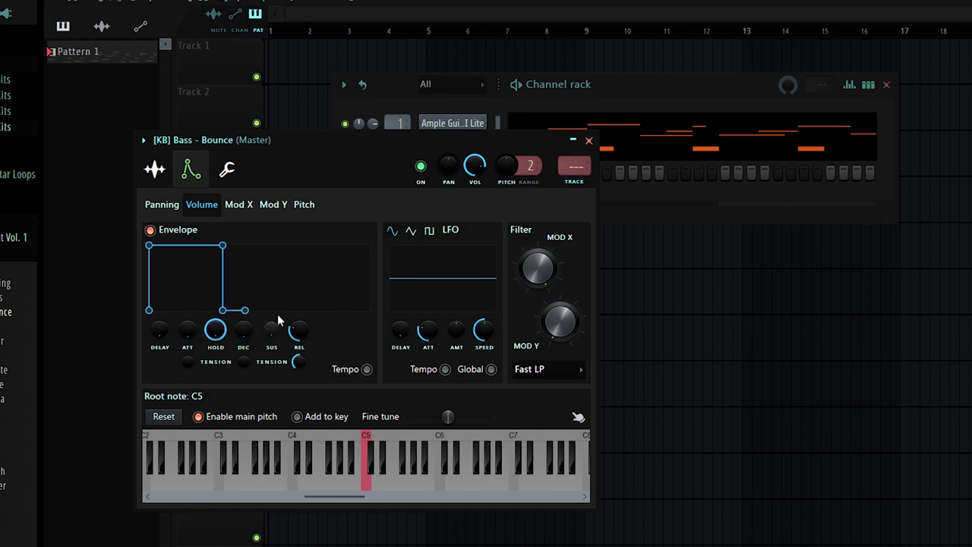
click(588, 140)
Place short bass notes F4, C4, C#4, D#4 and F4 in the [KB] Bass - Bounce piano roll at the low ghost notes from bar 1 to bar 3.
right_click(490, 170)
click(504, 169)
scroll(193, 270, down, 2)
drag(61, 279, 62, 276)
click(199, 360)
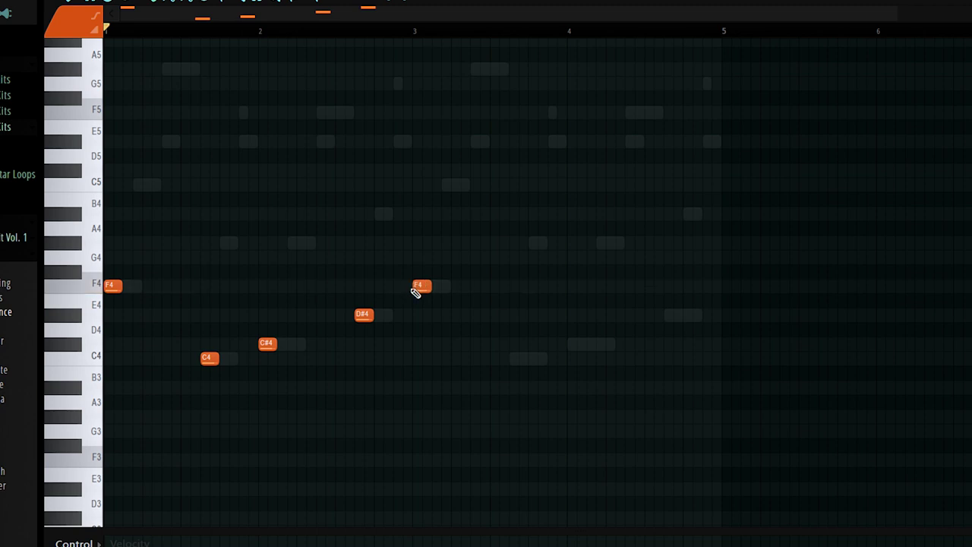
Extend the bass notes legato so each meets the following one, and duplicate the two-bar phrase into bars 3 and 4.
key(ctrl+l)
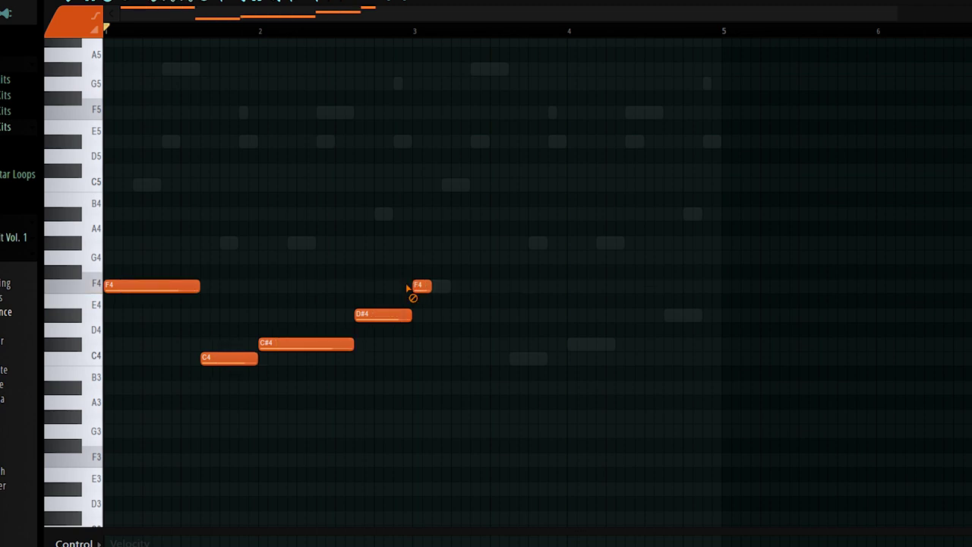
key(ctrl+b)
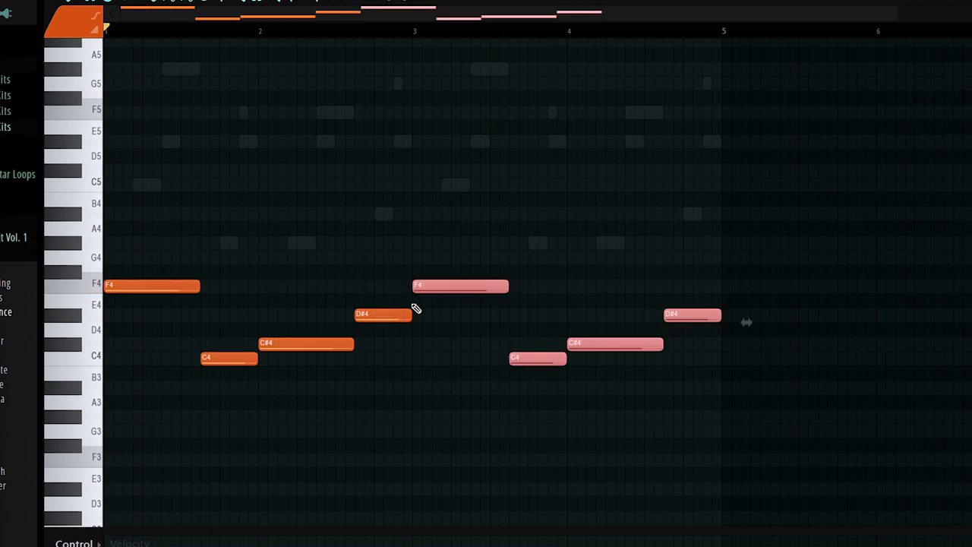
key(space)
key(ctrl+d)
key(F7)
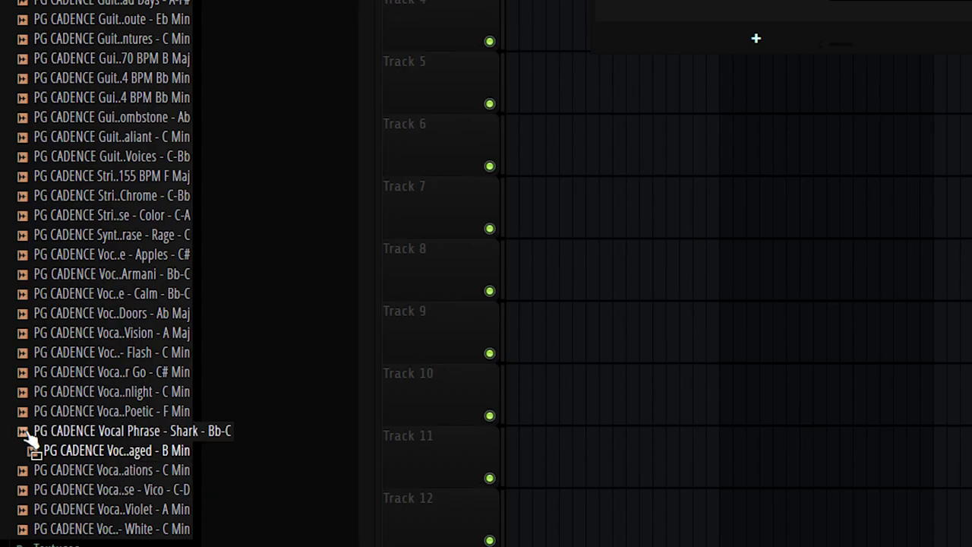
Place Pattern 1 on Track 1 and the PG CADENCE Vocal Phrase - Moonlight - C Min sample on Track 2, both from bar 1 of the playlist.
drag(27, 439, 110, 391)
drag(467, 110, 337, 108)
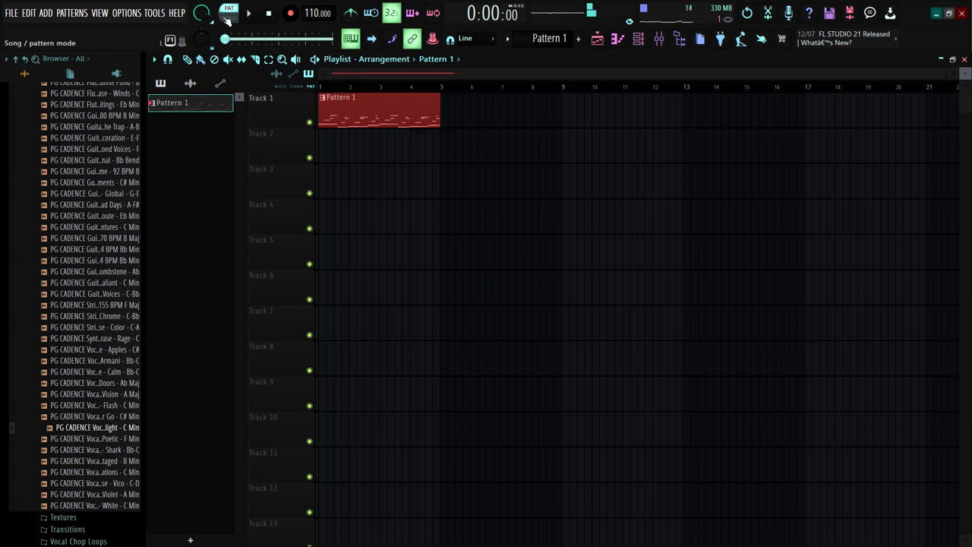
drag(113, 428, 381, 146)
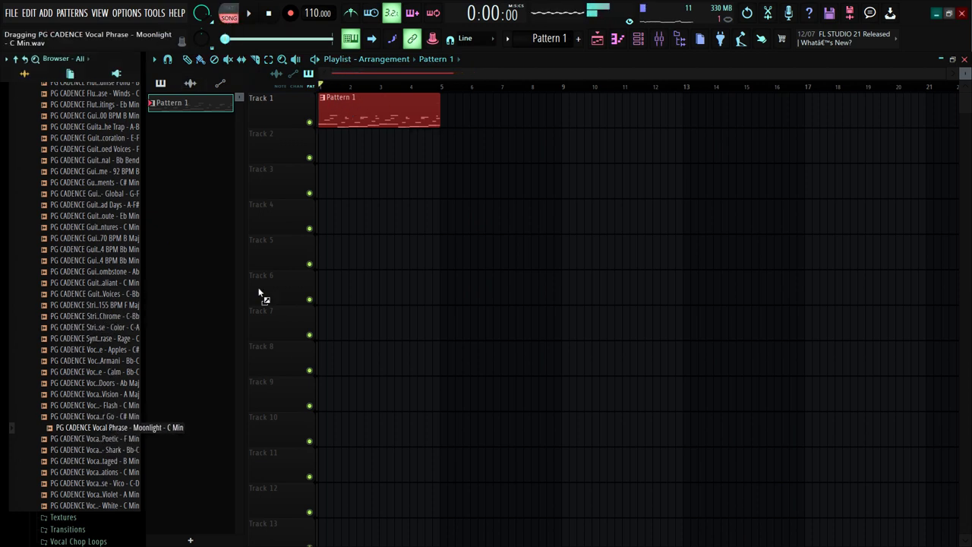
drag(326, 83, 291, 79)
scroll(193, 117, up, 4)
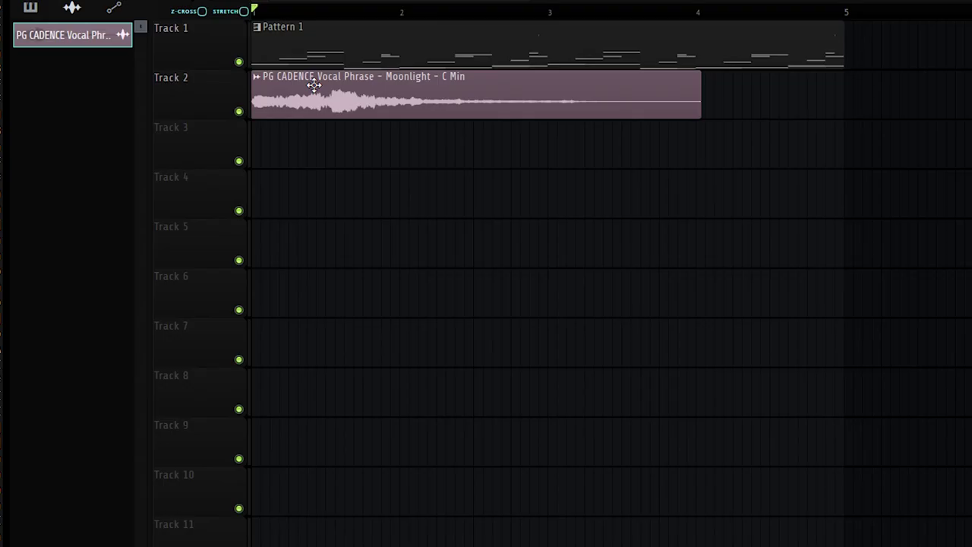
Set the Moonlight vocal phrase to Stretch mode, stretch it to four bars and lower its volume.
double_click(314, 85)
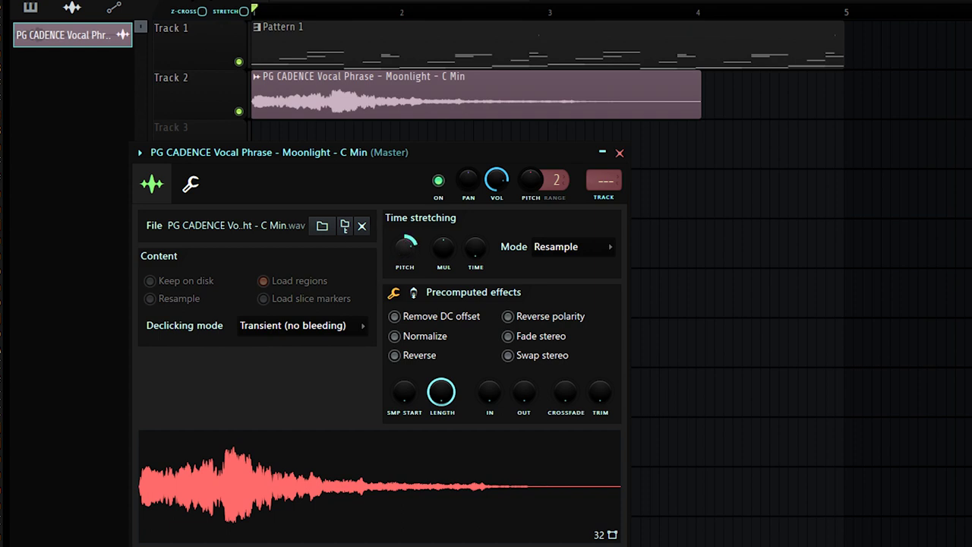
key(space)
click(546, 250)
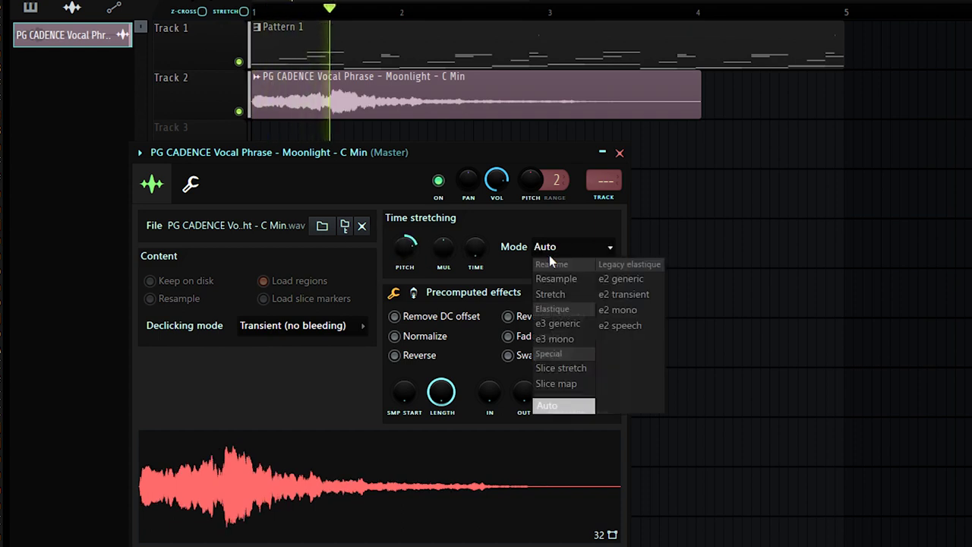
click(548, 296)
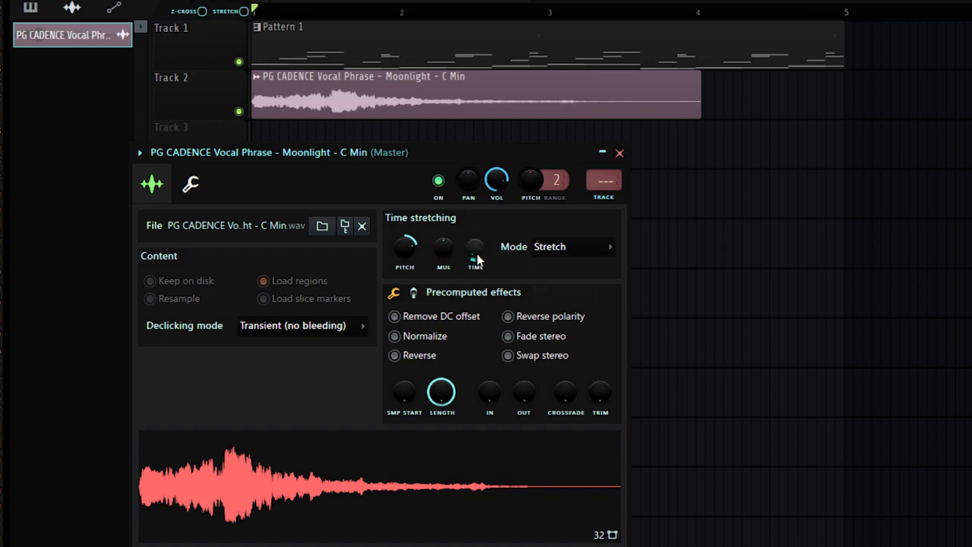
drag(477, 260, 477, 243)
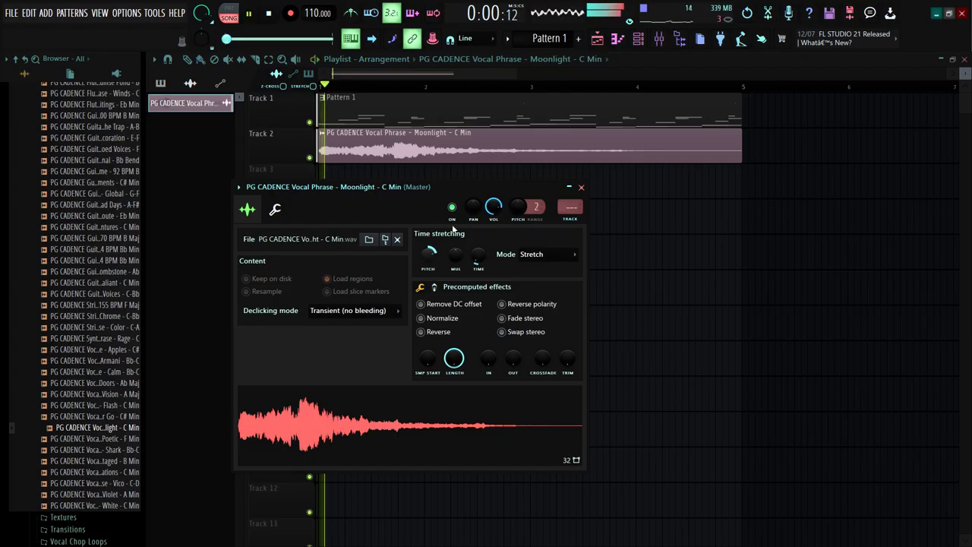
drag(498, 211, 498, 234)
click(581, 187)
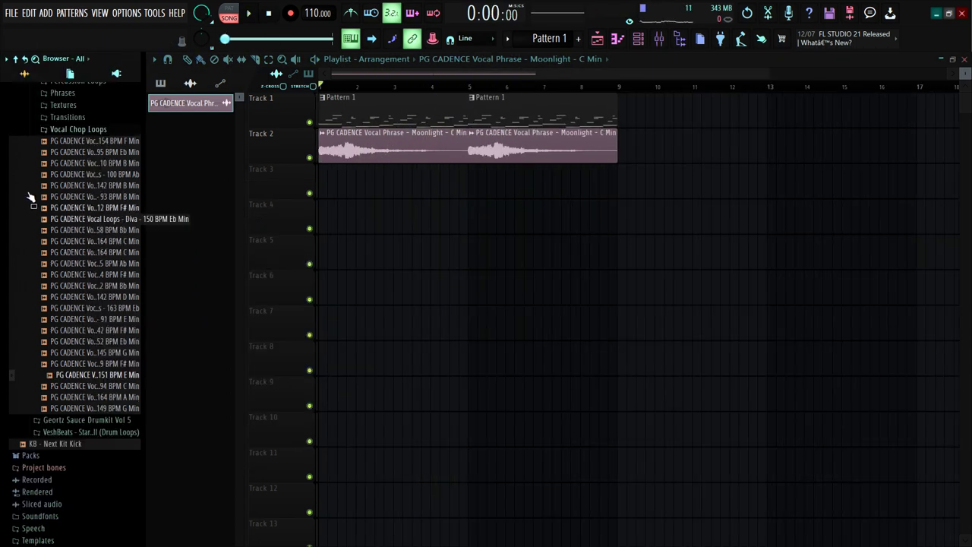
Audition the Vocal Chop Loops and place PG CADENCE Vocal Loops - Beautiful World - 154 BPM F Min on Track 3 at bar 1.
click(72, 185)
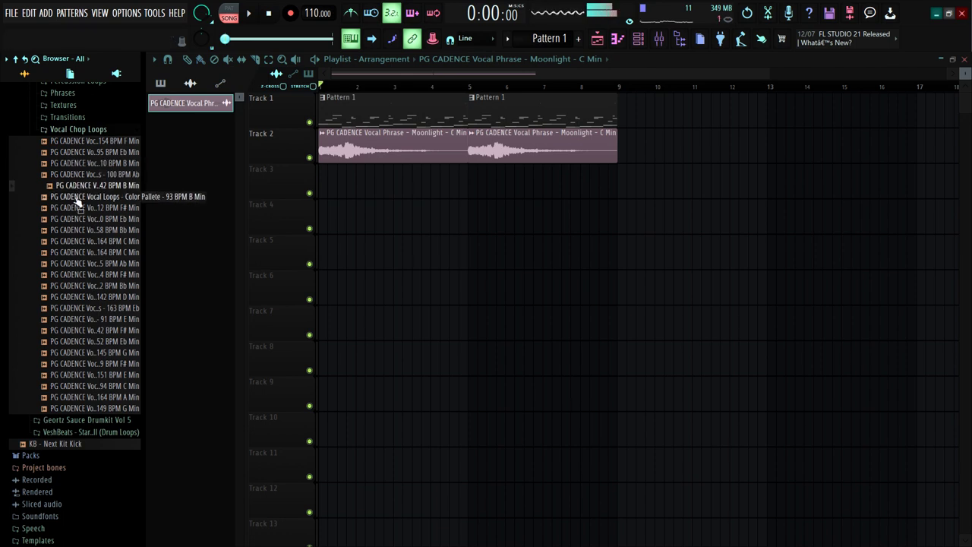
click(82, 366)
click(89, 351)
click(110, 144)
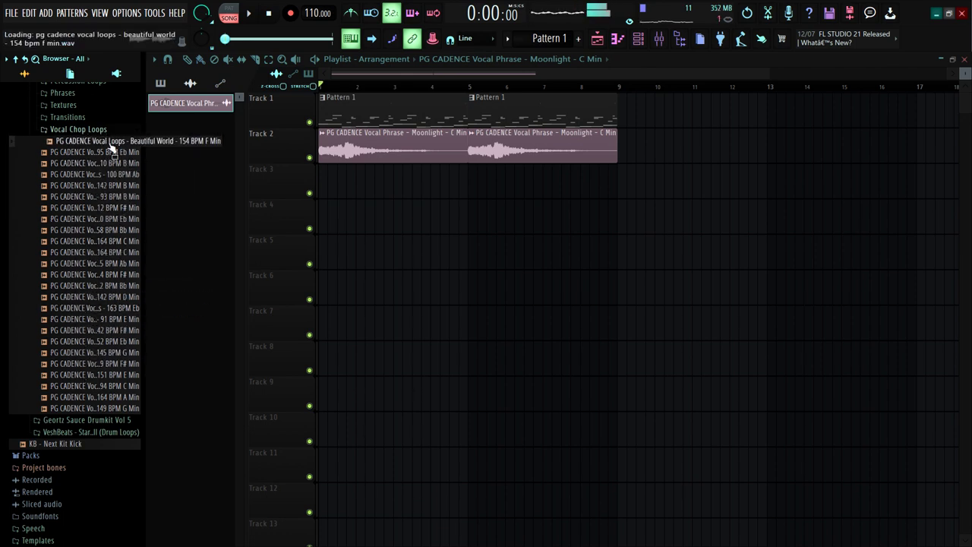
drag(140, 145, 366, 190)
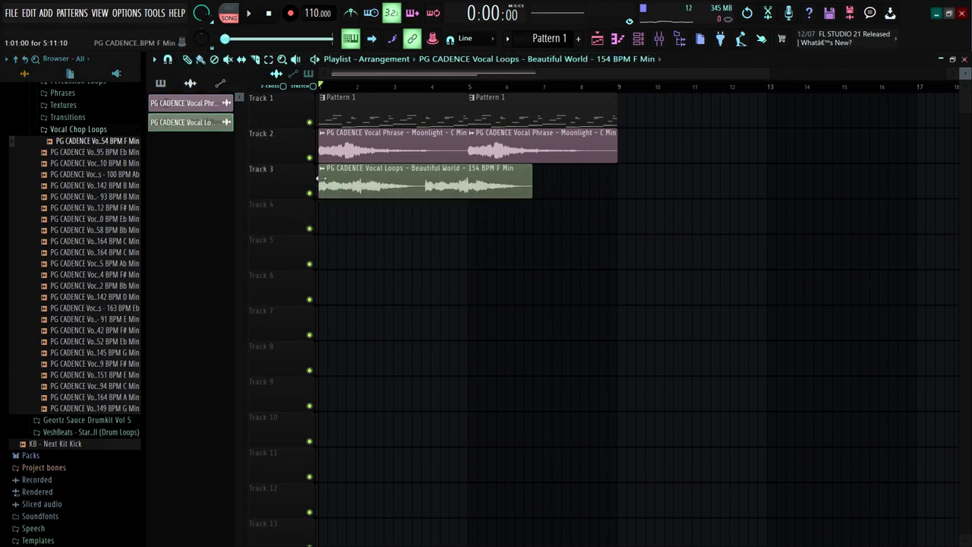
Fit the Beautiful World vocal loop to four bars using Stretch mode and play it with the beat.
double_click(365, 190)
drag(490, 280, 493, 279)
click(560, 272)
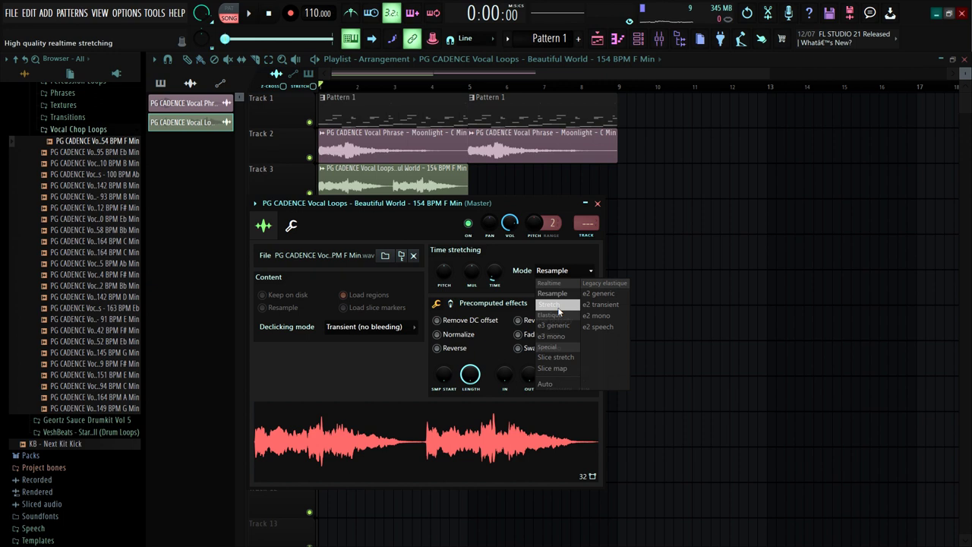
click(560, 312)
drag(499, 225, 496, 242)
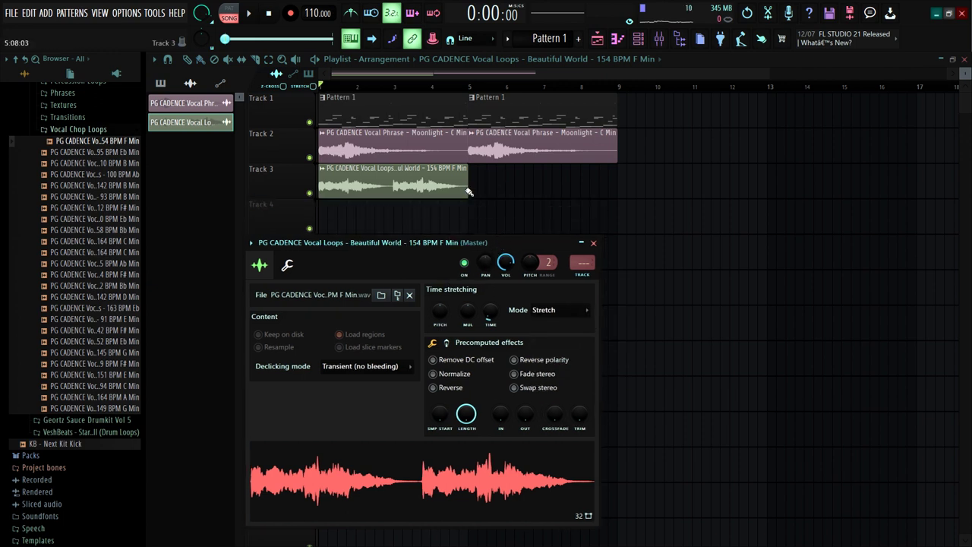
key(Escape)
key(space)
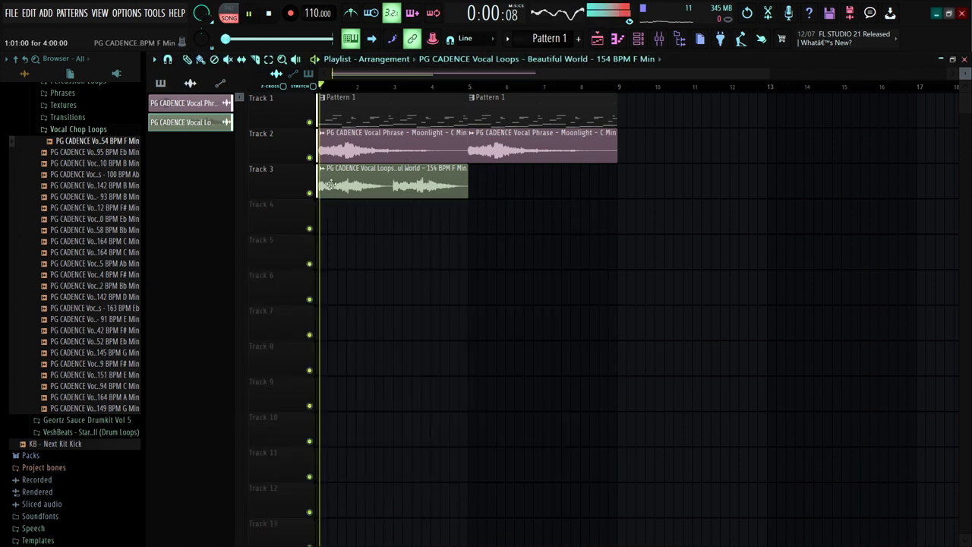
key(space)
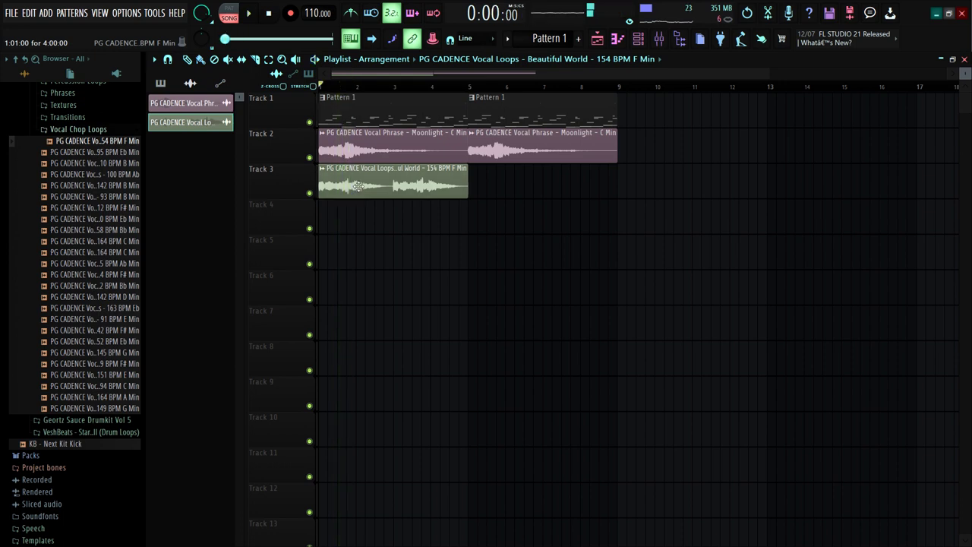
Raise the time-stretching pitch of the Beautiful World loop and lower its volume while the arrangement plays.
double_click(356, 193)
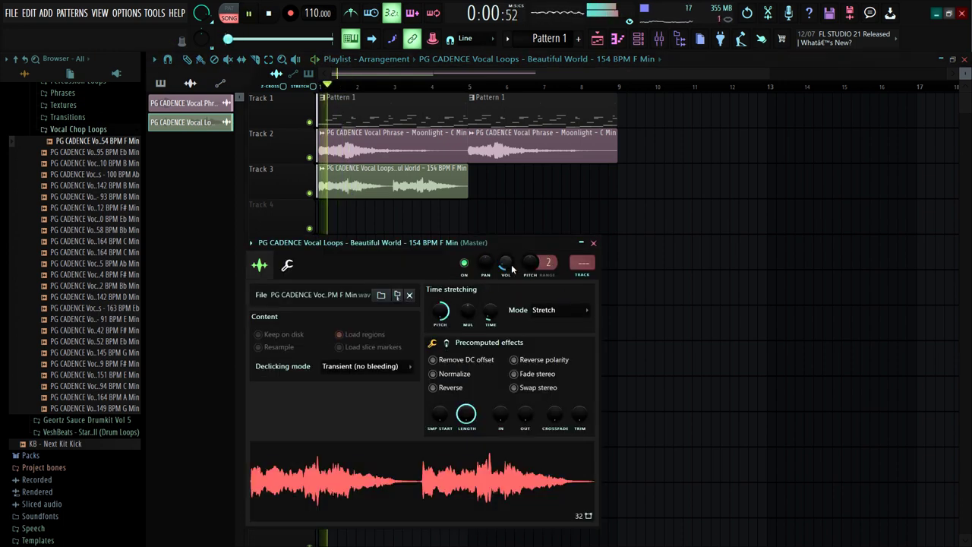
drag(505, 264, 506, 249)
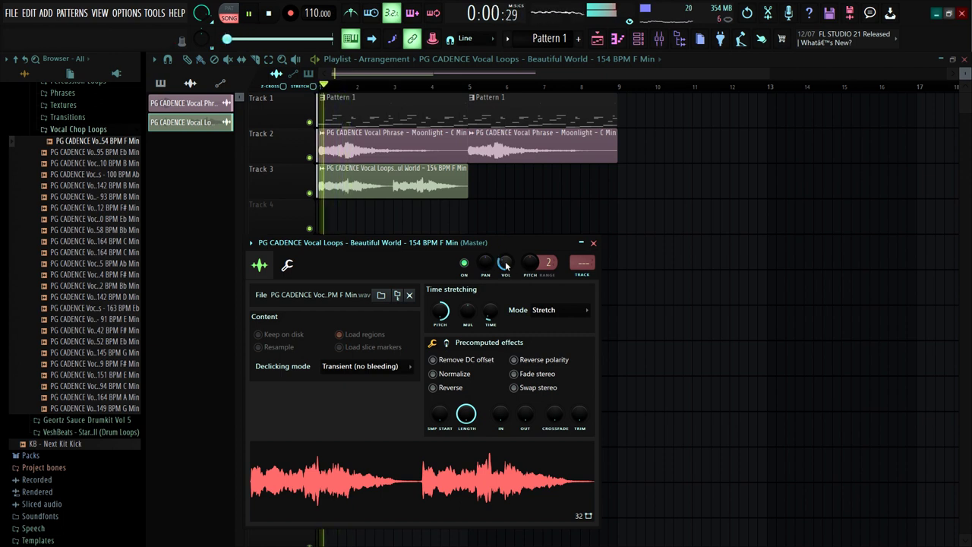
key(Escape)
key(space)
Slice off the opening of the Beautiful World clip, move that slice to bar 3 on Track 3 and delete the rest.
scroll(297, 193, up, 2)
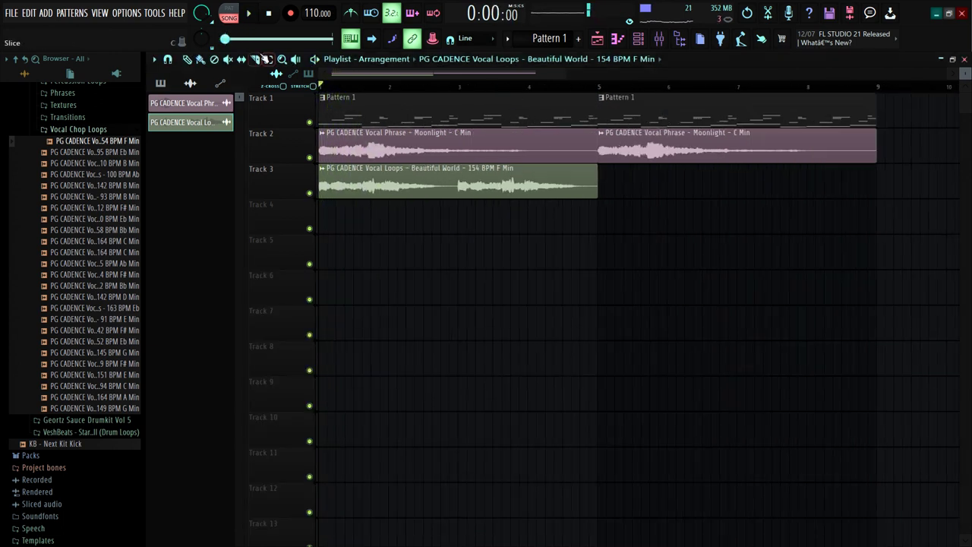
scroll(291, 201, up, 4)
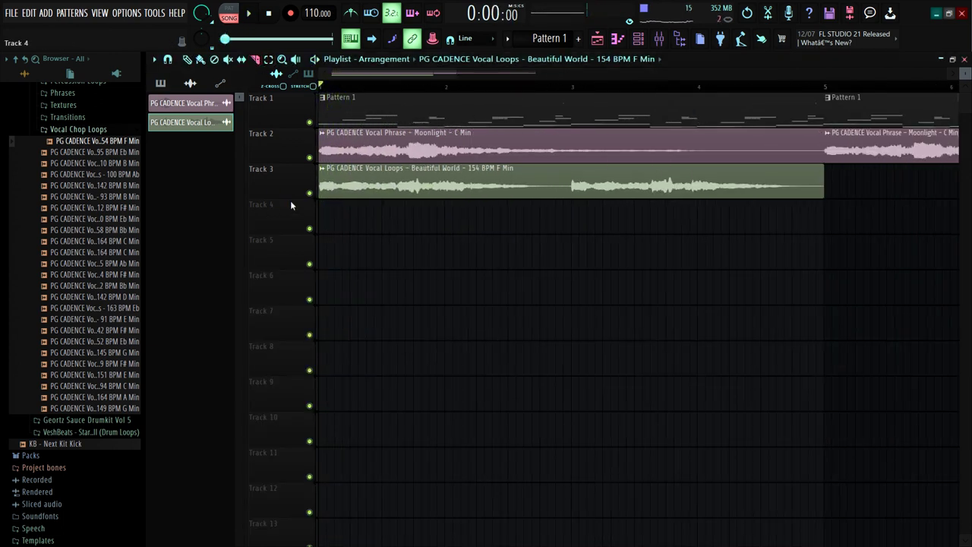
click(450, 196)
scroll(442, 208, down, 4)
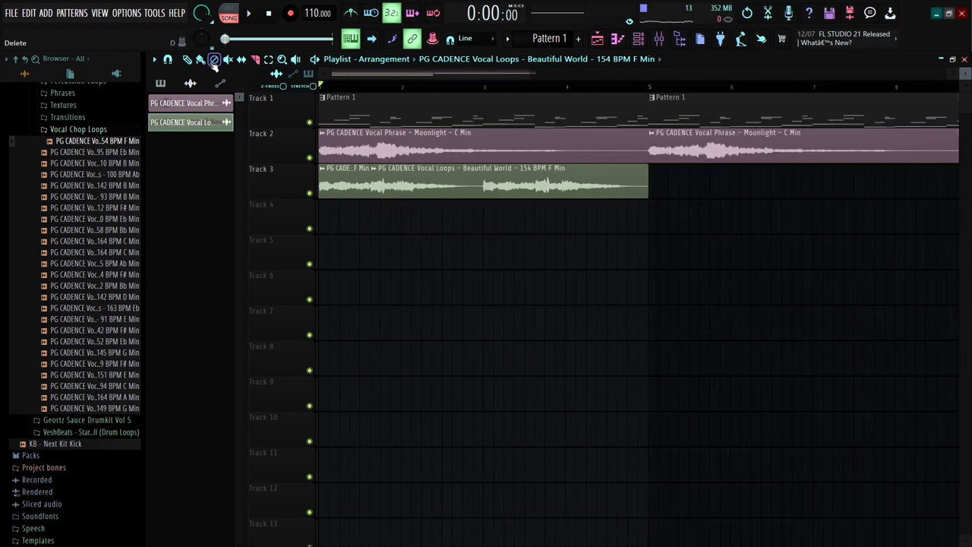
right_click(429, 190)
drag(342, 185, 499, 185)
right_click(345, 186)
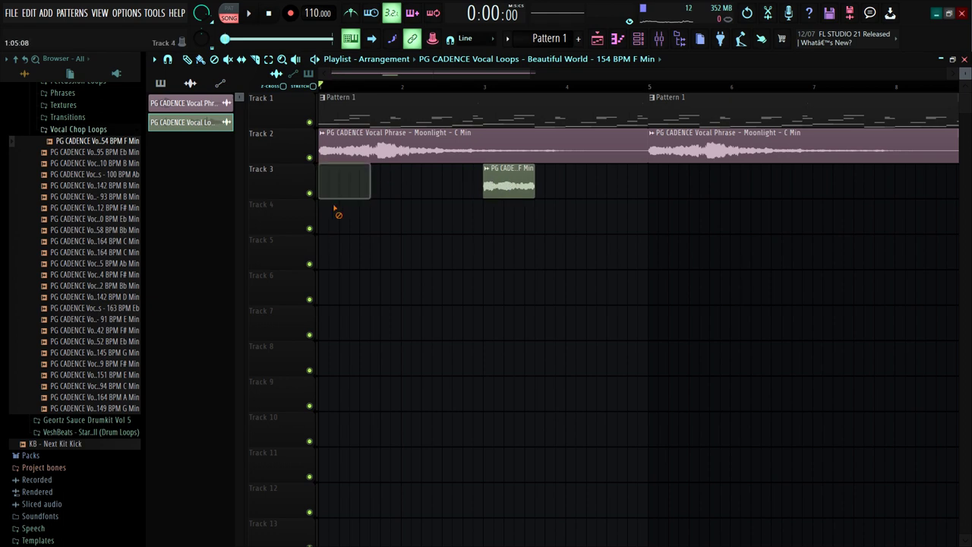
key(space)
scroll(334, 208, down, 3)
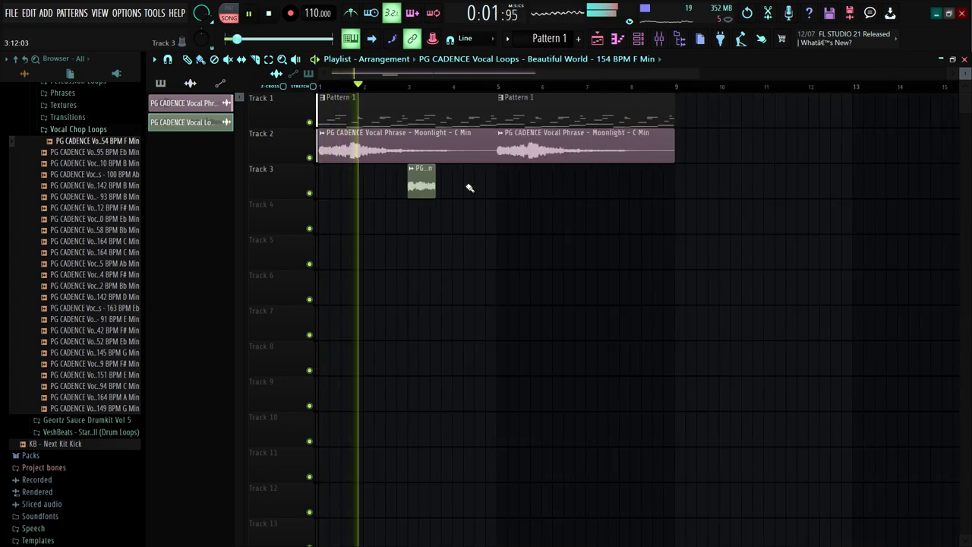
drag(500, 186, 603, 200)
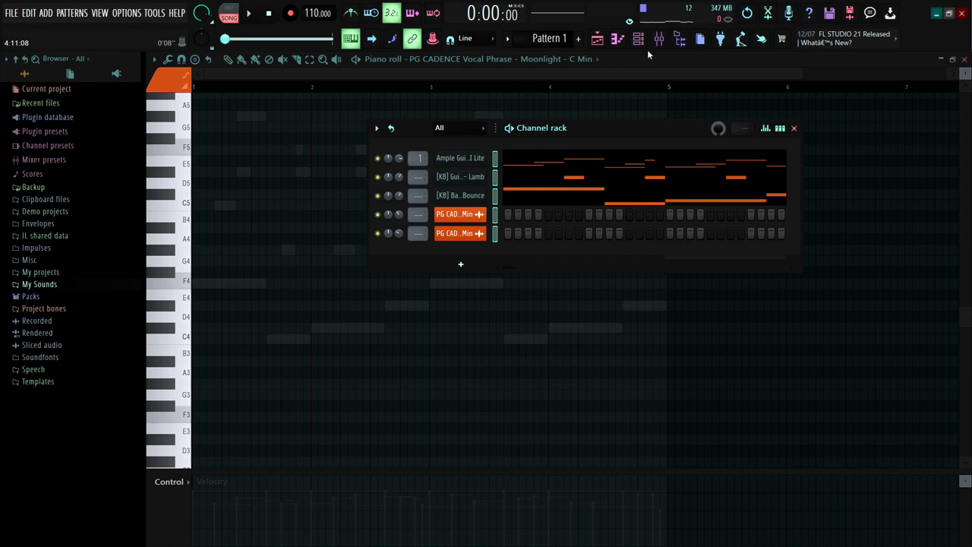
Route all channels to their own mixer tracks starting at 1 and add Fruity Parametric EQ 2 to the [KB] Guitar - Lamb track.
click(659, 38)
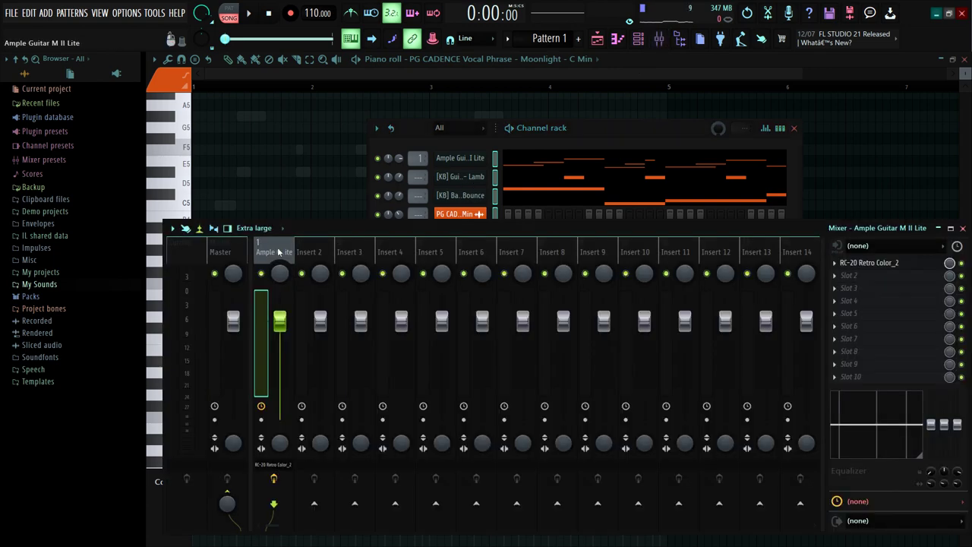
key(ctrl+l)
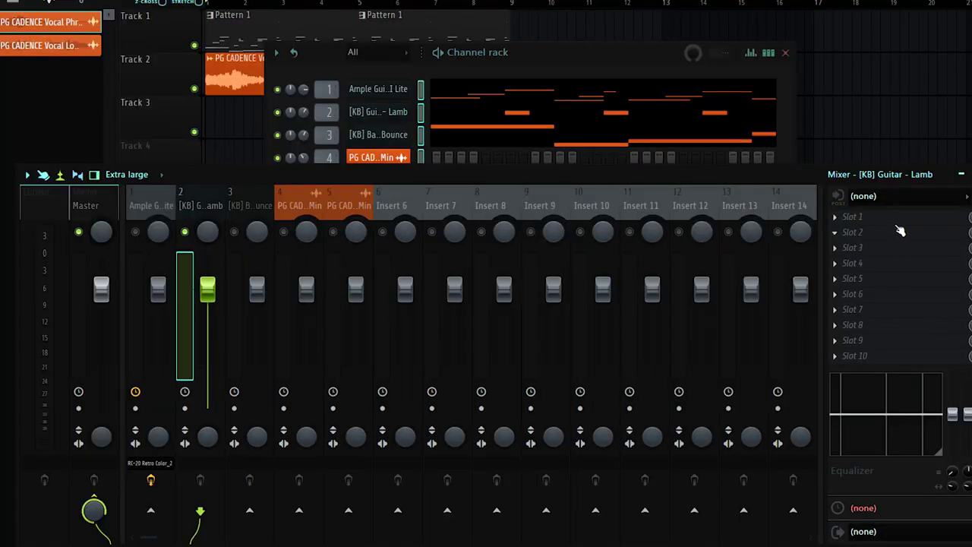
click(896, 232)
click(532, 212)
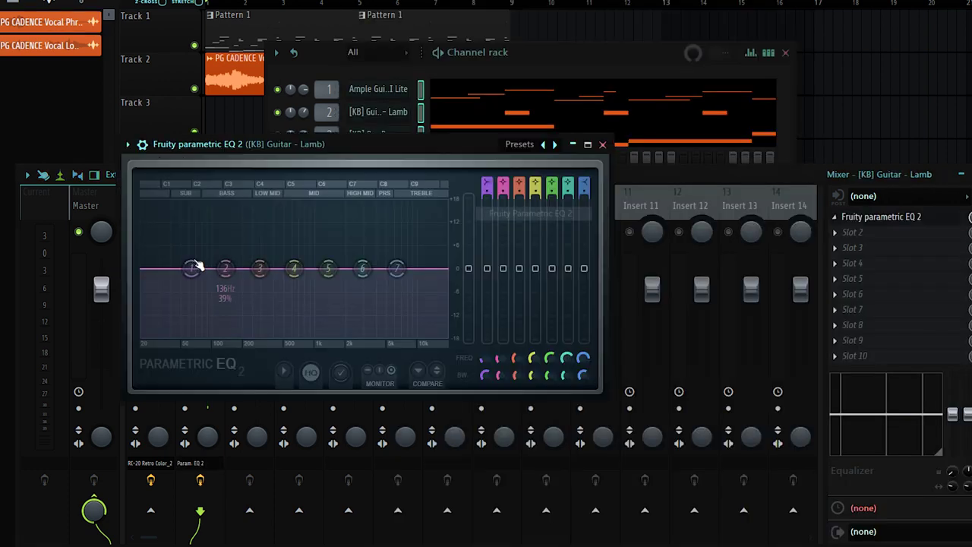
Cut the guitar's low end in the EQ by lowering band 1 fully just below 200 Hz and band 2 at 77 Hz.
drag(190, 268, 235, 334)
key(space)
drag(225, 268, 200, 325)
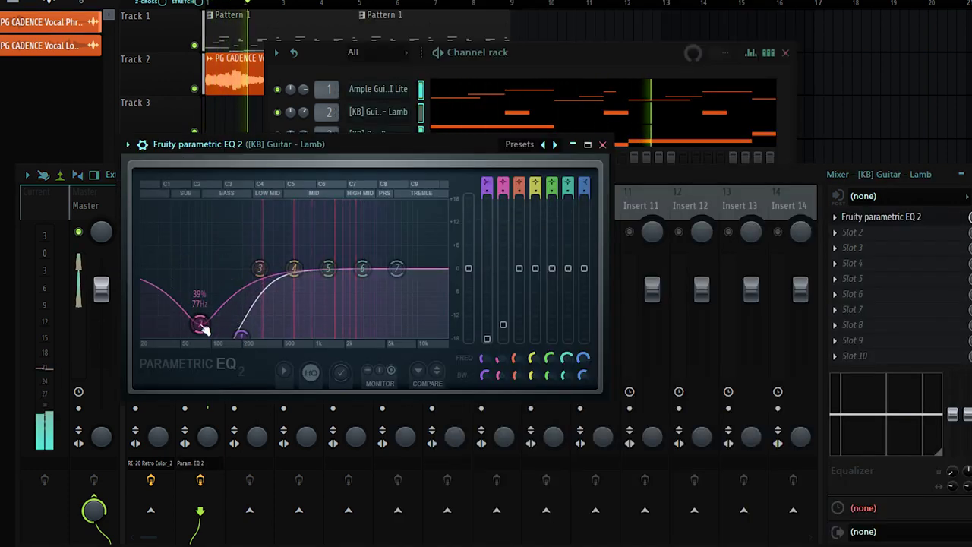
Add ValhallaVintageVerb to the second effect slot of the [KB] Guitar - Lamb track and set its mix to 35.3 %.
click(878, 235)
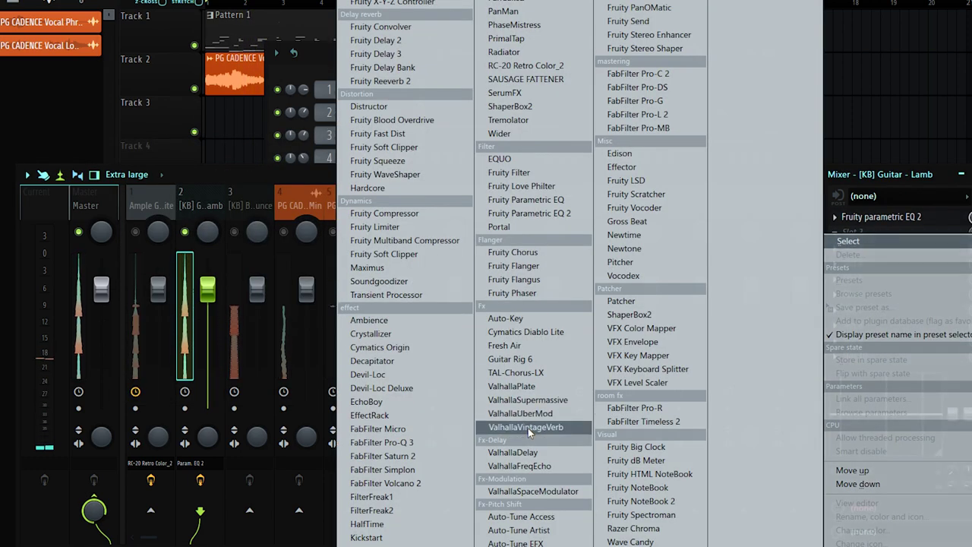
click(526, 427)
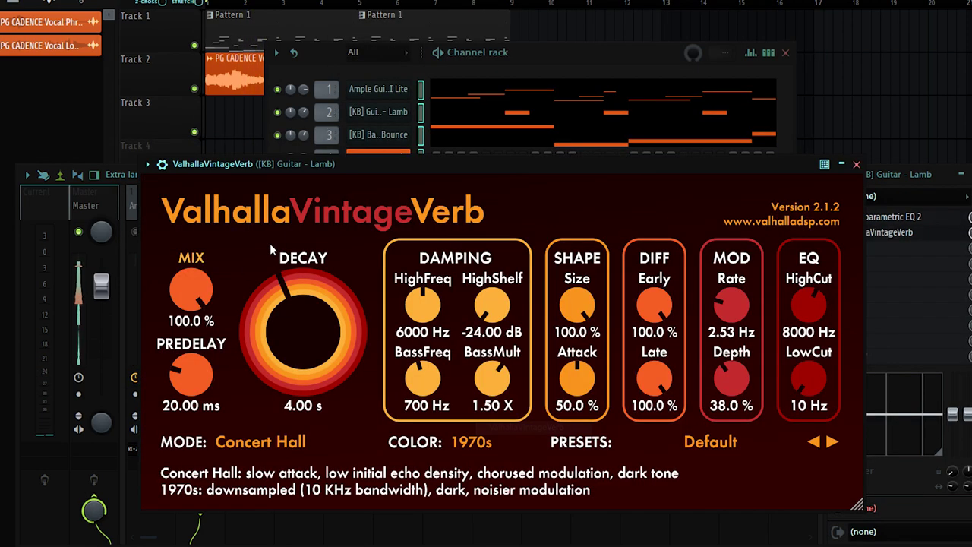
drag(190, 289, 176, 327)
drag(190, 287, 186, 302)
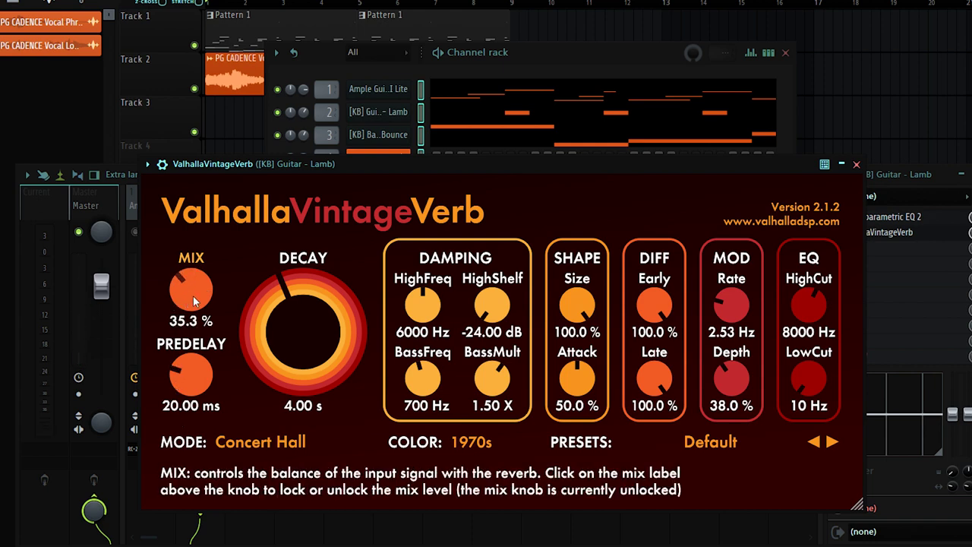
click(856, 164)
Add Wider to the third effect slot of the [KB] Guitar - Lamb track and adjust its stereo width.
click(867, 251)
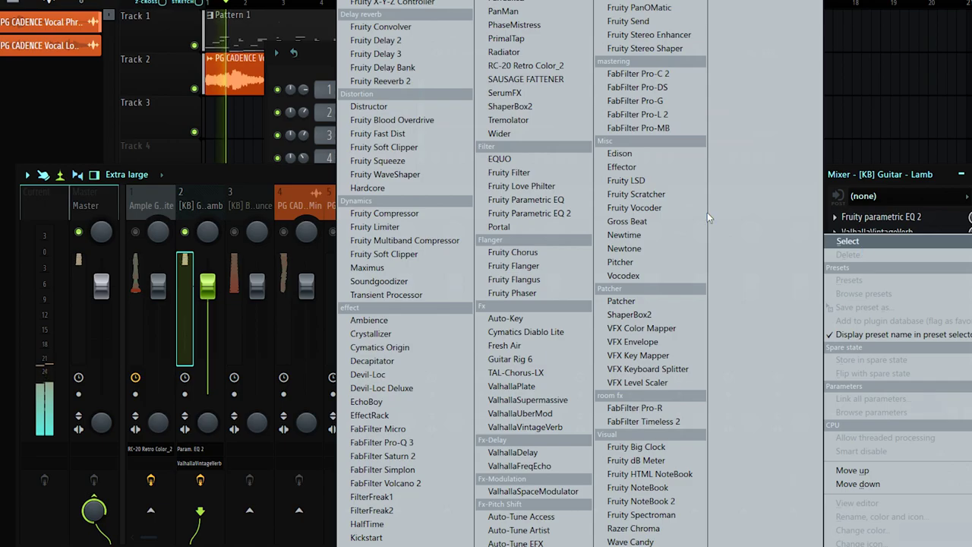
click(531, 127)
drag(412, 293, 458, 260)
key(space)
click(964, 336)
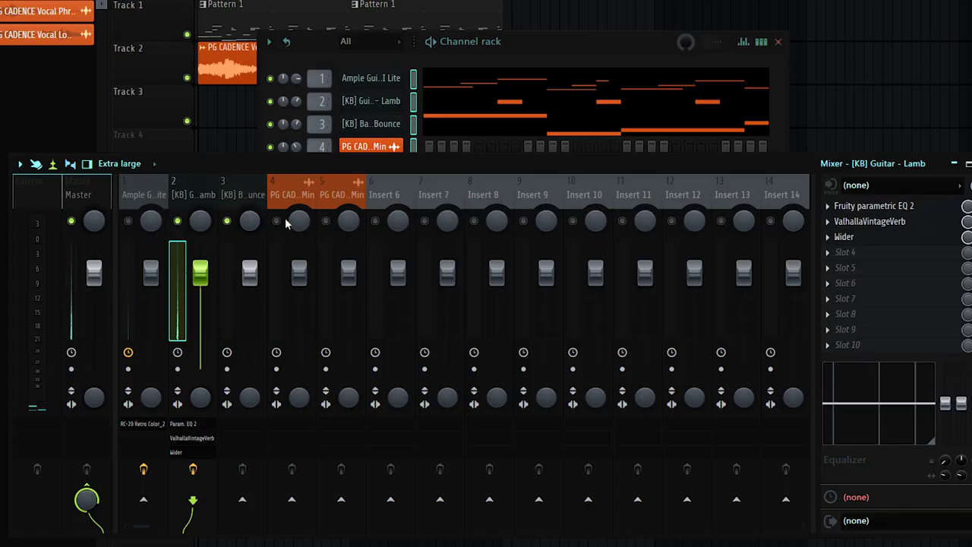
Audition the mix with the vocal on mixer track 4 unmuted, and mute that track again.
click(277, 221)
key(space)
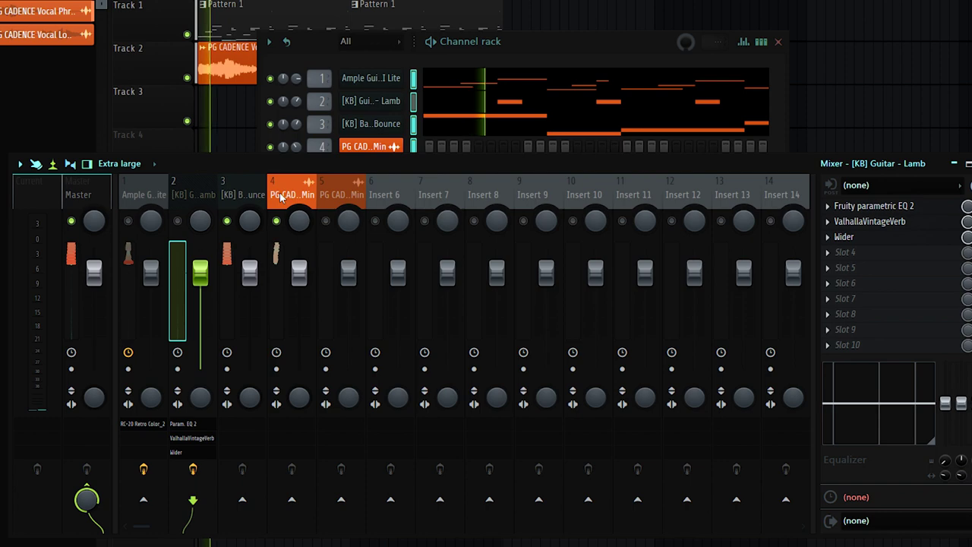
click(278, 221)
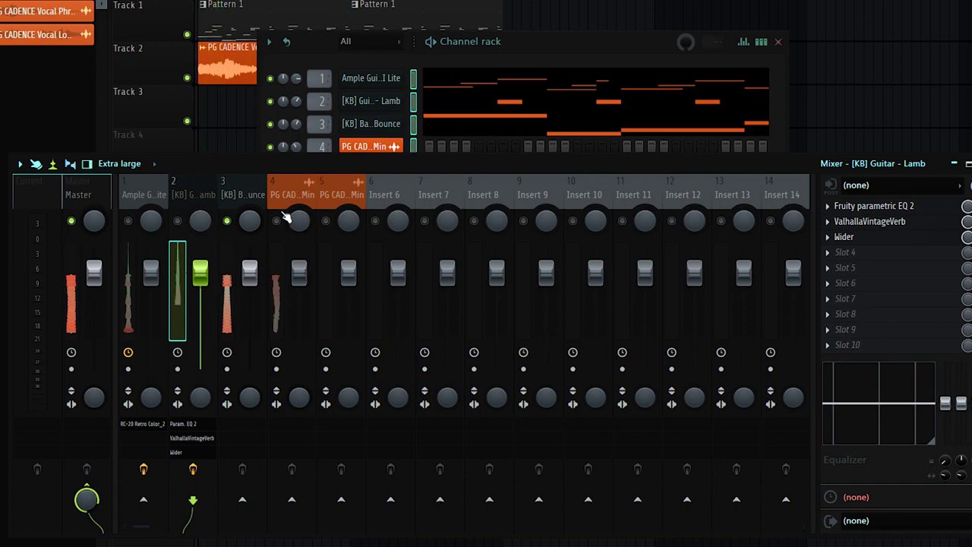
Unmute the Beautiful World vocal on mixer track 5 and add Fruity Parametric EQ 2 to its first effect slot.
click(302, 207)
click(319, 206)
click(326, 221)
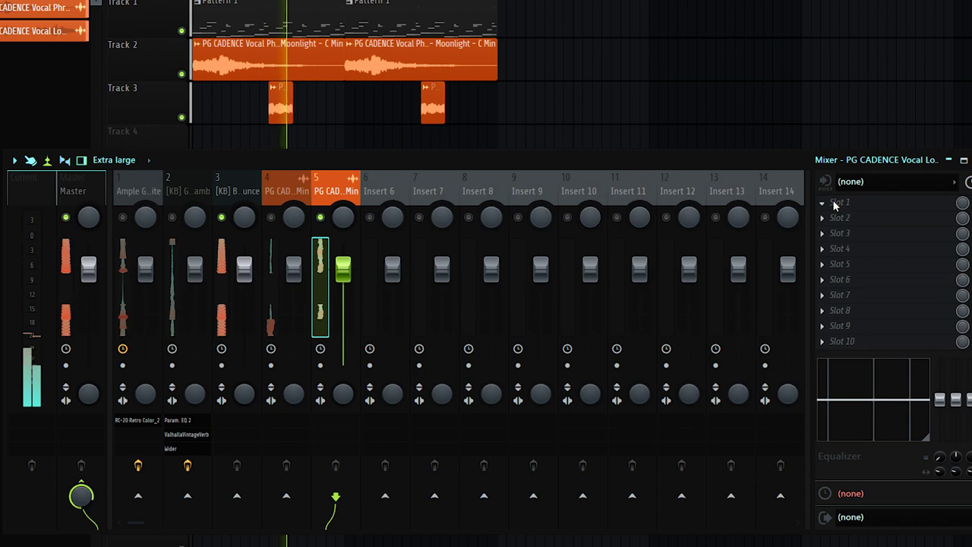
click(845, 206)
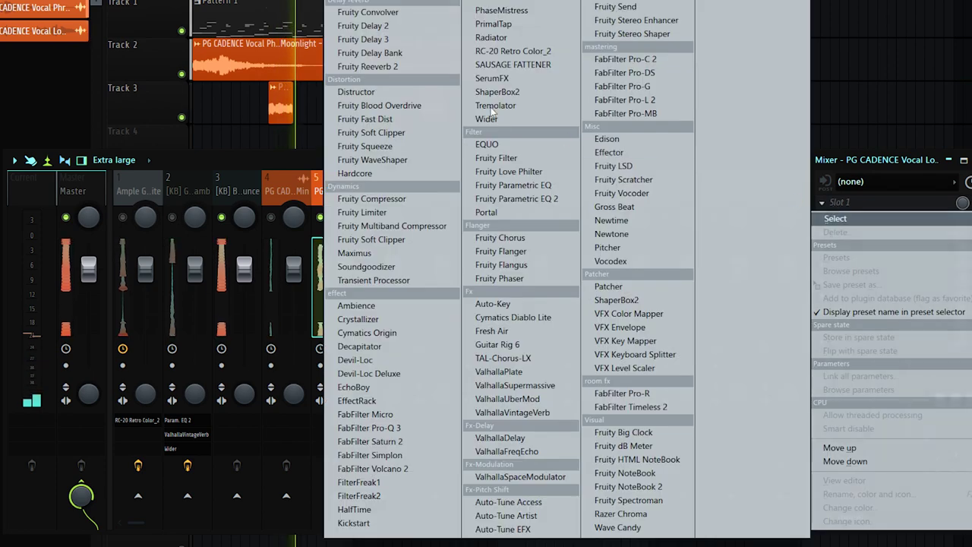
click(517, 199)
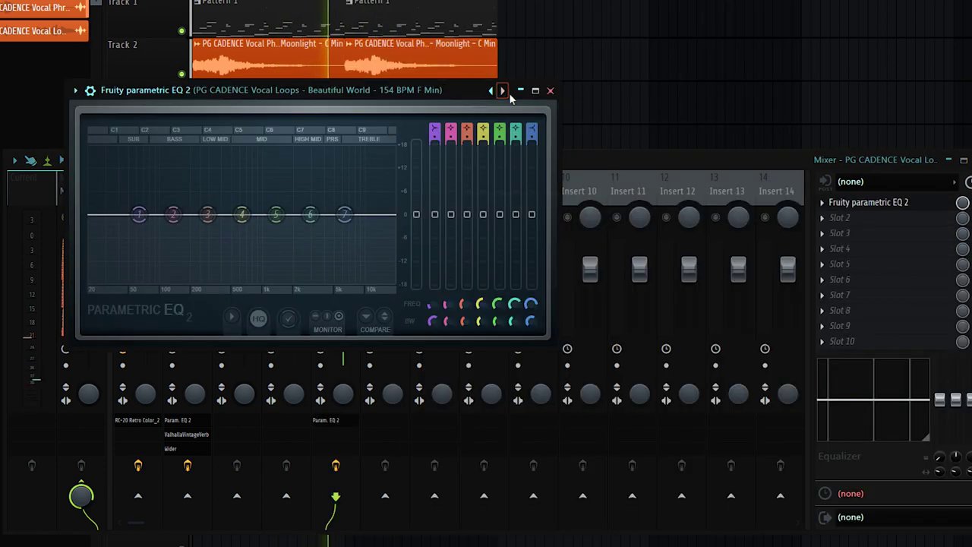
Load the 40Hz + band-limiting preset, raise its low cut to about 200 Hz and lower its high cut to between 2 and 5 kHz.
click(502, 94)
click(550, 186)
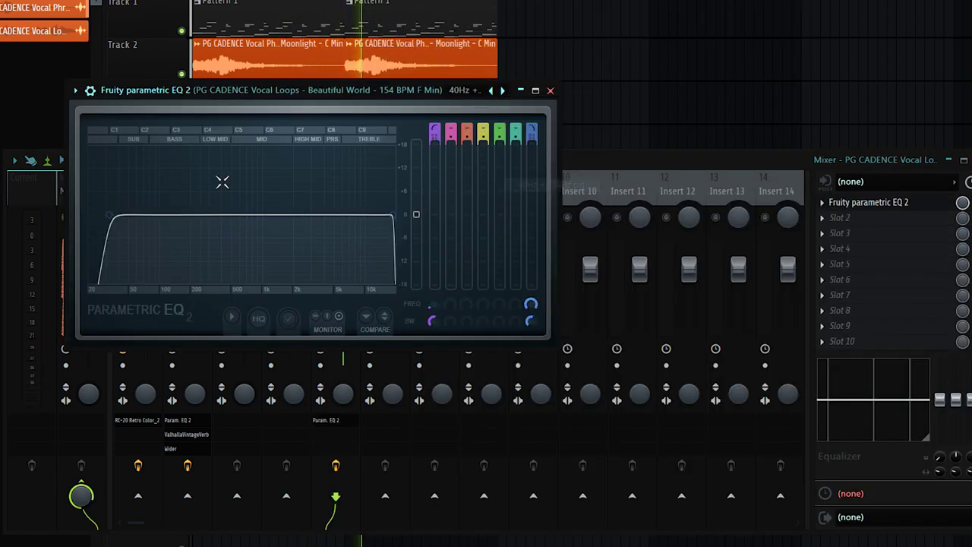
drag(390, 218, 326, 215)
drag(173, 216, 196, 215)
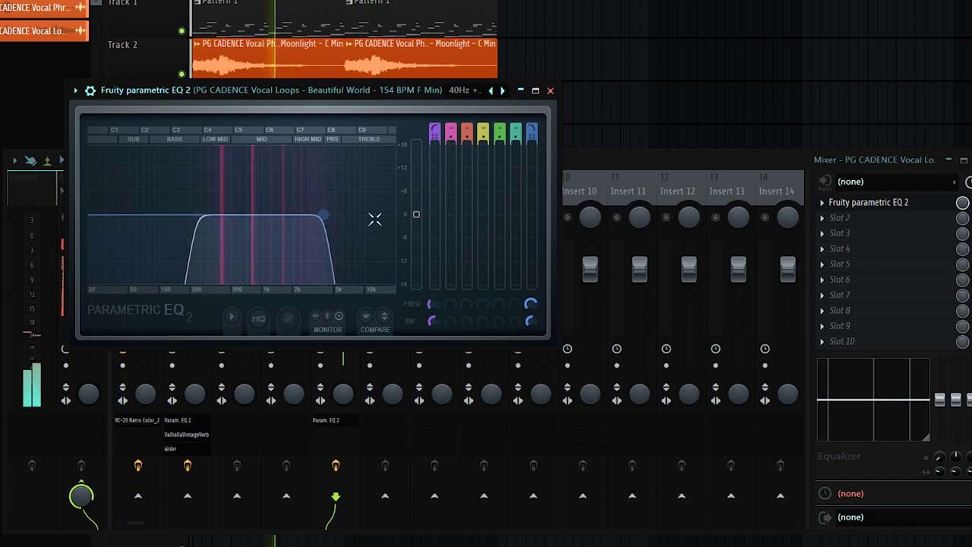
Add ValhallaVintageVerb to the second effect slot of the Beautiful World vocal track and set its mix to 43.0 %.
click(843, 218)
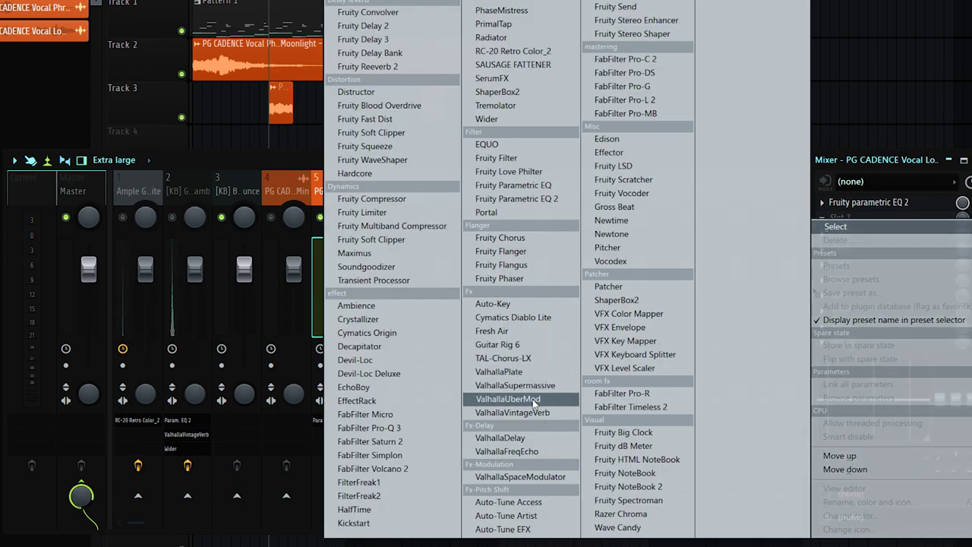
click(529, 409)
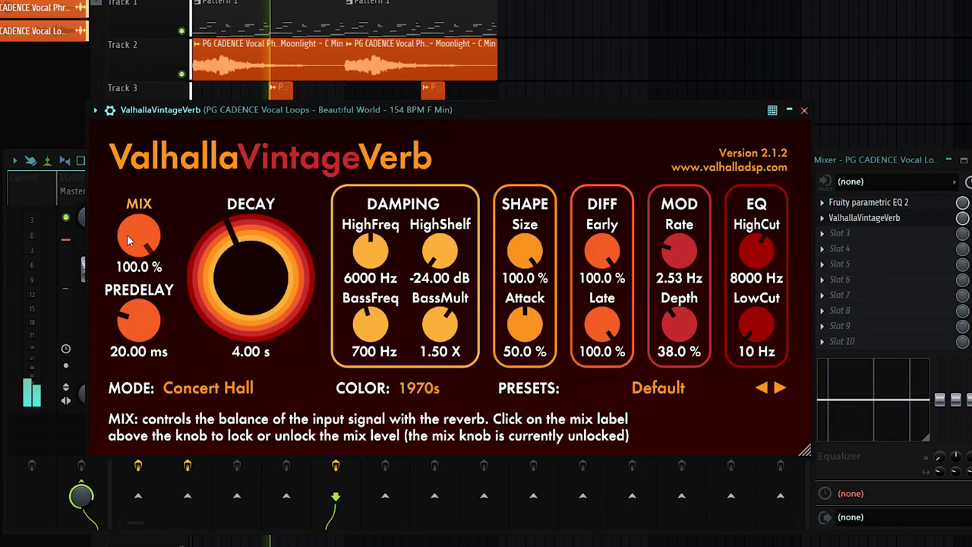
drag(139, 231, 130, 245)
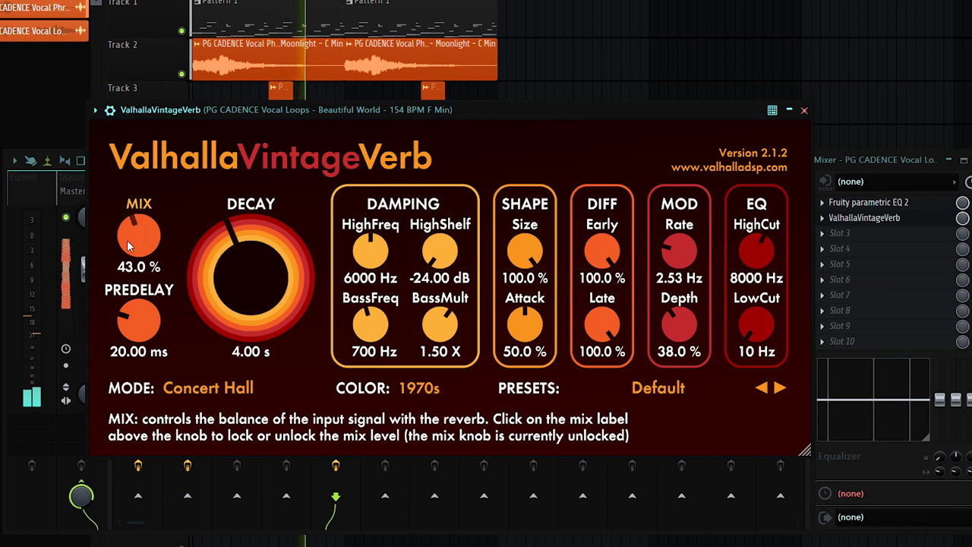
Add Wider to the third effect slot of the Beautiful World vocal track and adjust its stereo width.
click(859, 219)
click(850, 235)
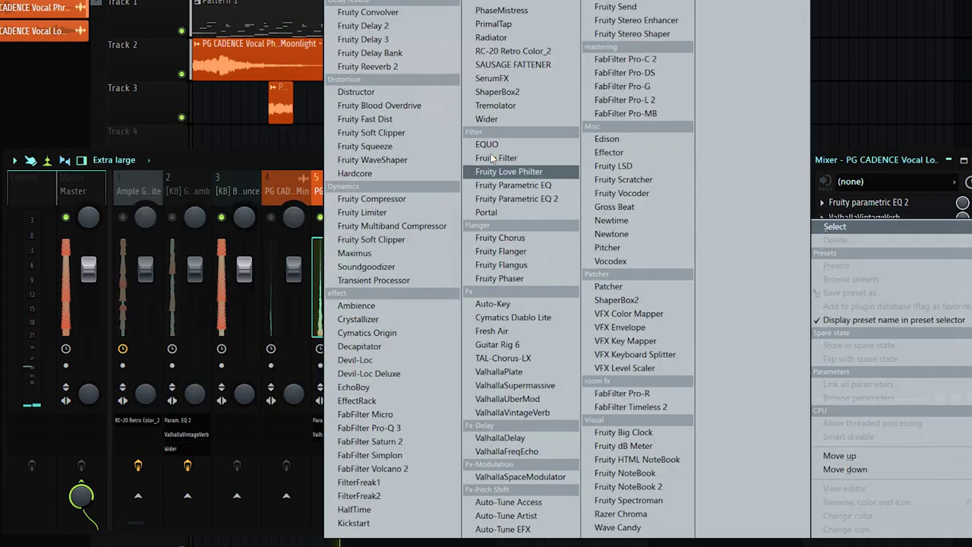
click(486, 122)
drag(466, 273, 445, 274)
click(603, 129)
Add Fruity Delay 3 to the fourth effect slot of the vocal track and load its Ping pong preset.
click(845, 249)
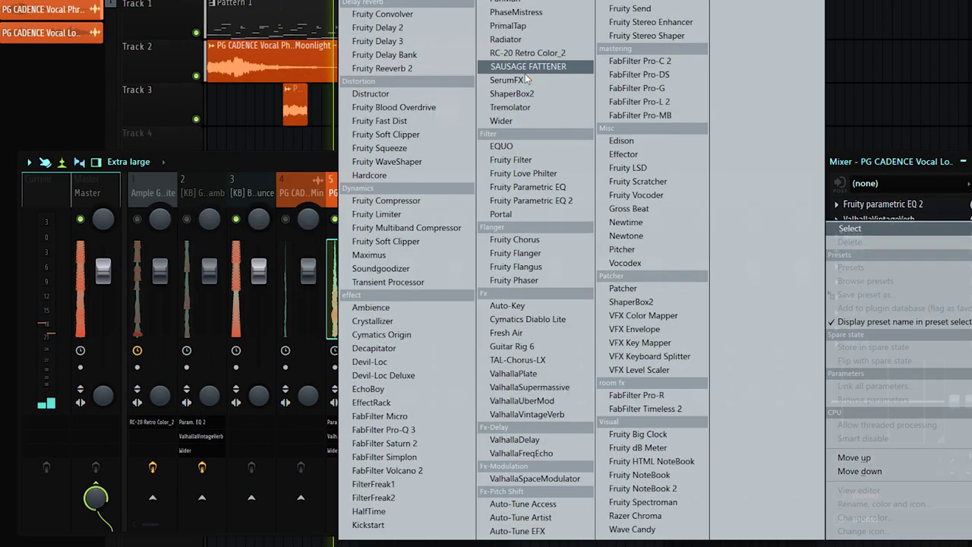
click(377, 41)
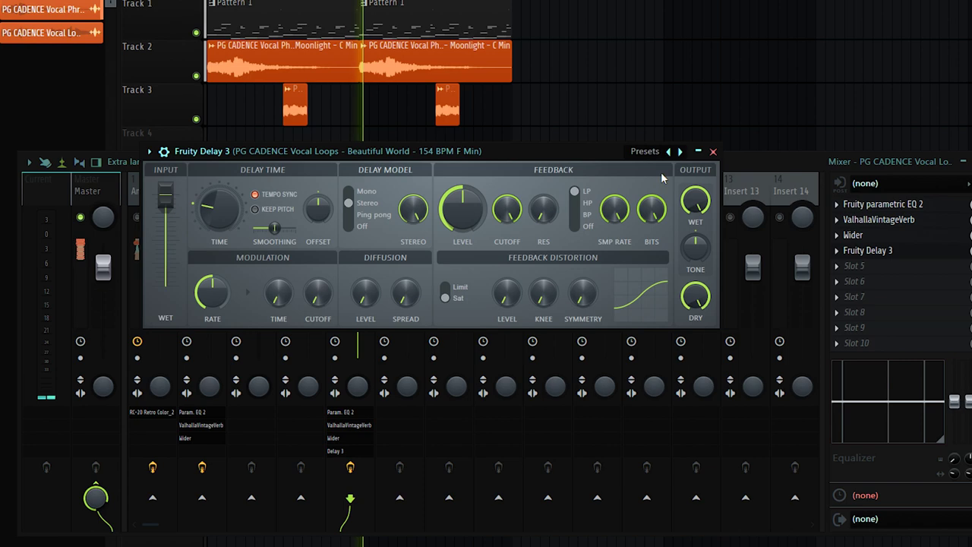
click(676, 152)
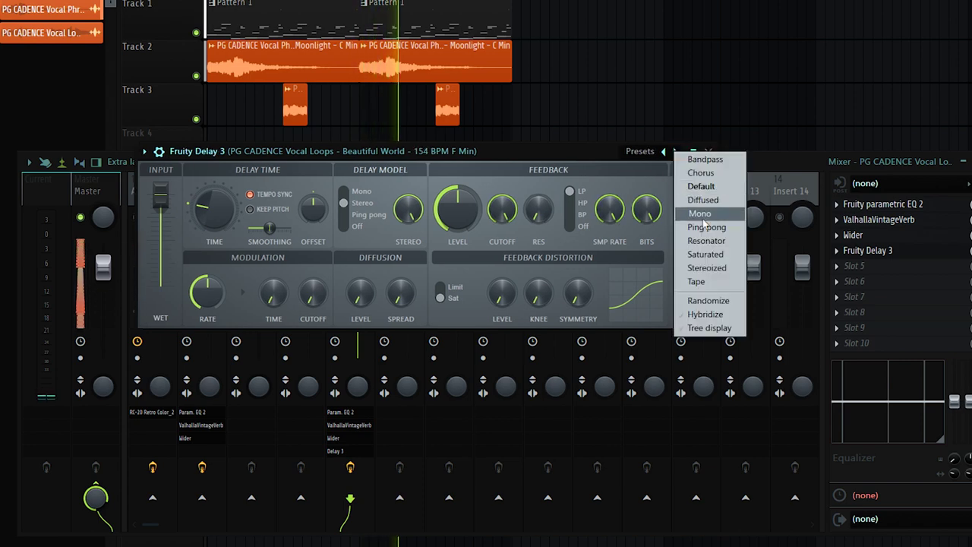
click(706, 227)
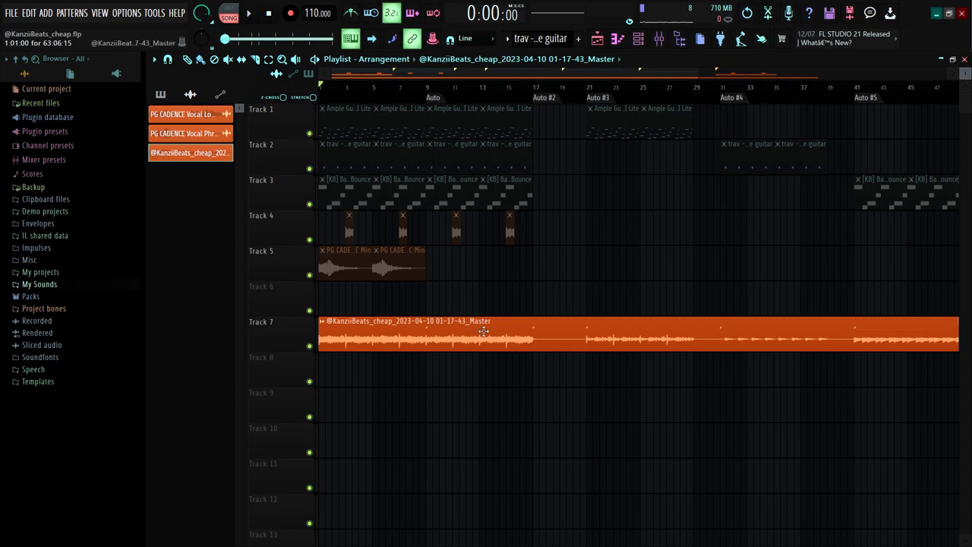
Play the rendered master recording on Track 7 and set its channel volume to about 84 %.
double_click(483, 332)
key(space)
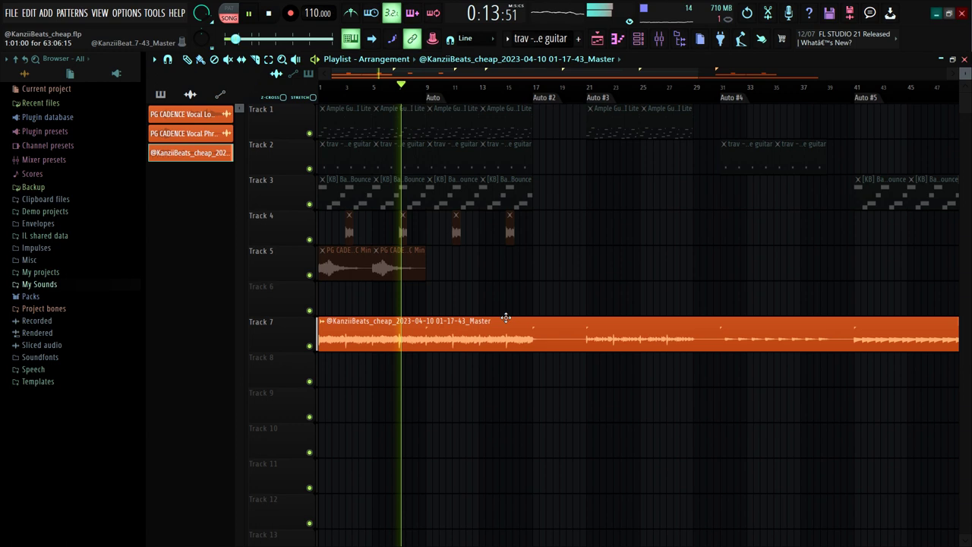
double_click(506, 317)
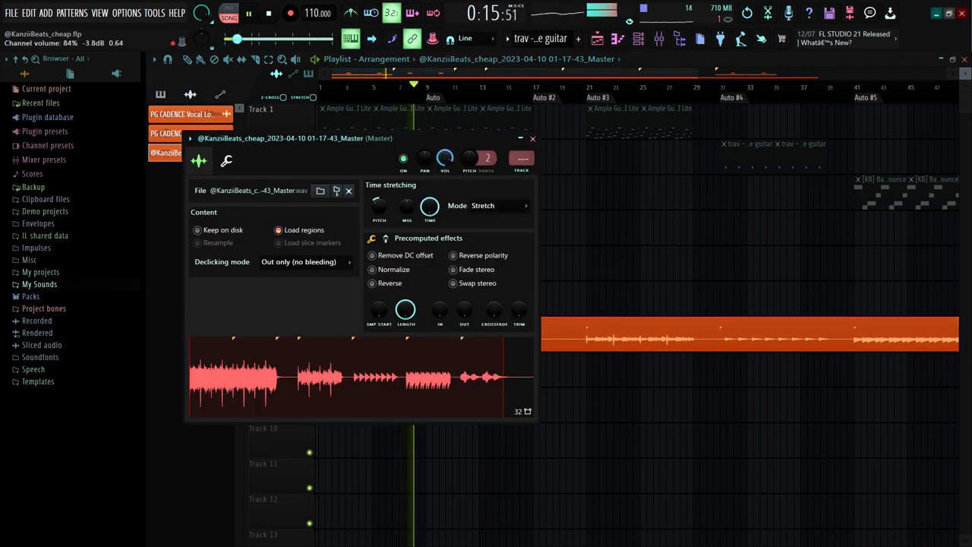
click(533, 140)
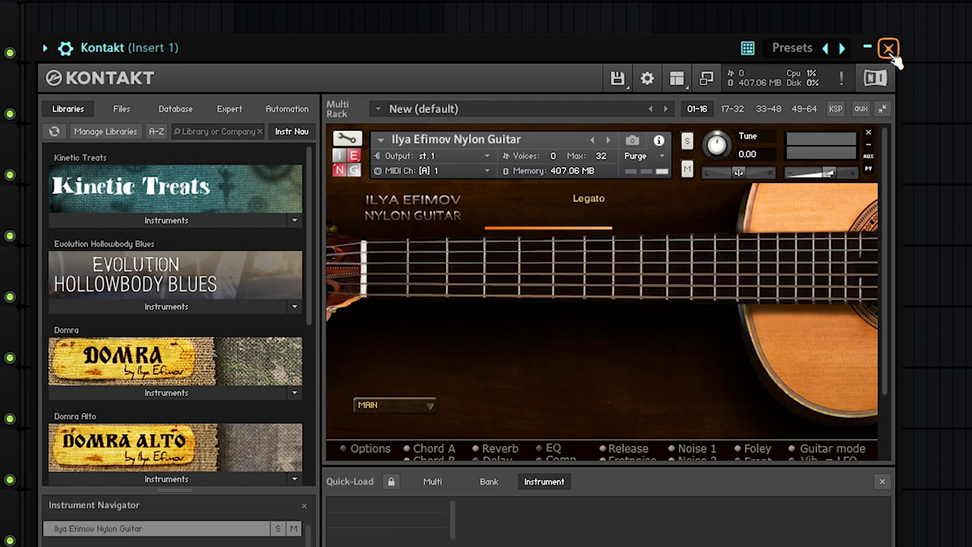
Close the Kontakt instrument and open the options of its piano roll.
click(889, 49)
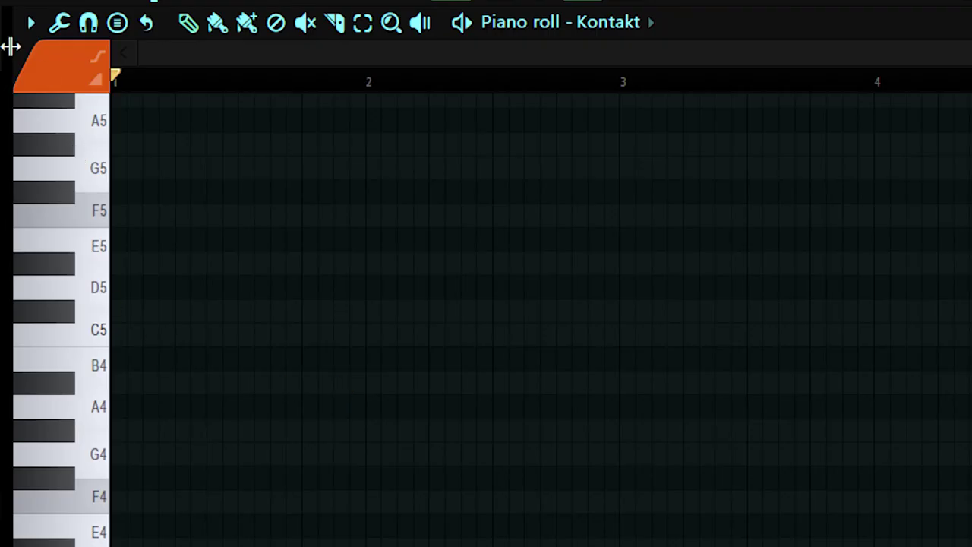
click(34, 23)
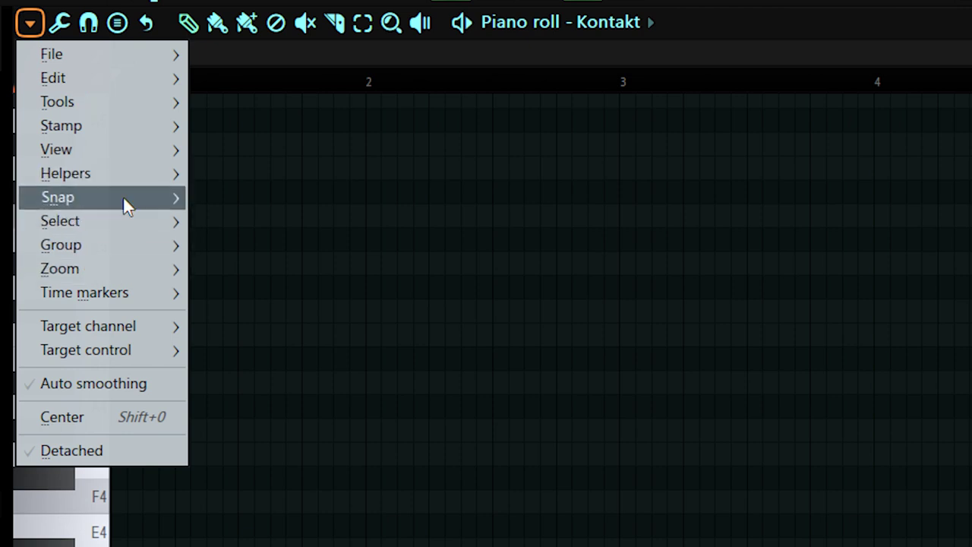
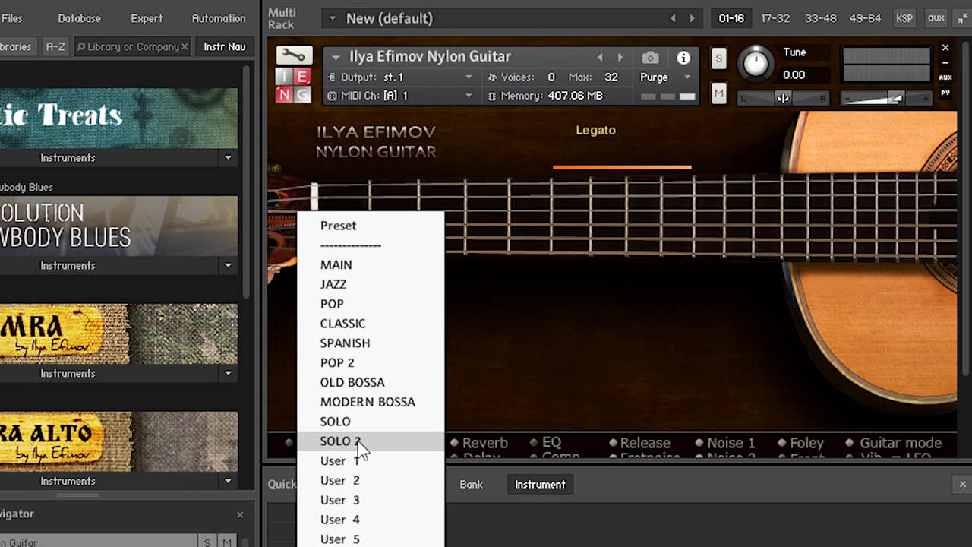
Load the SOLO 2 preset for the nylon guitar in Kontakt and adjust the reverb send in its effects options.
click(360, 442)
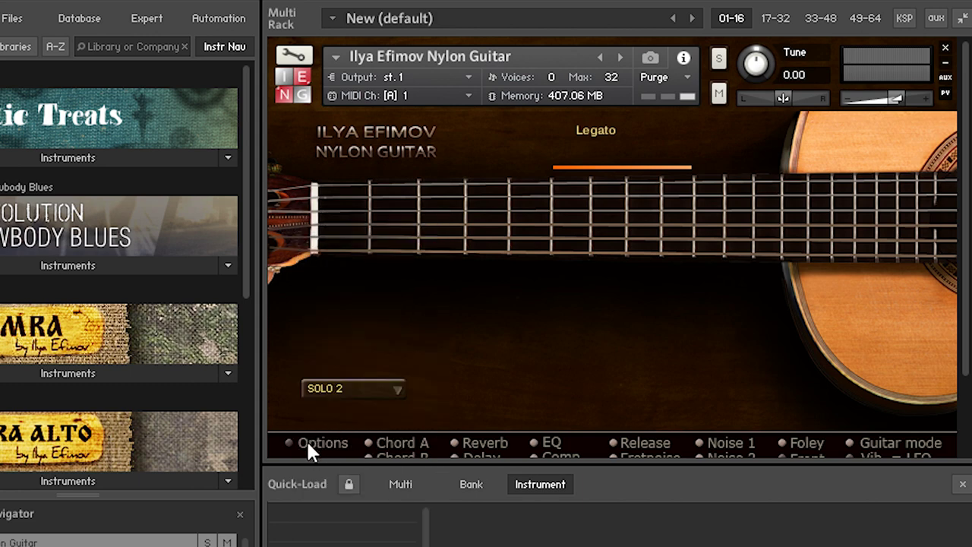
click(317, 443)
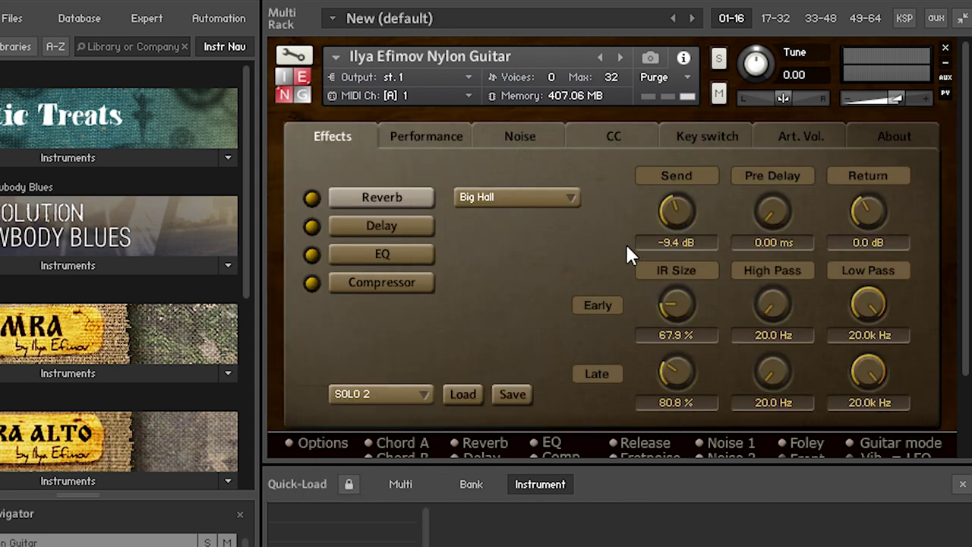
drag(666, 237, 665, 227)
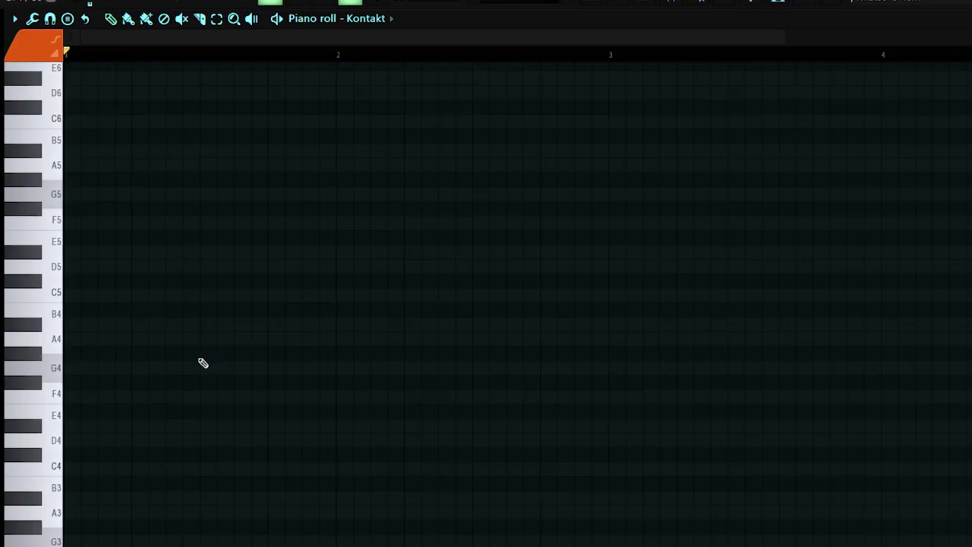
Build a staggered arpeggio of G4, D5 and A#5 from the start of bar 1, with the notes two steps apart.
click(113, 368)
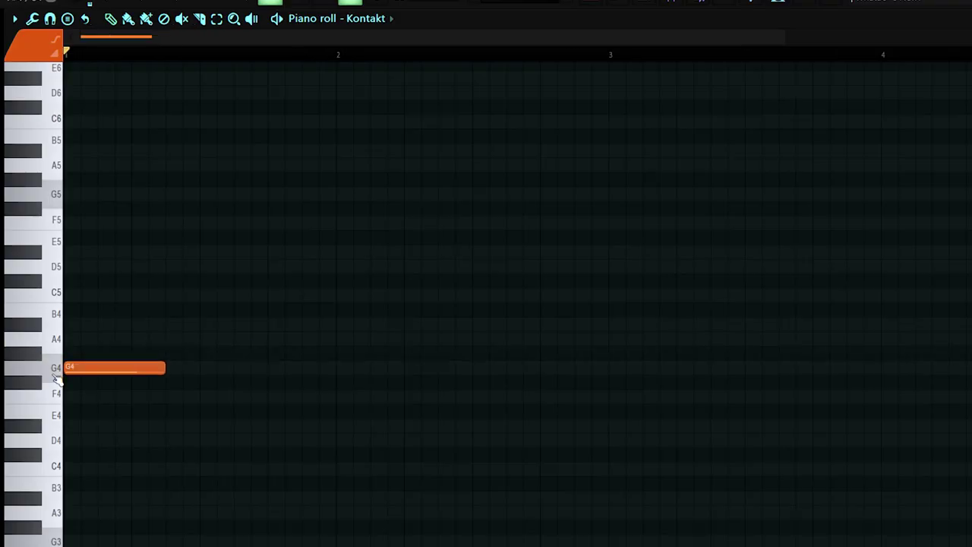
click(95, 323)
click(76, 265)
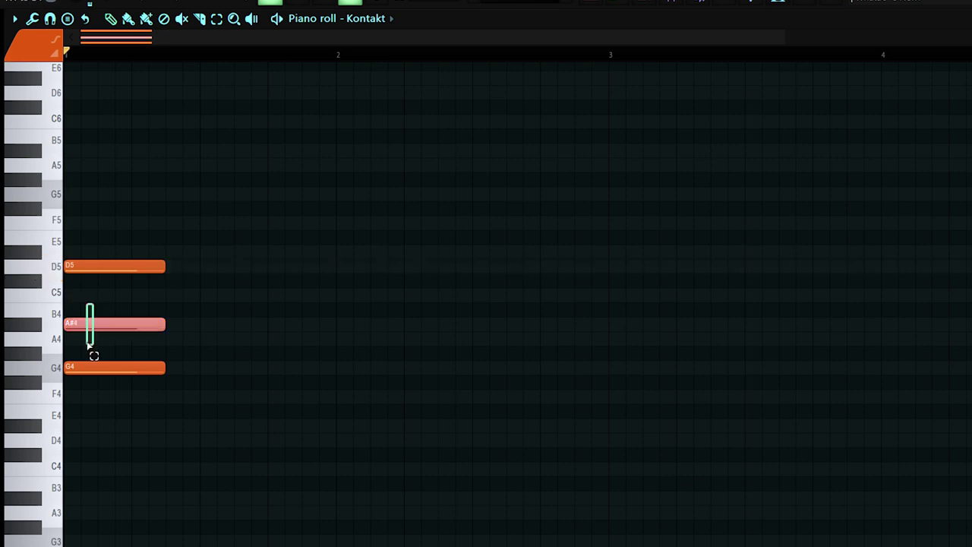
key(ctrl+Up)
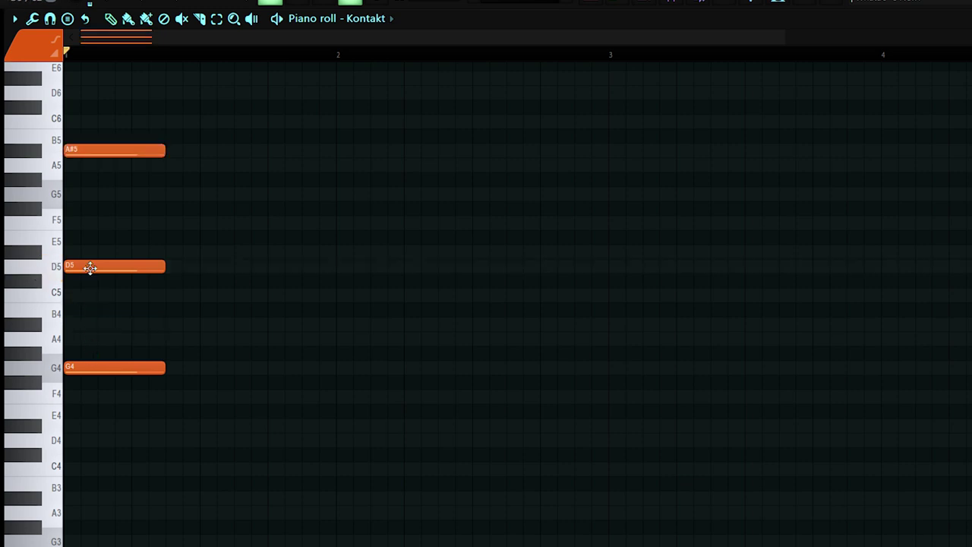
drag(105, 151, 171, 151)
Follow G4 with a staggered arpeggio of F4, C5 and A5, two steps apart and all ending together, and play it back.
mouse_move(205, 382)
mouse_down()
mouse_move(182, 388)
mouse_move(170, 411)
mouse_up()
click(167, 343)
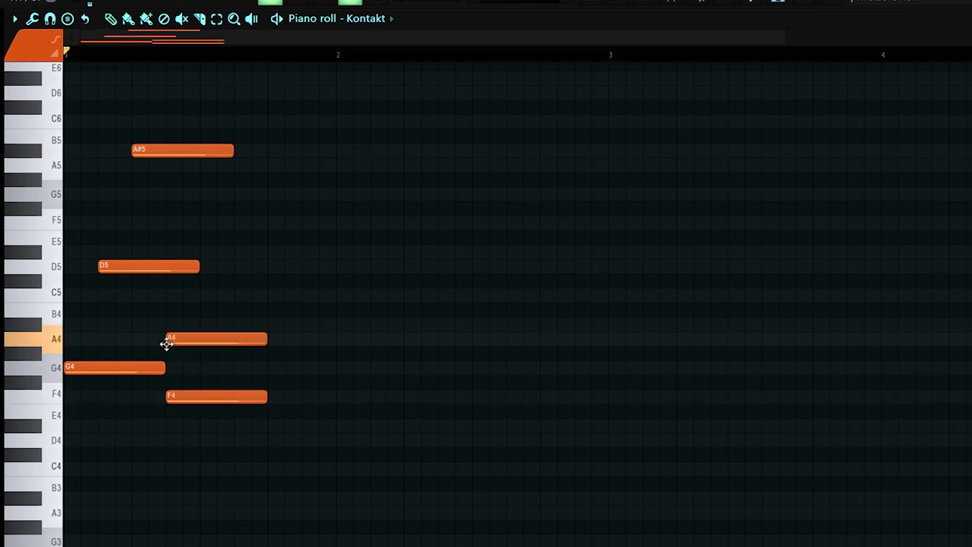
mouse_move(211, 294)
mouse_down()
mouse_move(165, 297)
mouse_move(171, 310)
mouse_up()
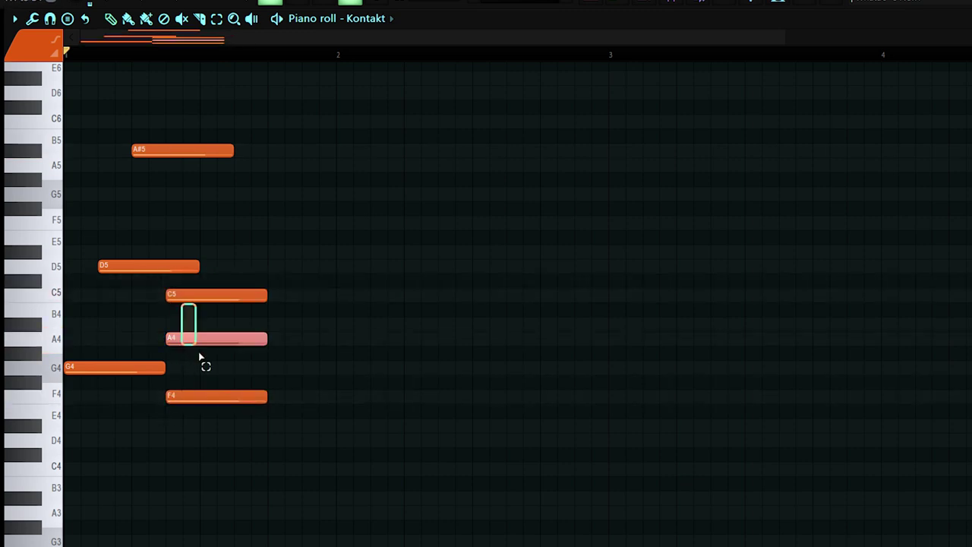
key(ctrl+Up)
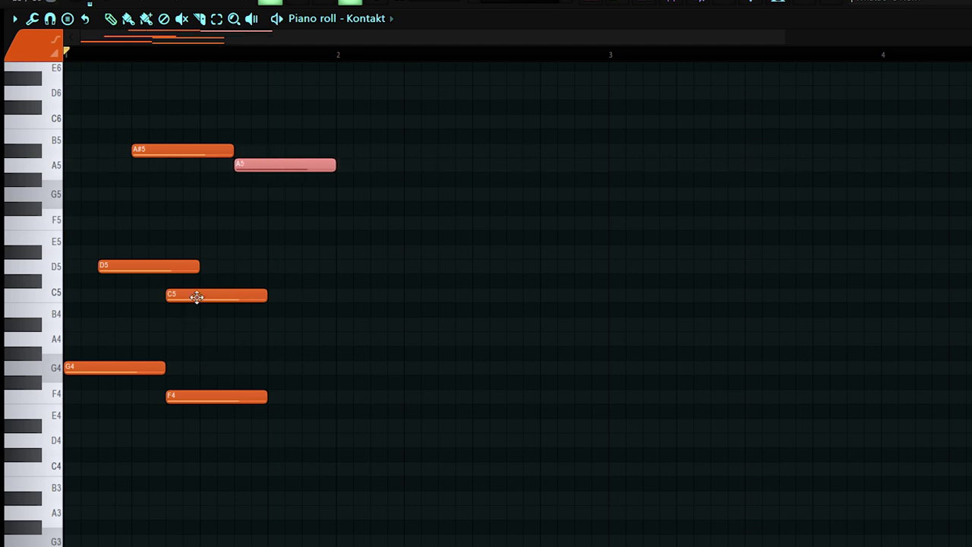
drag(197, 297, 224, 298)
drag(334, 165, 300, 165)
key(space)
drag(264, 396, 291, 403)
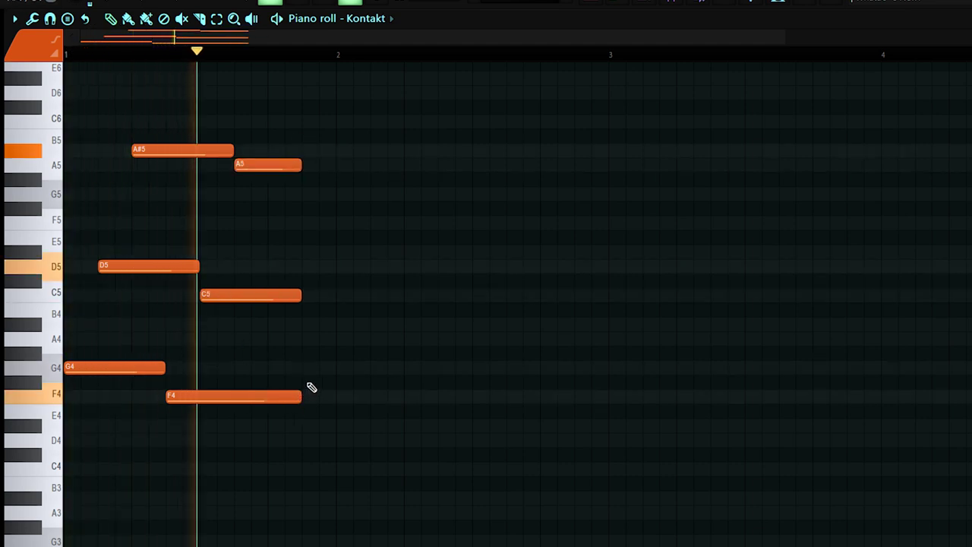
key(space)
Add one-step A4 and A#4 pickup notes just before bar 2, plus A#4 and D5 together at the start of bar 2.
click(305, 339)
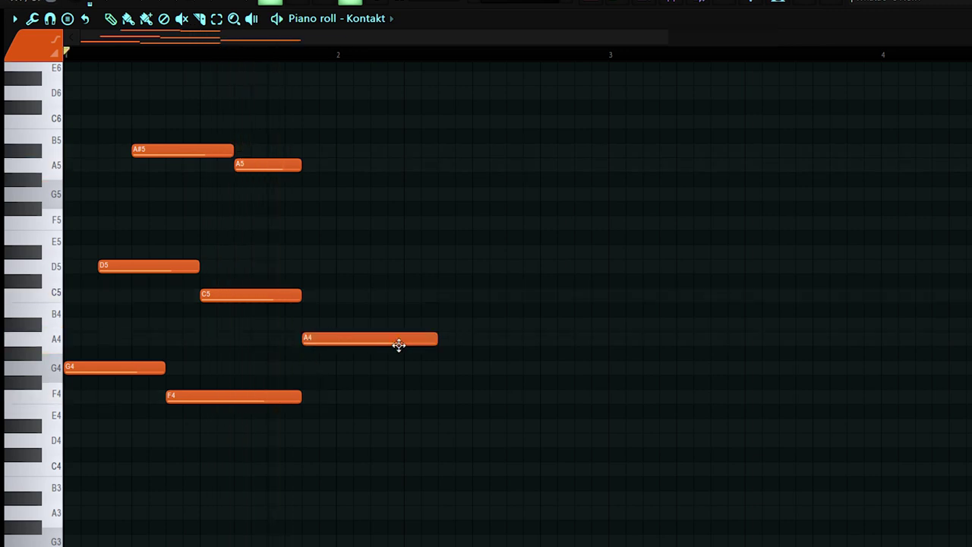
key(space)
mouse_move(436, 339)
mouse_down()
mouse_move(319, 339)
mouse_move(463, 343)
mouse_move(440, 350)
mouse_up()
key(space)
key(space)
click(325, 325)
click(343, 325)
key(space)
click(351, 325)
click(339, 266)
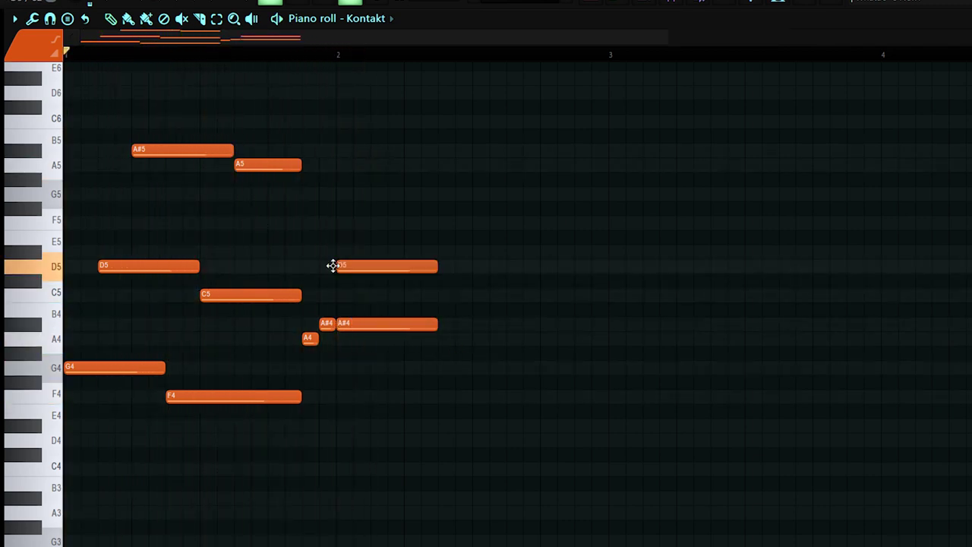
Turn the bar 2 chord into a staggered A#4, F5 and D6 arpeggio, and add a C4 where A#4 ends.
click(338, 221)
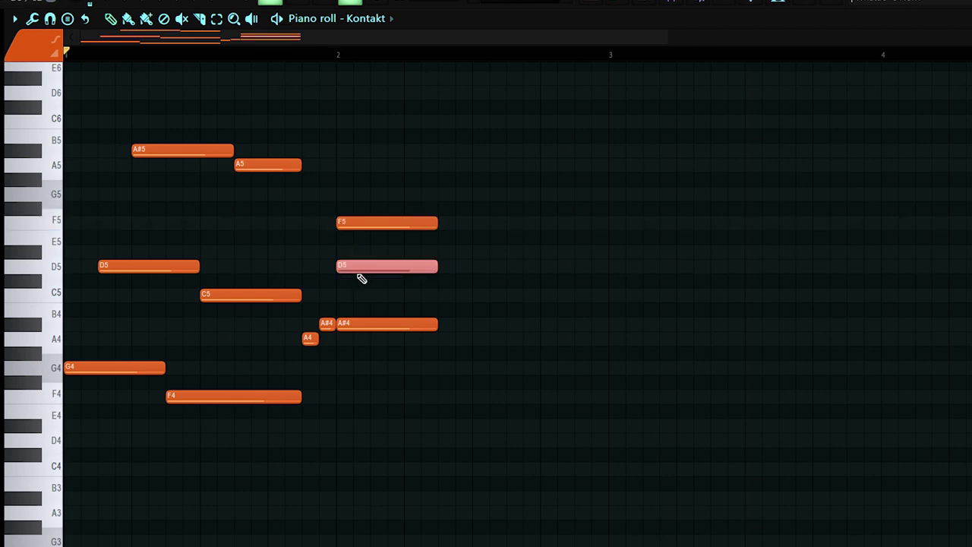
key(ctrl+Up)
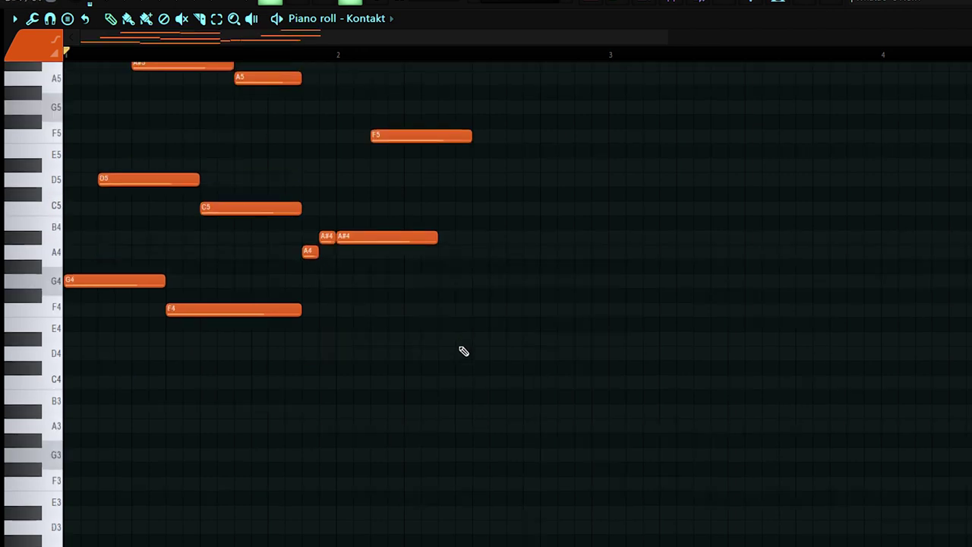
drag(463, 350, 451, 388)
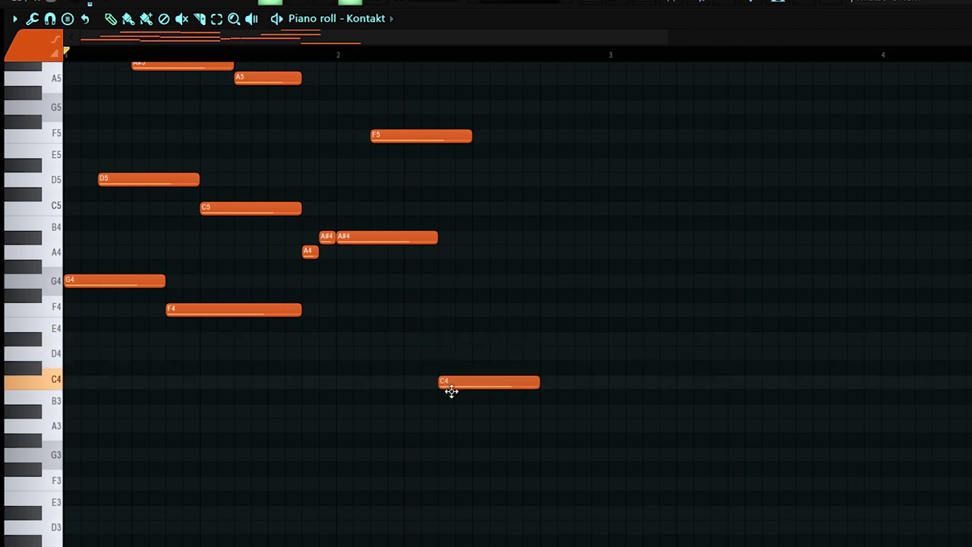
key(space)
Extend C4 to bar 3 and stagger G4 and D#5 above it, two steps apart and all ending together.
drag(537, 382, 563, 386)
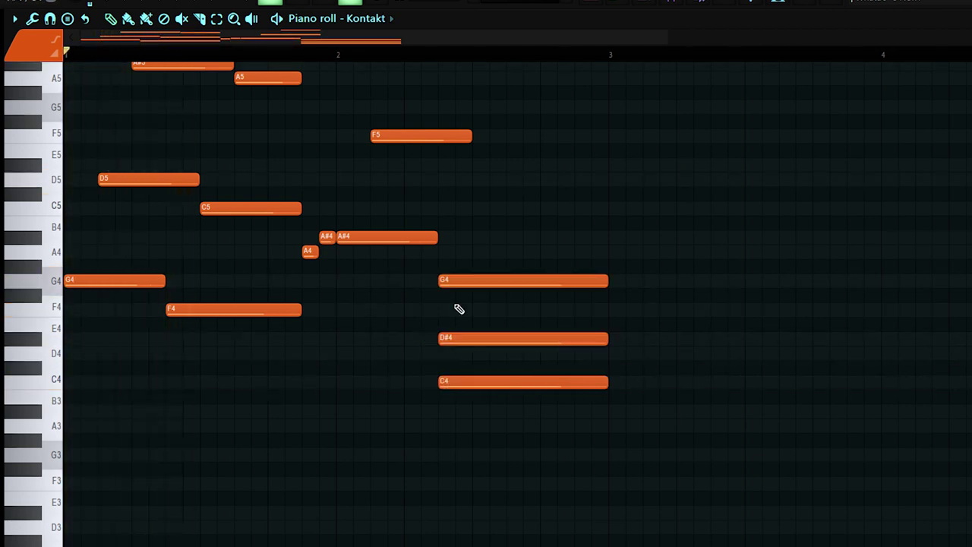
ctrl+drag(459, 319, 468, 368)
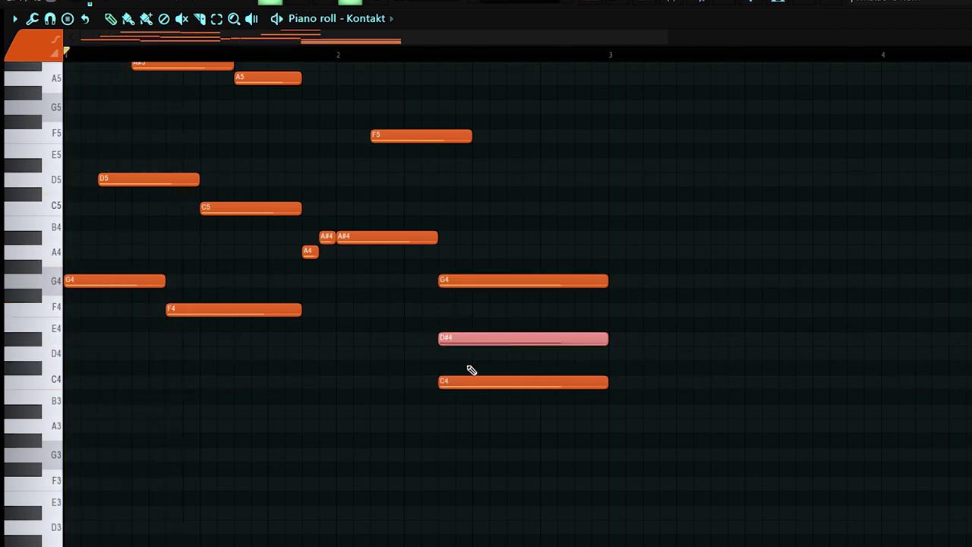
key(ctrl+Up)
right_click(463, 373)
click(488, 175)
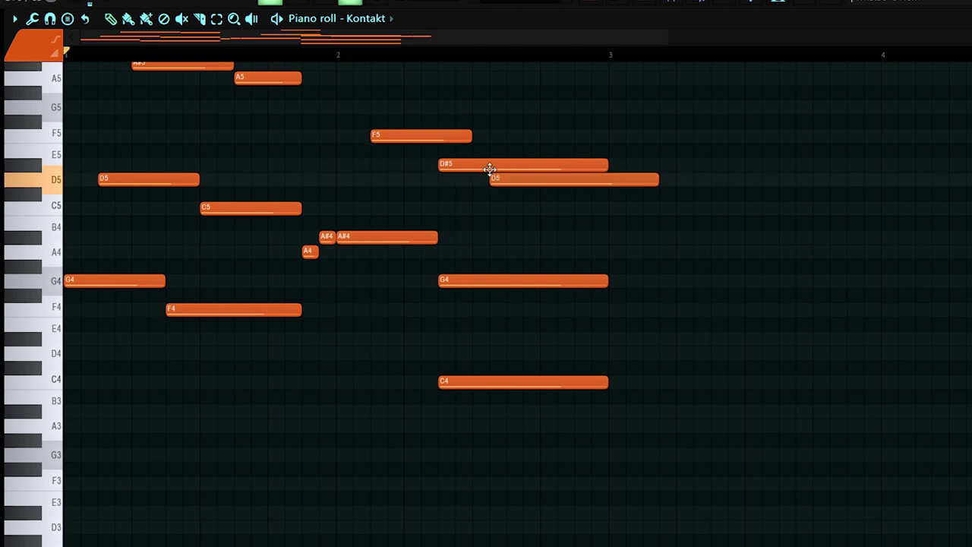
right_click(488, 174)
drag(496, 166, 531, 166)
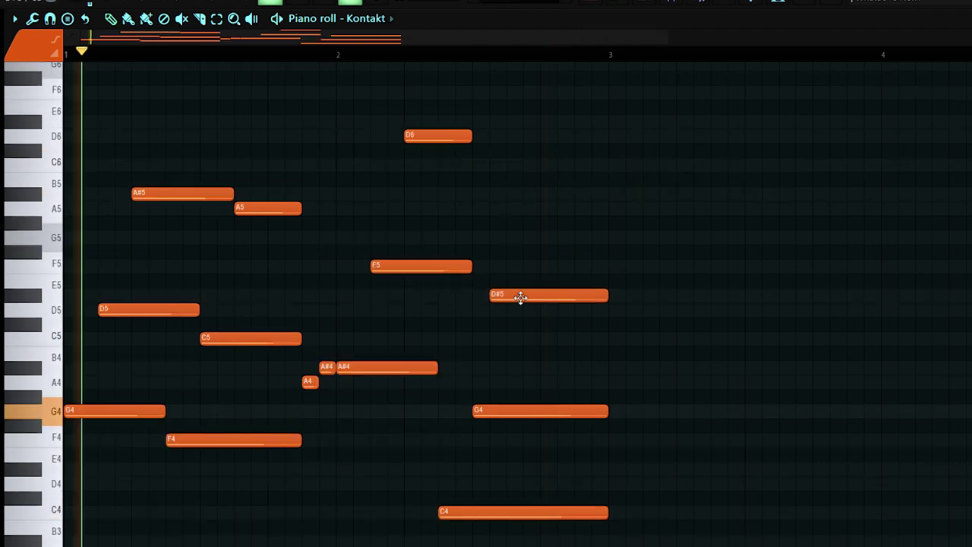
drag(518, 297, 536, 297)
drag(626, 294, 610, 296)
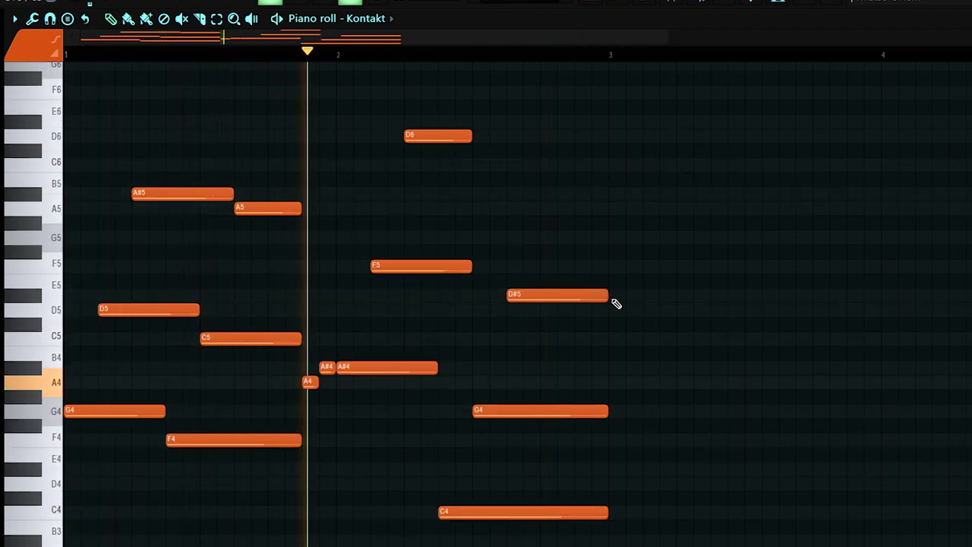
Add a two-step D5 just before the start of bar 3.
scroll(638, 281, down, 2)
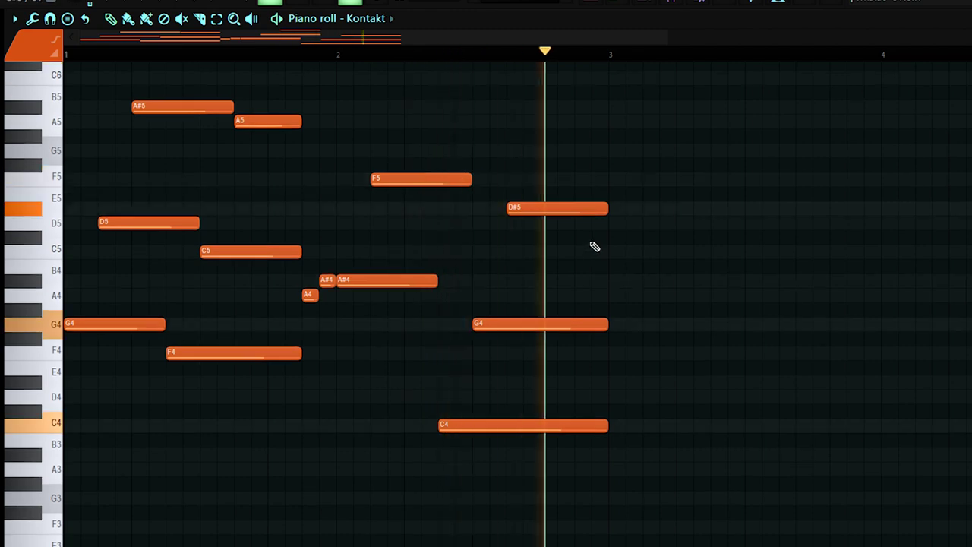
click(585, 223)
drag(611, 236, 608, 243)
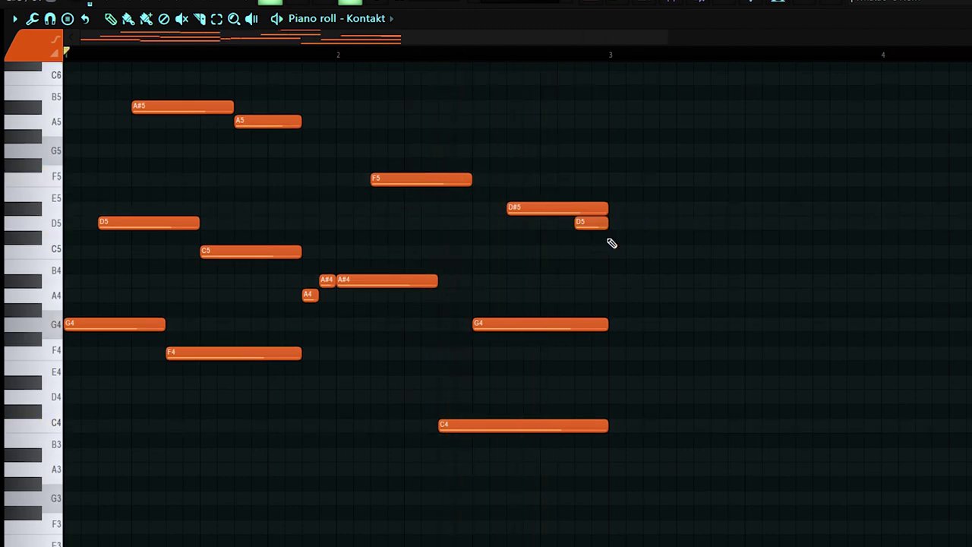
Duplicate the two-bar guitar melody into bars 3 and 4 and play it back.
key(ctrl+b)
scroll(616, 258, down, 3)
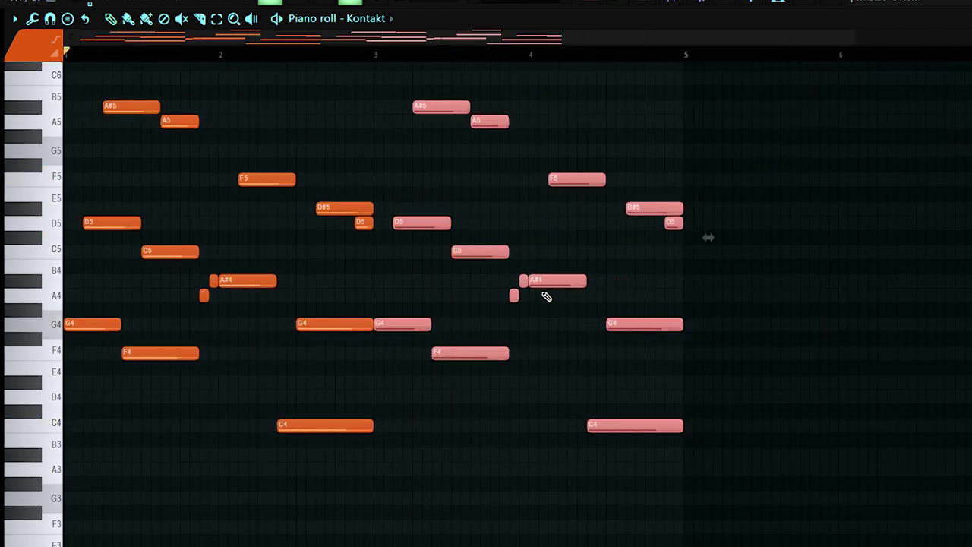
click(538, 324)
key(space)
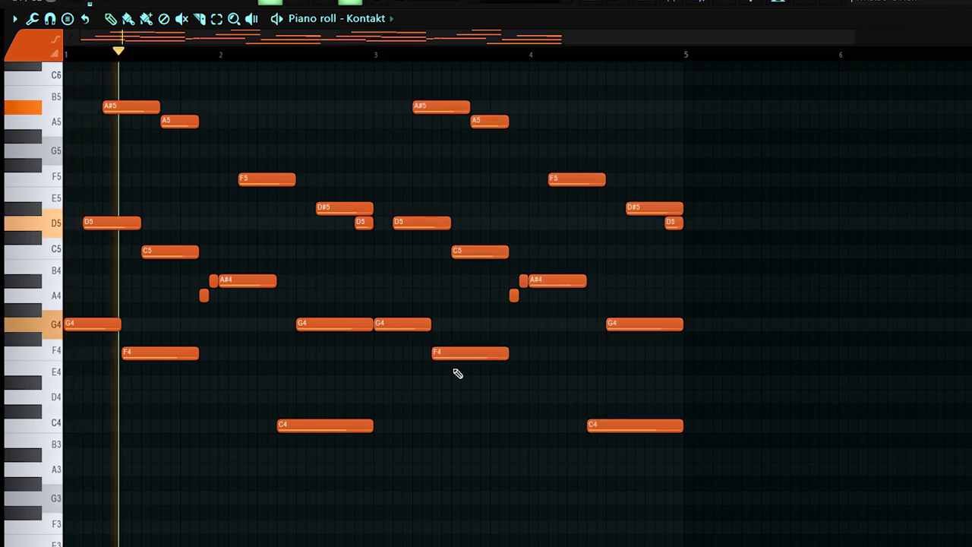
Transpose bar 4's first arpeggio down to start on D4 and its last arpeggio up to start on D#4.
scroll(458, 379, down, 2)
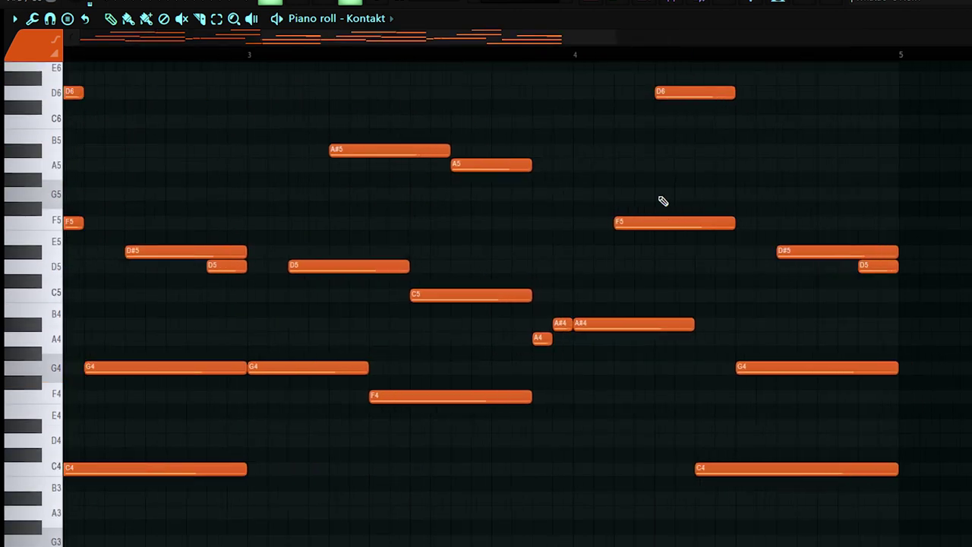
scroll(663, 200, up, 1)
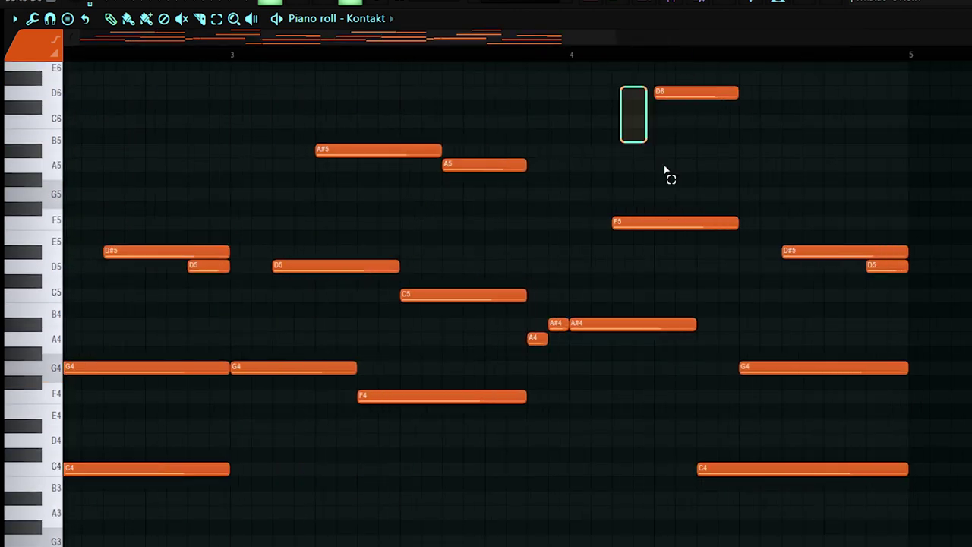
drag(665, 171, 701, 355)
click(623, 336)
key(ctrl+z)
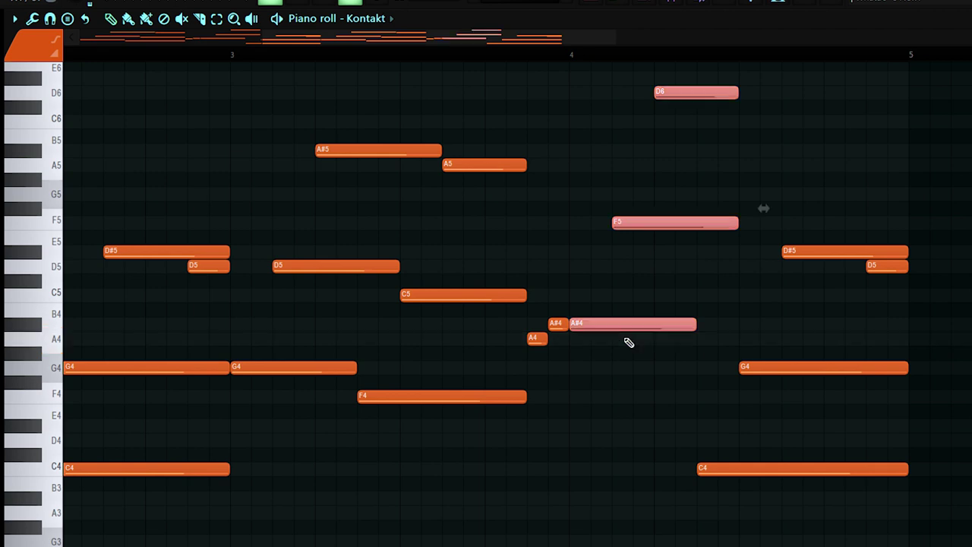
drag(618, 336, 624, 439)
key(shift+Down)
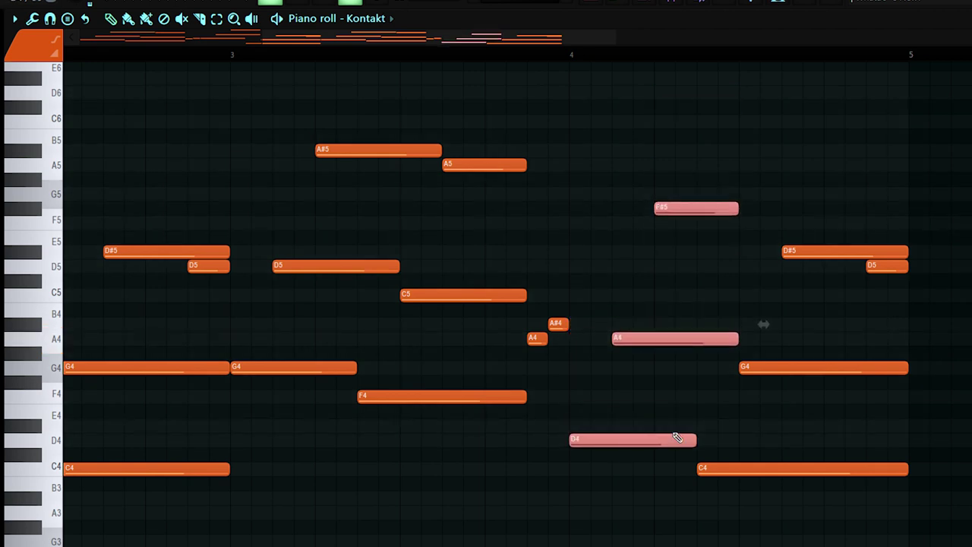
drag(796, 217, 934, 521)
drag(777, 471, 769, 413)
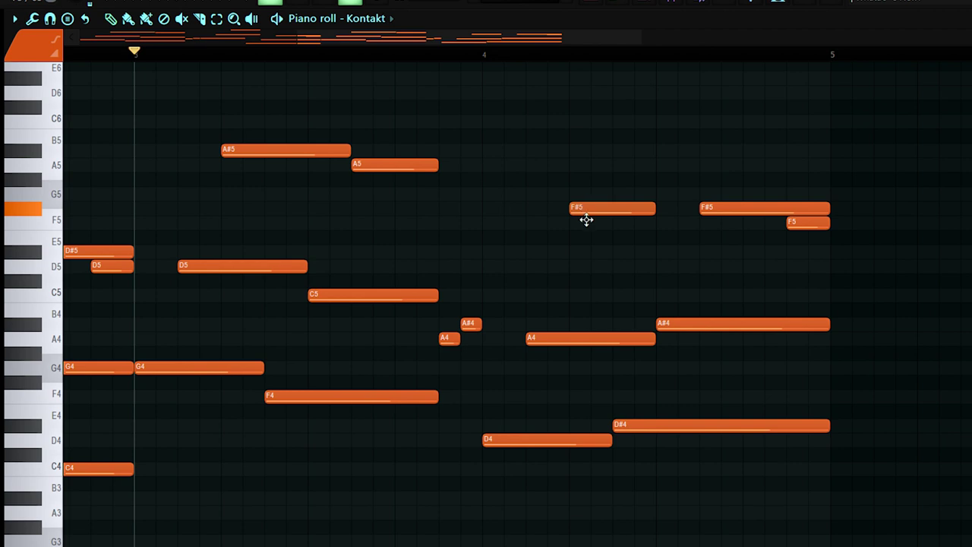
Lower bar 4's first F#5 to F5, raise its second F#5 to G5, and play the melody back.
drag(586, 220, 586, 231)
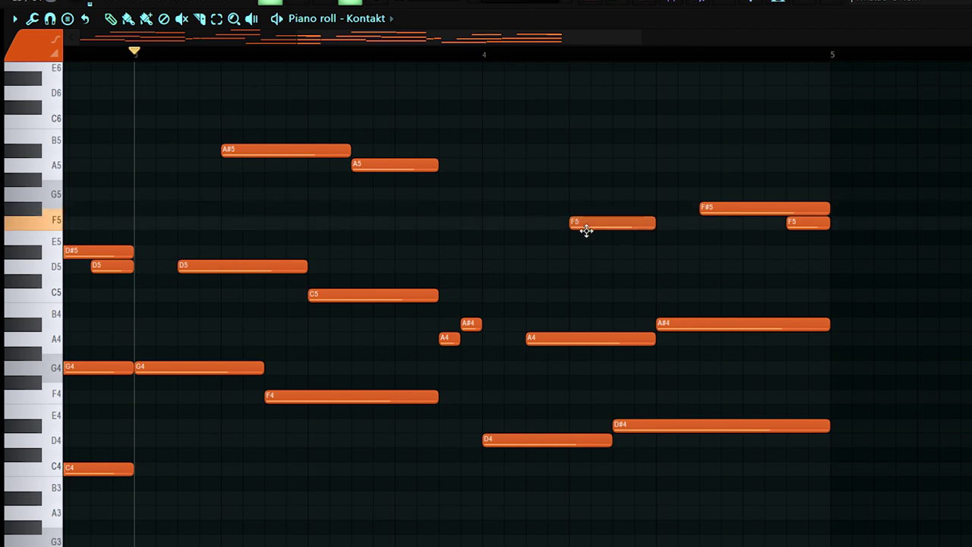
drag(722, 212, 726, 189)
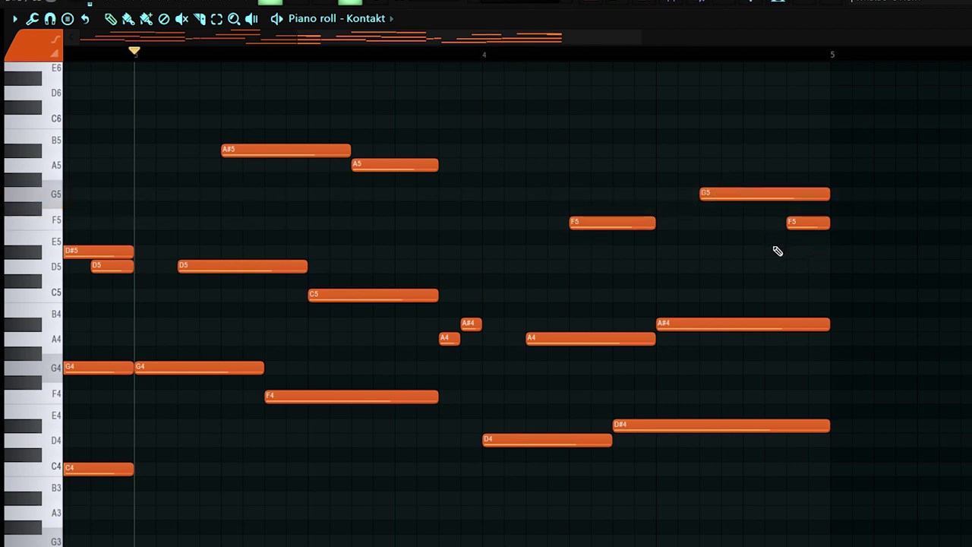
key(space)
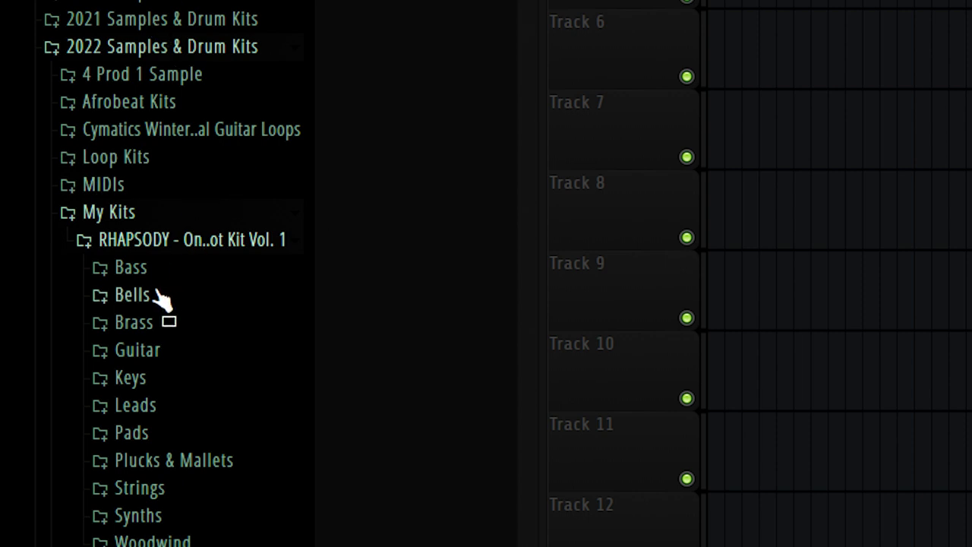
Audition one-shots in the RHAPSODY kit's Bass folder and load [KB] Bass - Bounce as a new channel.
click(132, 278)
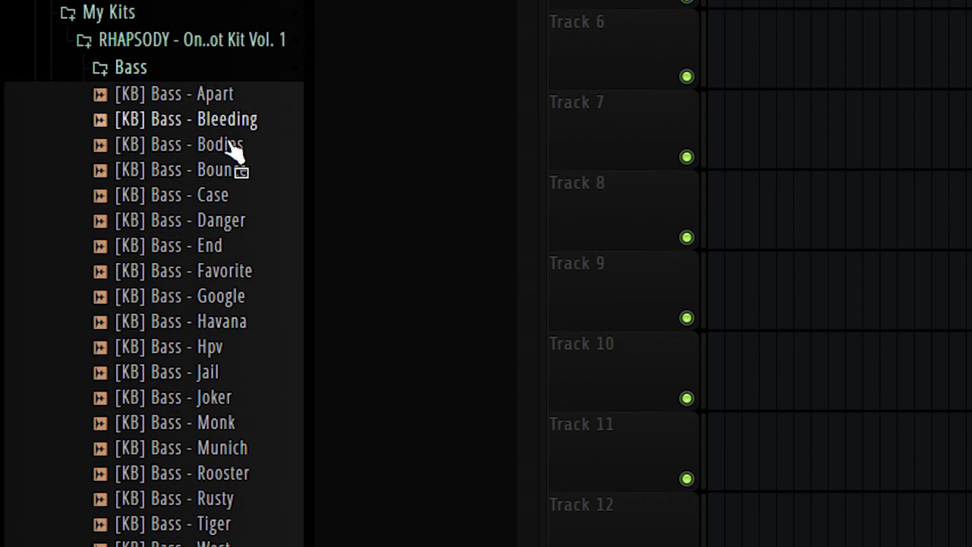
click(224, 170)
click(199, 245)
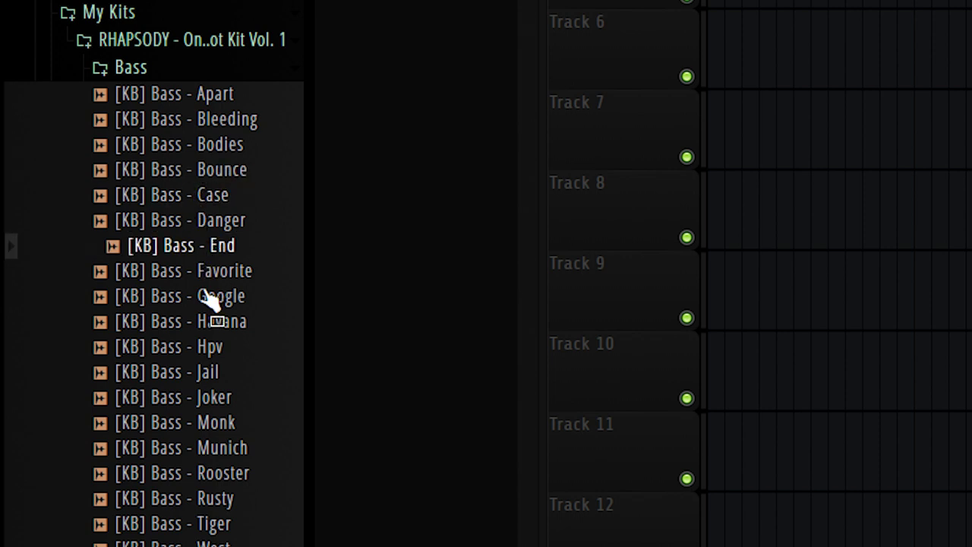
click(205, 321)
click(199, 220)
drag(190, 175, 728, 125)
Enable the volume envelope for the Bass - Bounce channel and close its settings.
click(727, 125)
click(66, 108)
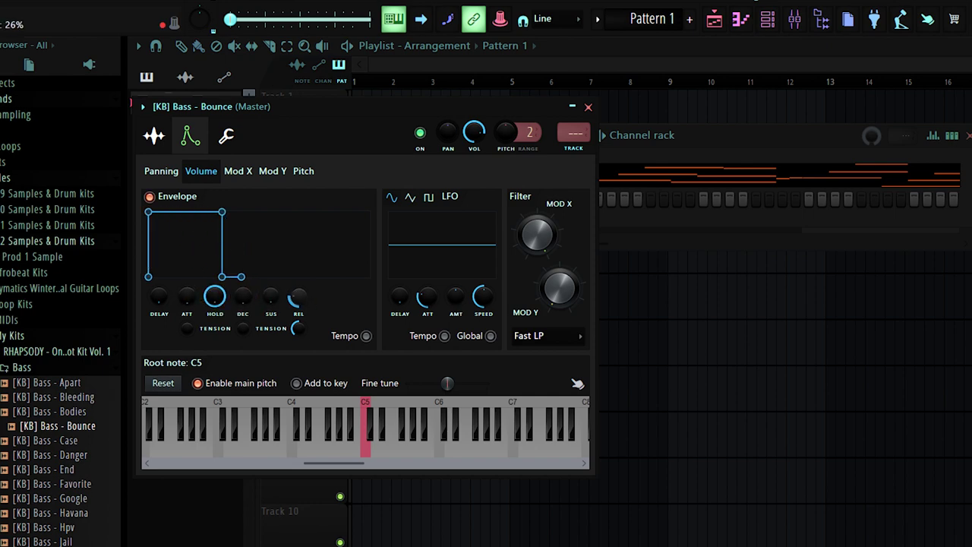
key(Escape)
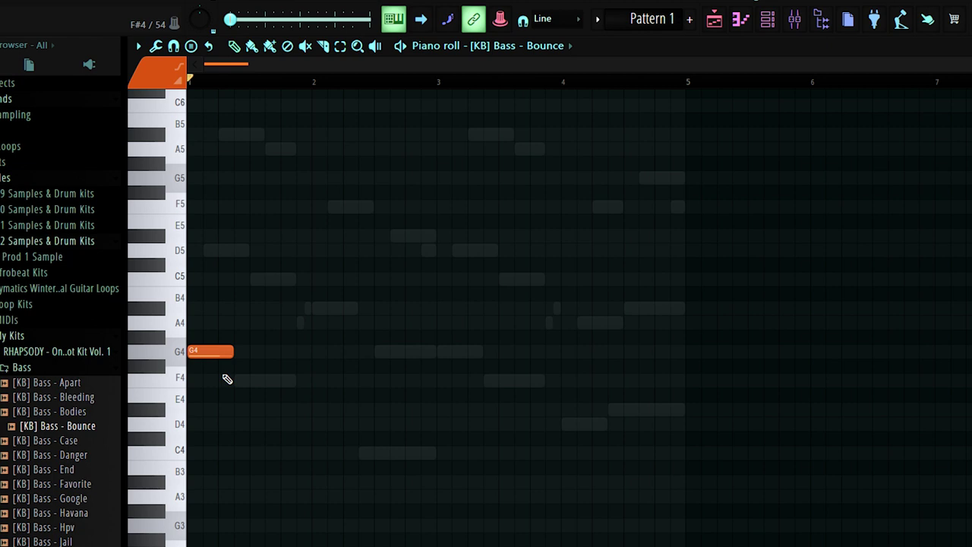
Draw bass notes under the melody's lowest notes: G4, F4, A#4, C4, G4, F4, D4 and D#4, plus an extra D#4 at bar 5.
drag(224, 379, 234, 380)
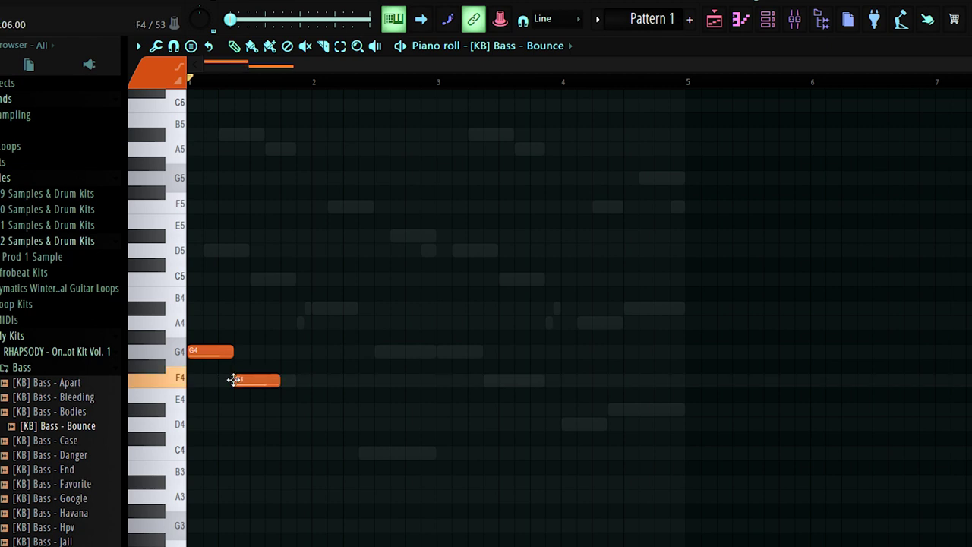
click(307, 309)
click(361, 452)
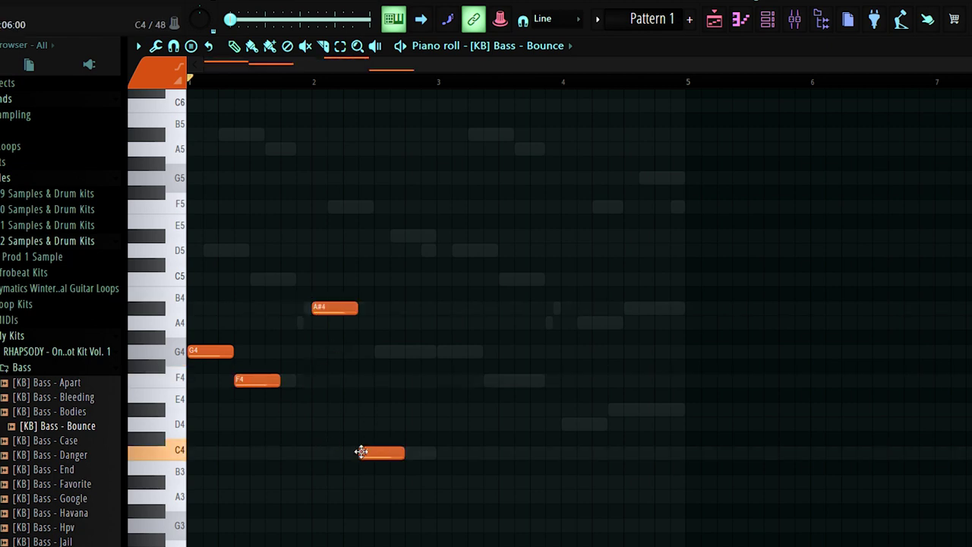
click(458, 353)
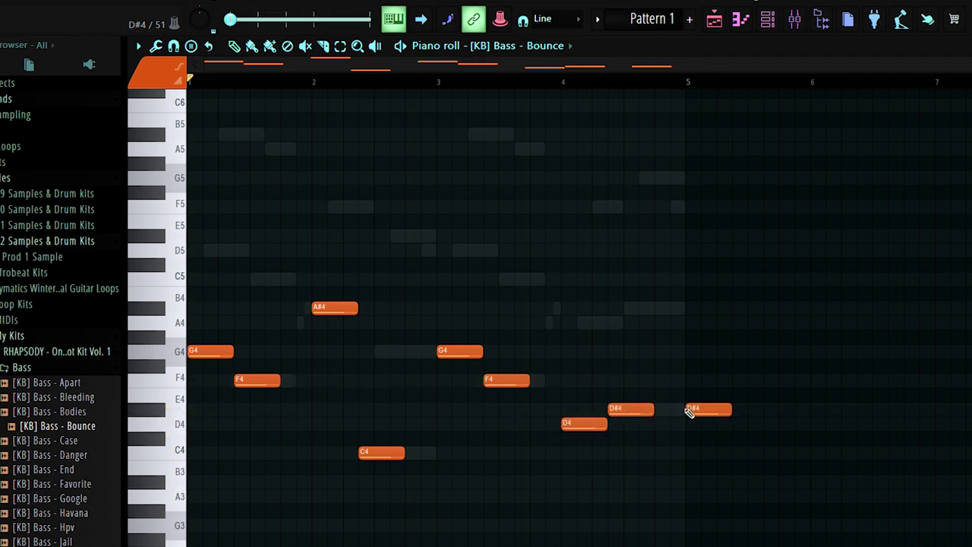
Apply quick legato to the bass notes, delete the extra D#4 at bar 5, and play the pattern.
key(ctrl+l)
right_click(690, 409)
key(space)
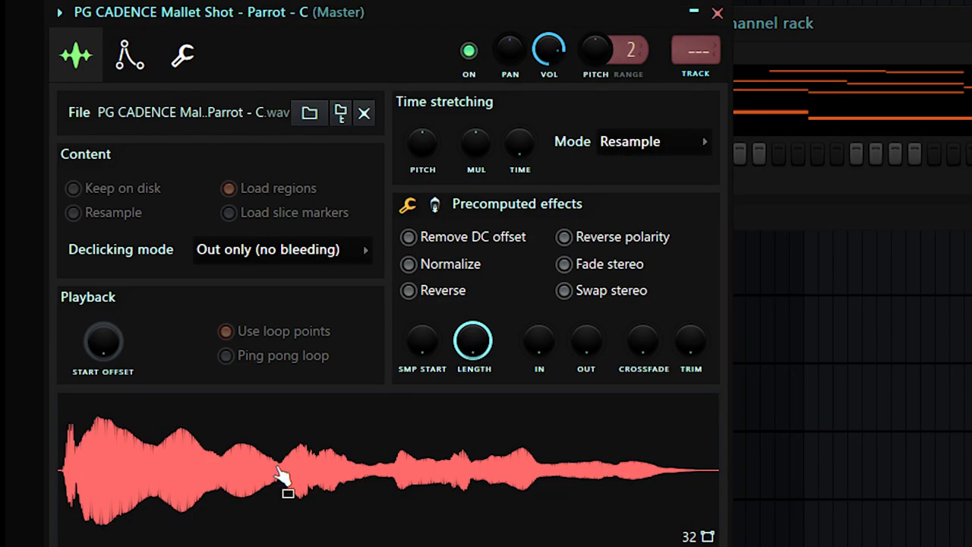
In the Parrot mallet shot's piano roll, place a two-step G4 on beat 2 of bar 1 while playing the pattern.
click(717, 13)
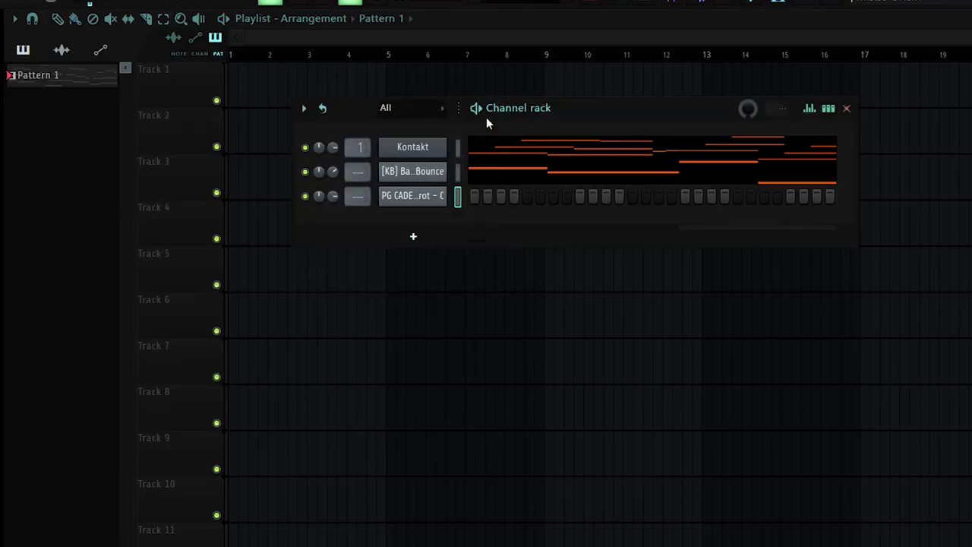
right_click(422, 199)
click(473, 196)
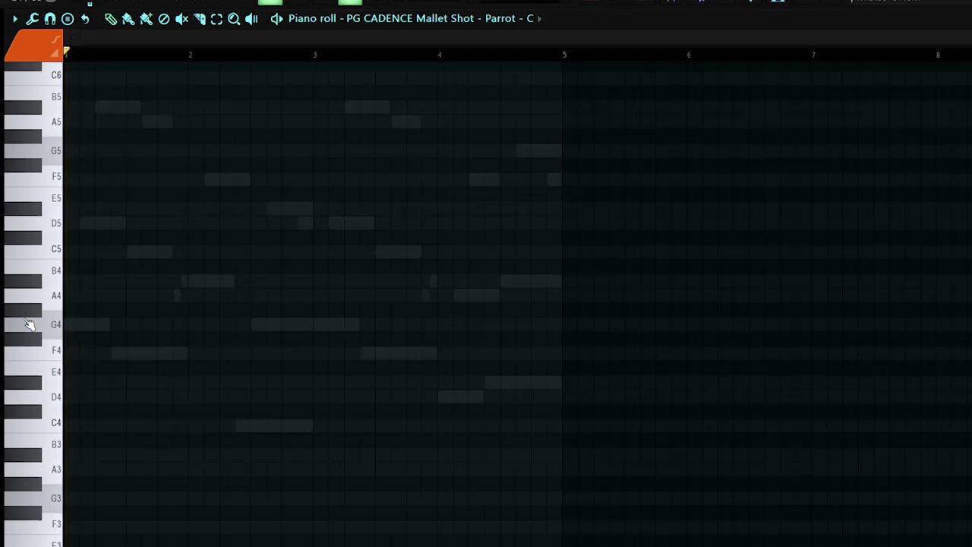
scroll(76, 325, up, 3)
mouse_move(107, 332)
mouse_down()
mouse_move(109, 371)
mouse_move(106, 327)
mouse_up()
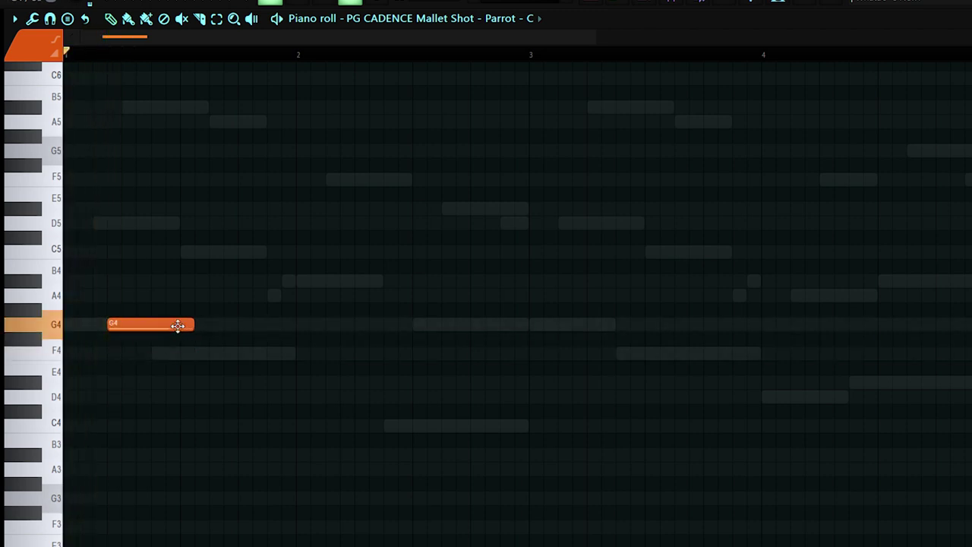
key(space)
drag(208, 325, 150, 337)
Repeat the two-step mallet G4 on beat 2 of bars 2, 3 and 4 and close the piano roll.
scroll(148, 340, down, 2)
click(224, 325)
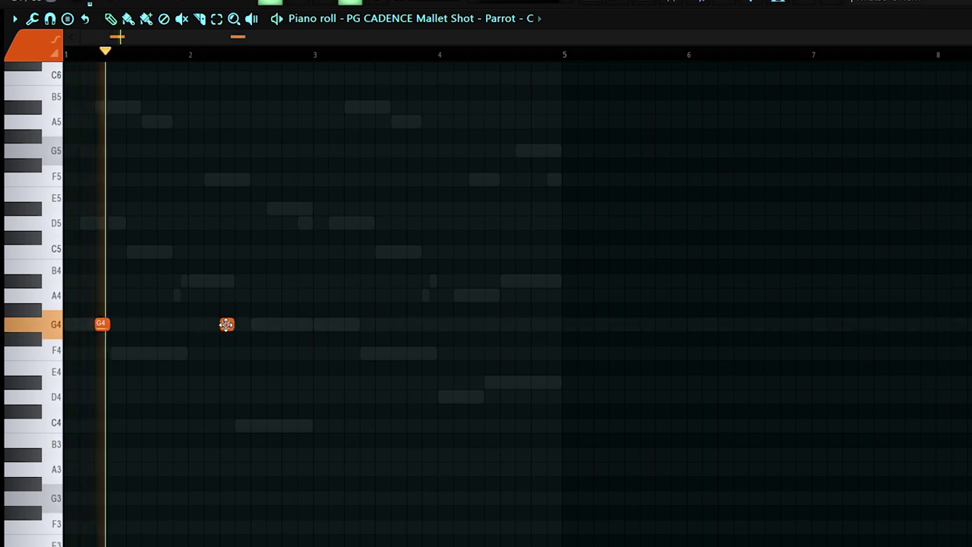
click(351, 325)
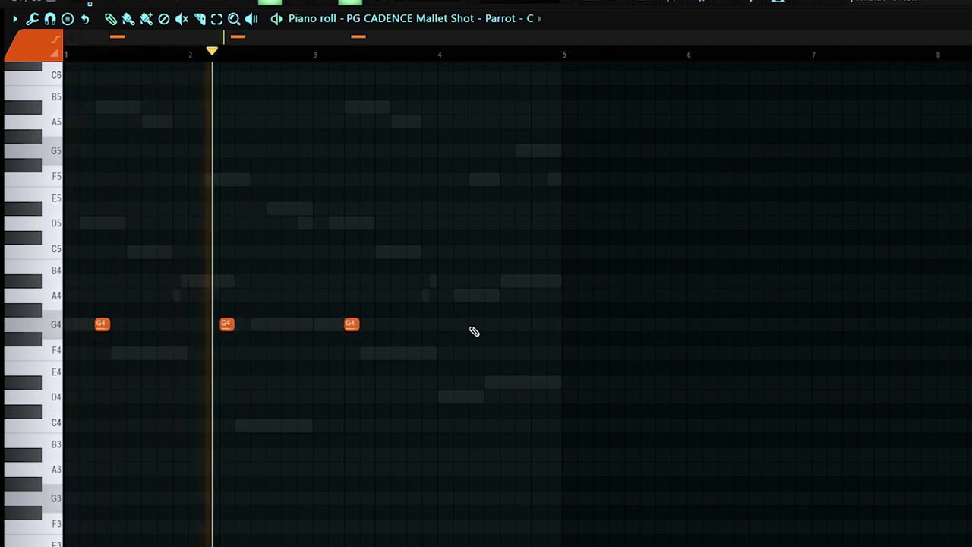
click(469, 325)
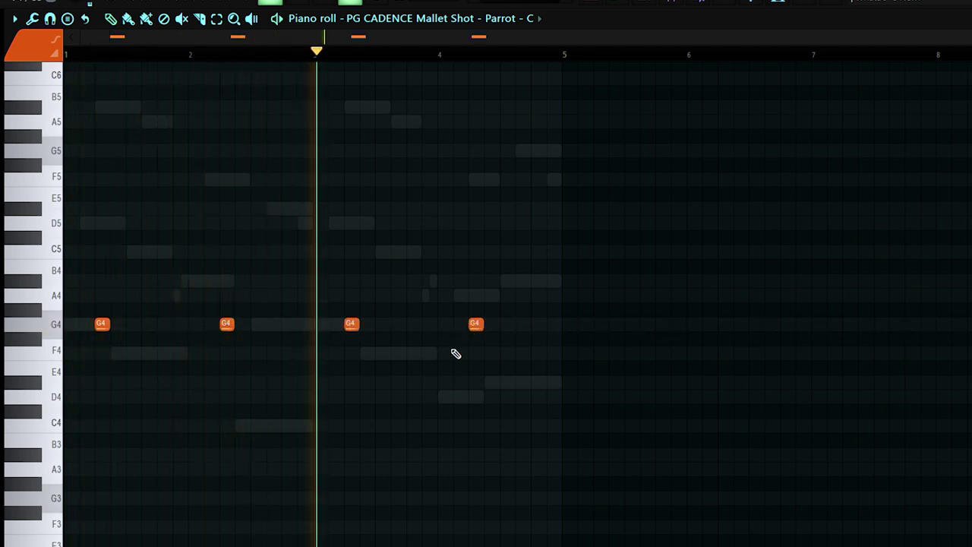
key(ctrl+a)
key(F7)
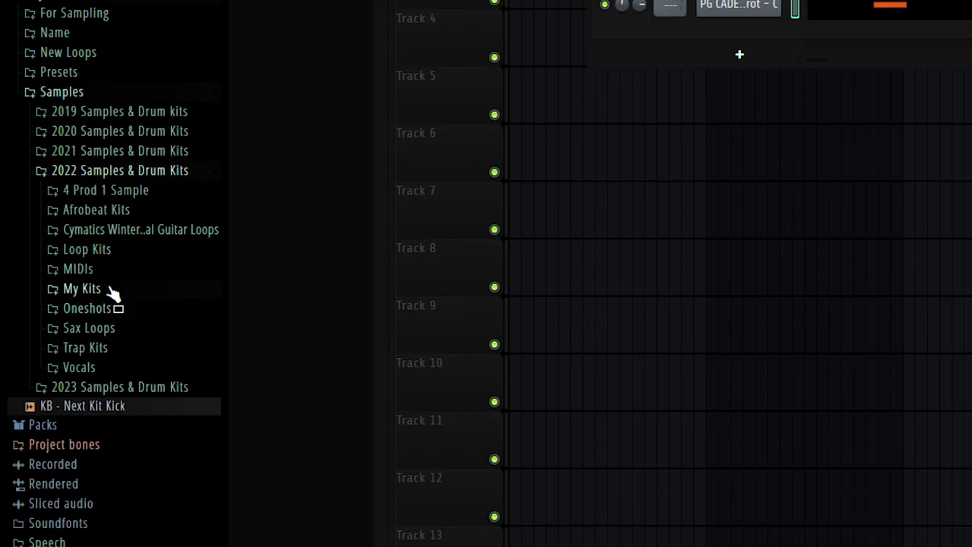
Load the [KB] Synth - Queen sample from the RHAPSODY one-shot kit's Synths folder as a new channel.
click(112, 291)
click(112, 309)
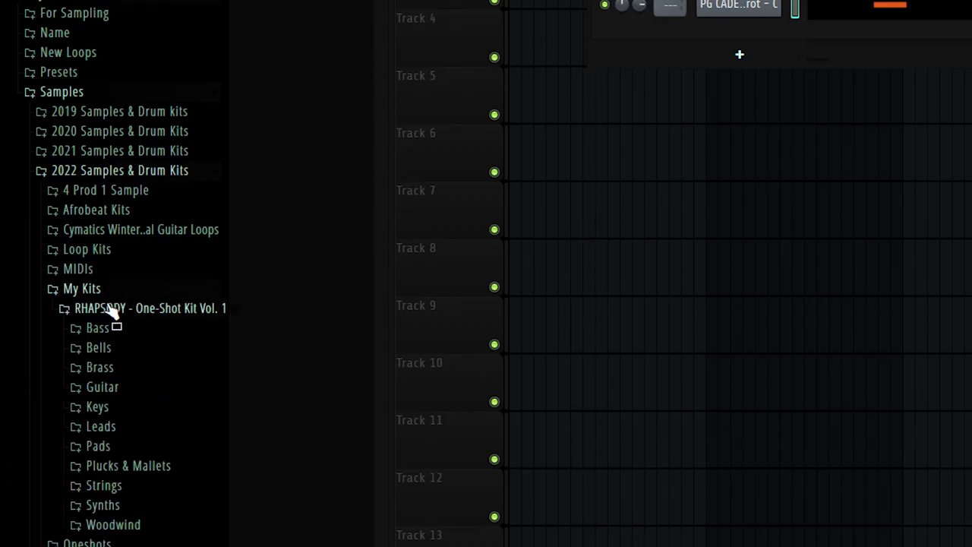
click(113, 505)
scroll(108, 494, down, 10)
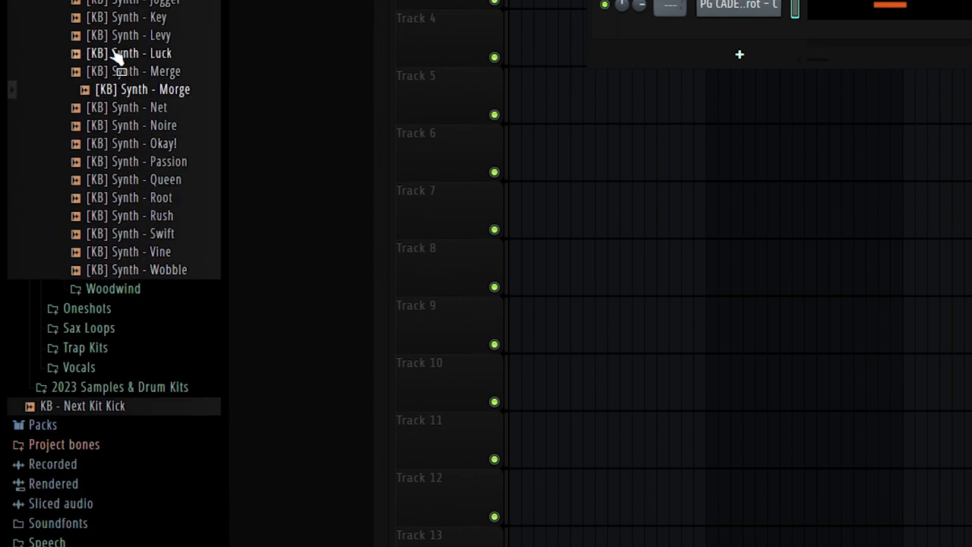
click(180, 185)
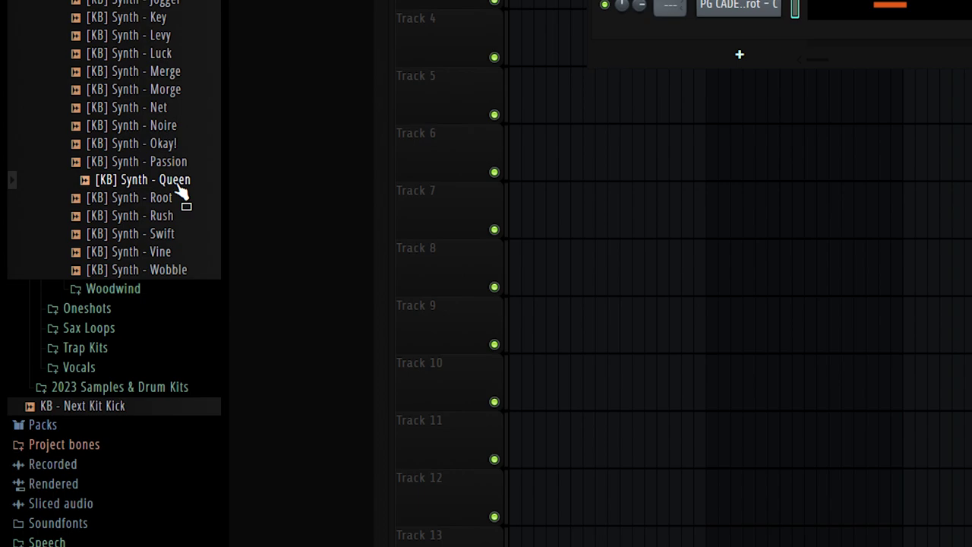
drag(182, 196, 743, 41)
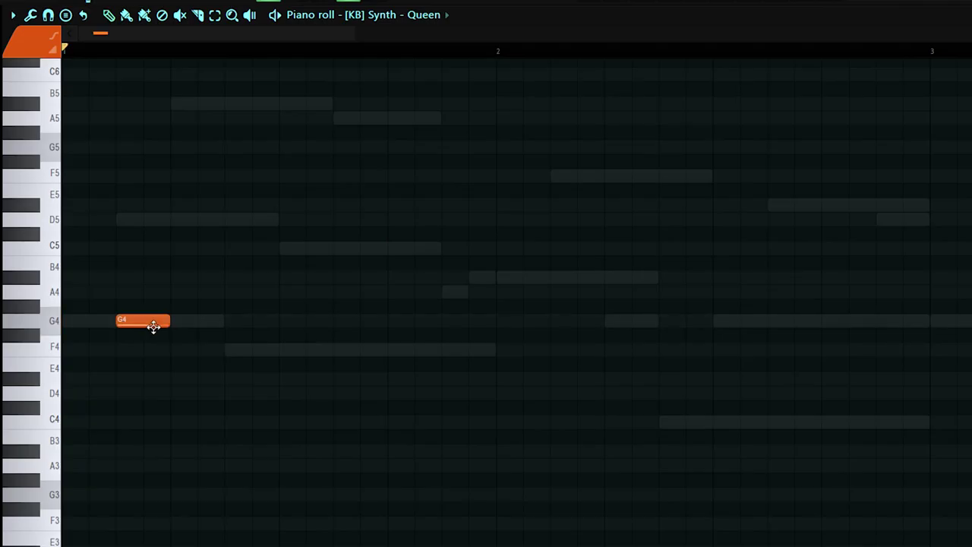
In the Queen synth's piano roll, place one-step G4 and D5 notes on step 3 of bar 1 while testing playback.
key(space)
key(space)
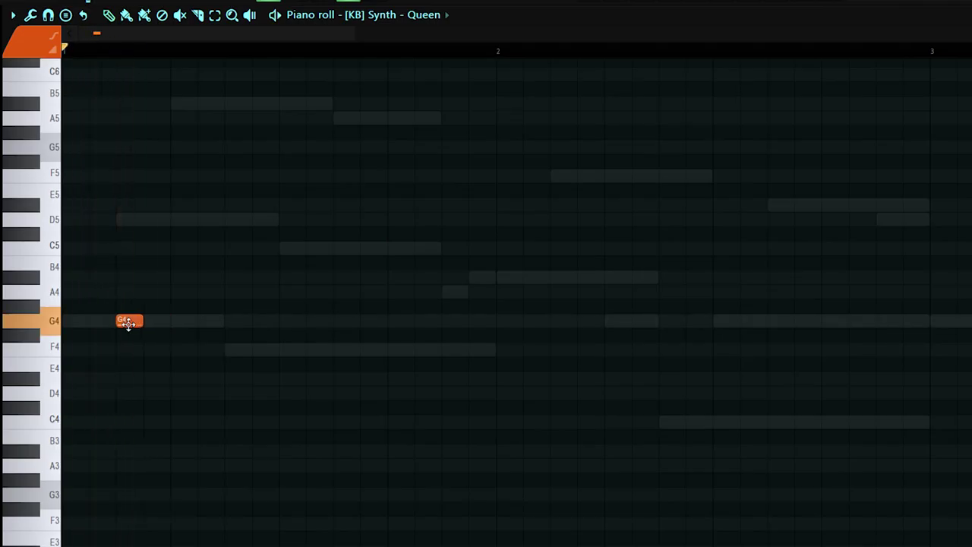
scroll(129, 303, up, 2)
key(space)
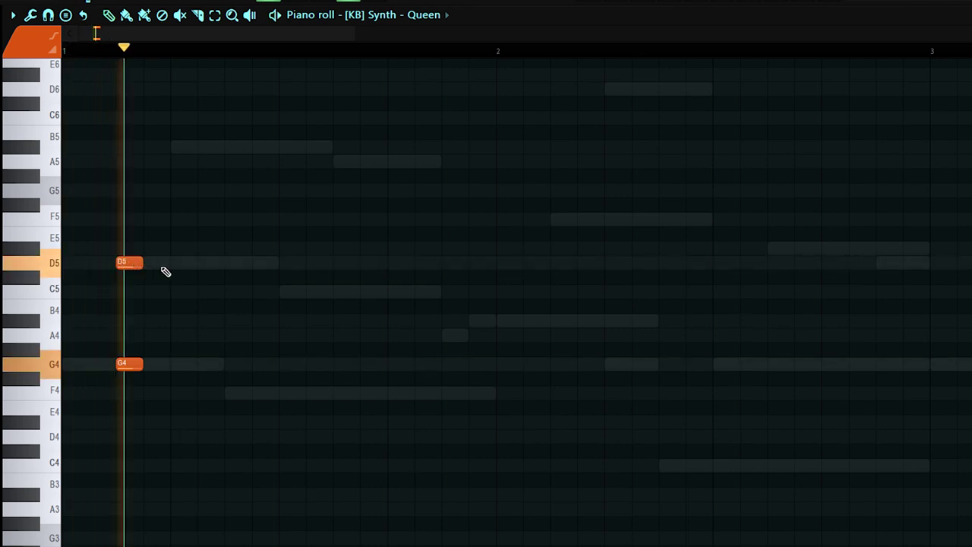
key(space)
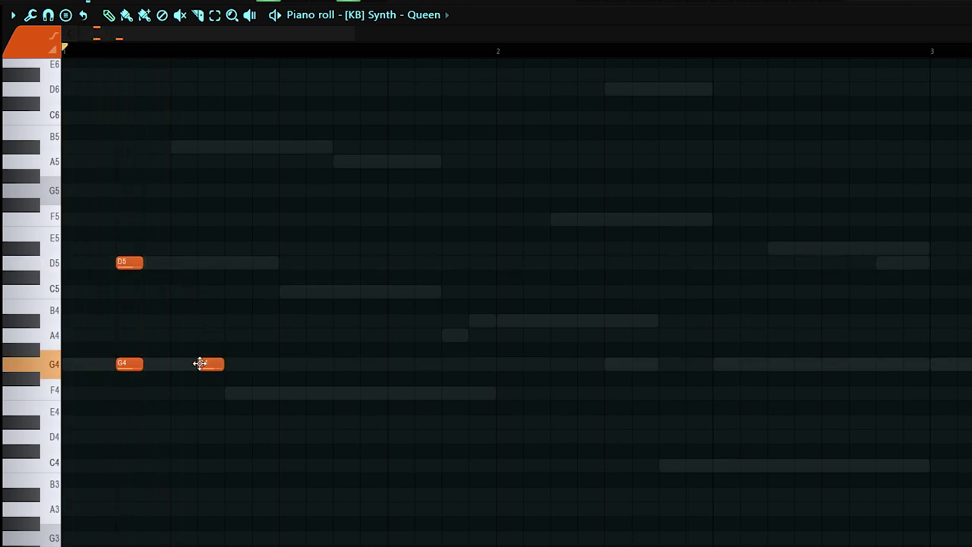
Add one-step chords in bar 1, G4 with F5 on step 6 and F4 with C5 on step 9, while playing the pattern.
key(space)
key(space)
drag(204, 211, 190, 210)
key(space)
key(space)
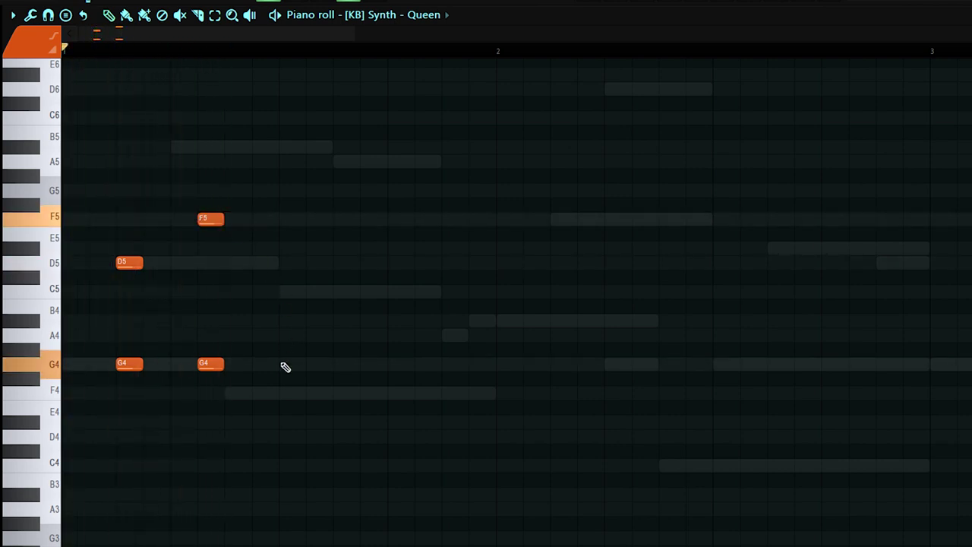
click(279, 292)
key(space)
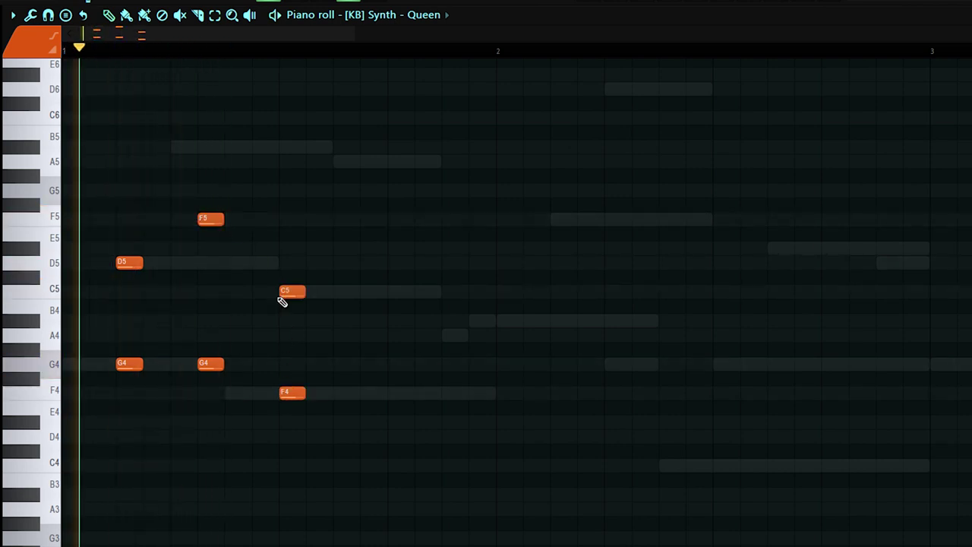
Repeat the three-chord rhythm: A#4/F5, A#4/A#5, G4/D#5 in bar 2, G4/D5, G4/A#5, F4/A5 in bar 3, A4/D5, A4/F5, A#4/G5 in bar 4.
ctrl+scroll(275, 322, down, 2)
key(space)
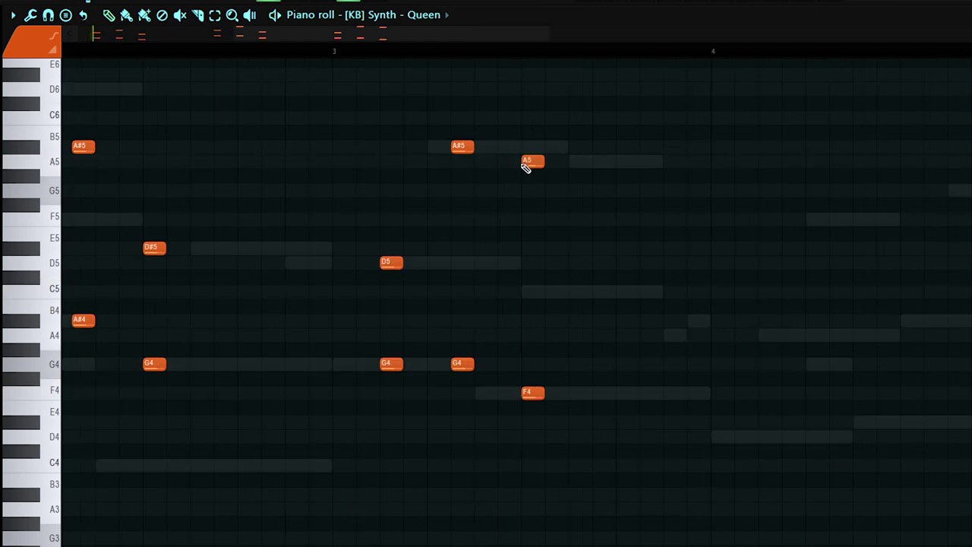
scroll(552, 192, down, 3)
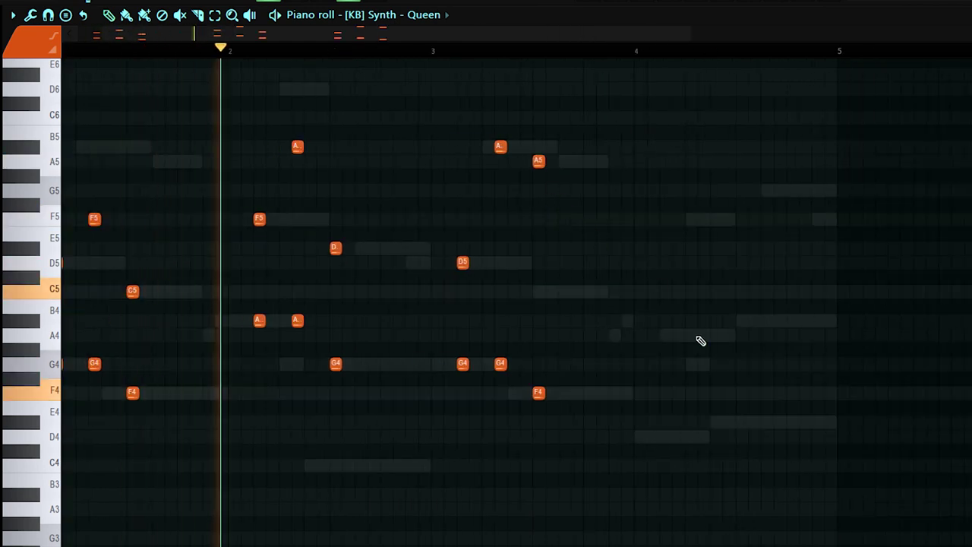
ctrl+scroll(611, 340, down, 1)
ctrl+scroll(606, 338, up, 2)
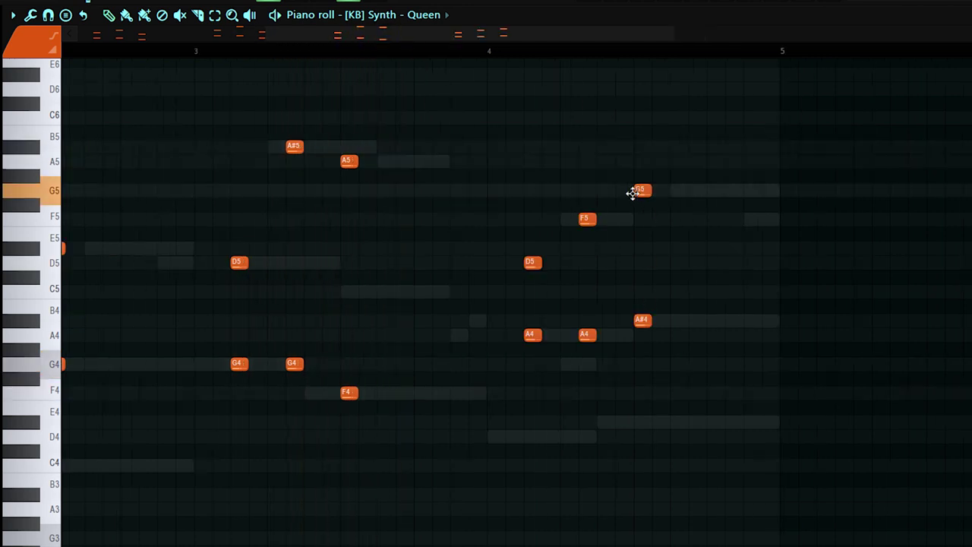
Move the lower note of bar 4's last chord down to G4 and randomize the synth notes' velocities.
key(space)
ctrl+scroll(675, 229, down, 2)
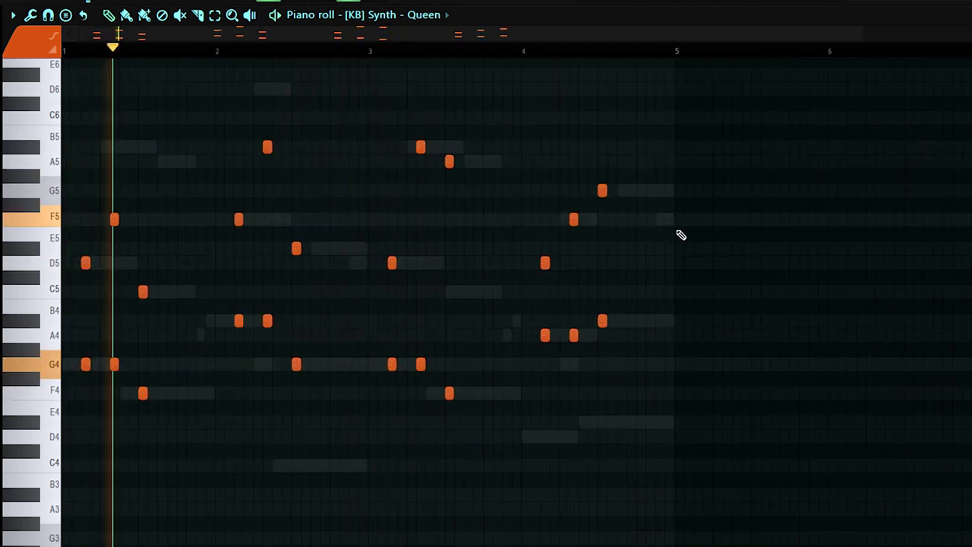
scroll(612, 273, down, 1)
drag(602, 277, 602, 320)
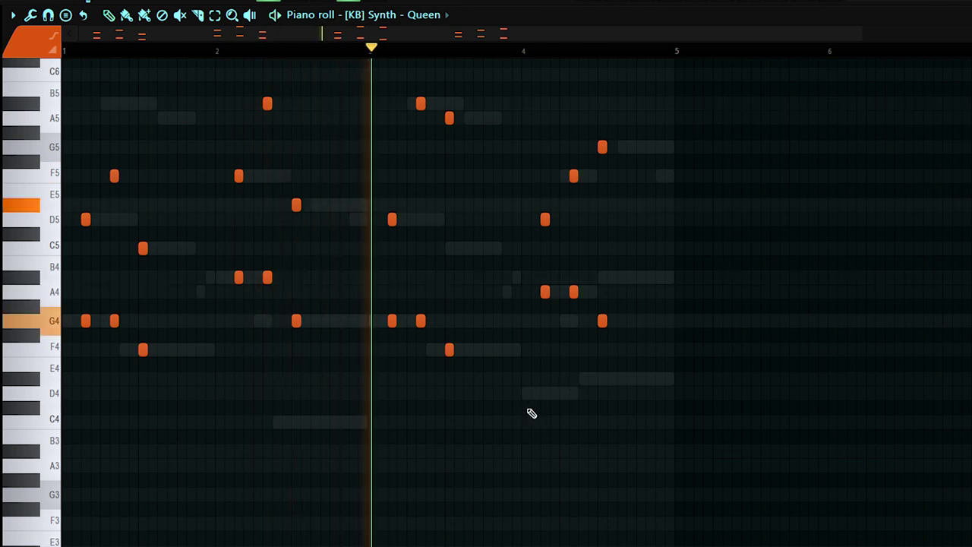
key(alt+r)
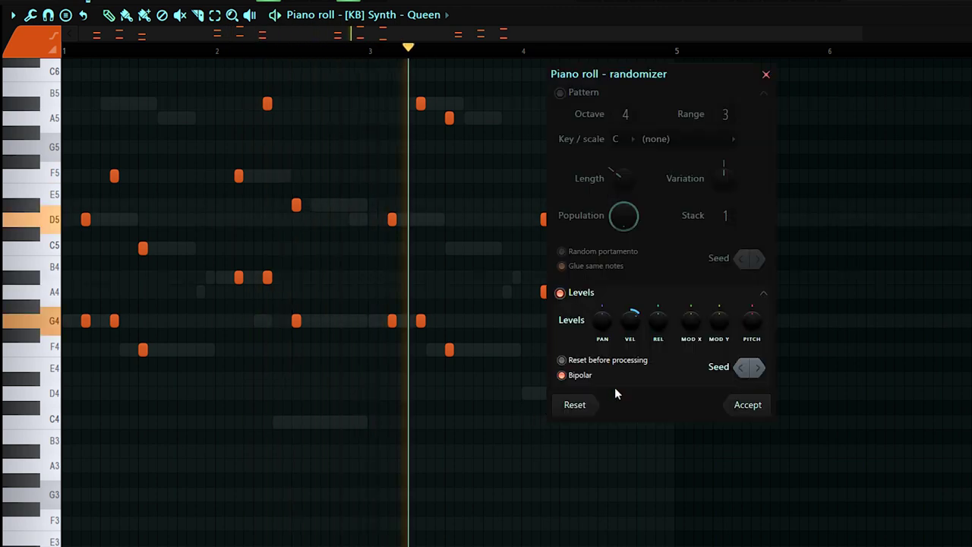
click(747, 404)
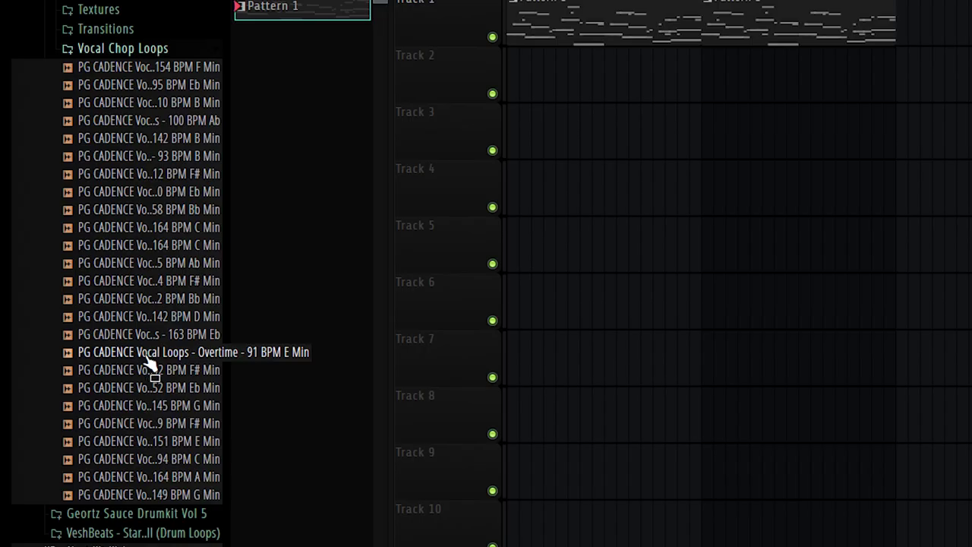
Audition loops in the Vocal Chop Loops folder and place the Mars 152 BPM Bb Min loop at the start of Track 2.
click(140, 263)
click(163, 298)
click(160, 351)
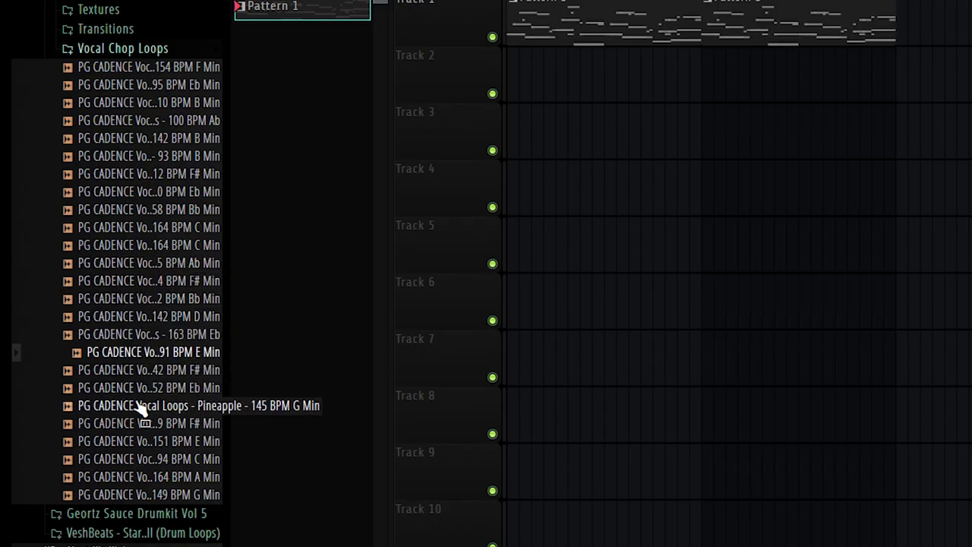
click(141, 405)
click(141, 211)
click(144, 282)
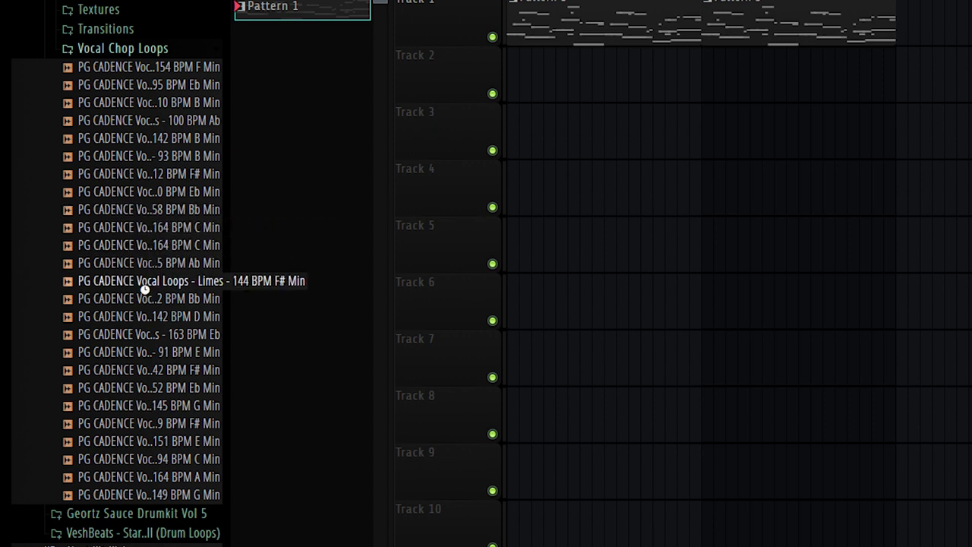
click(146, 334)
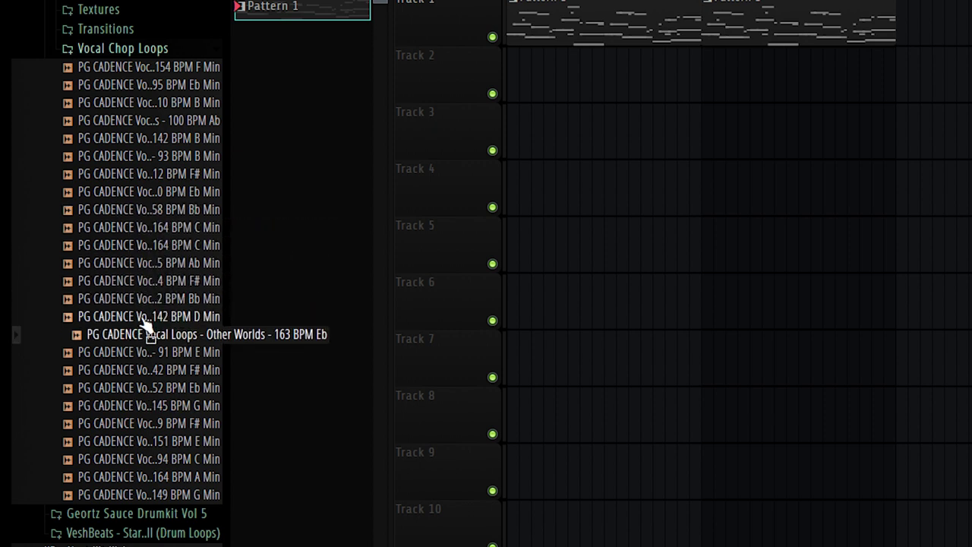
drag(155, 298, 604, 127)
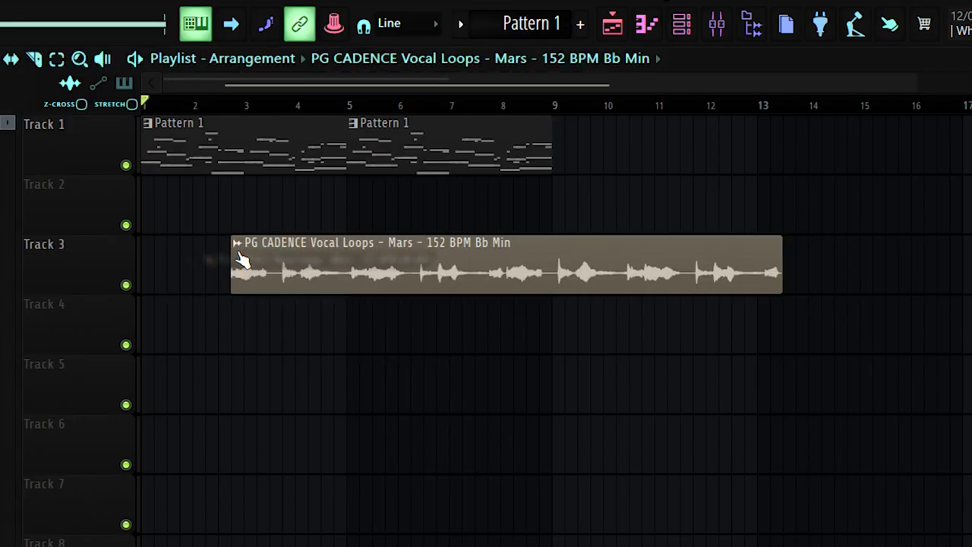
drag(274, 268, 184, 208)
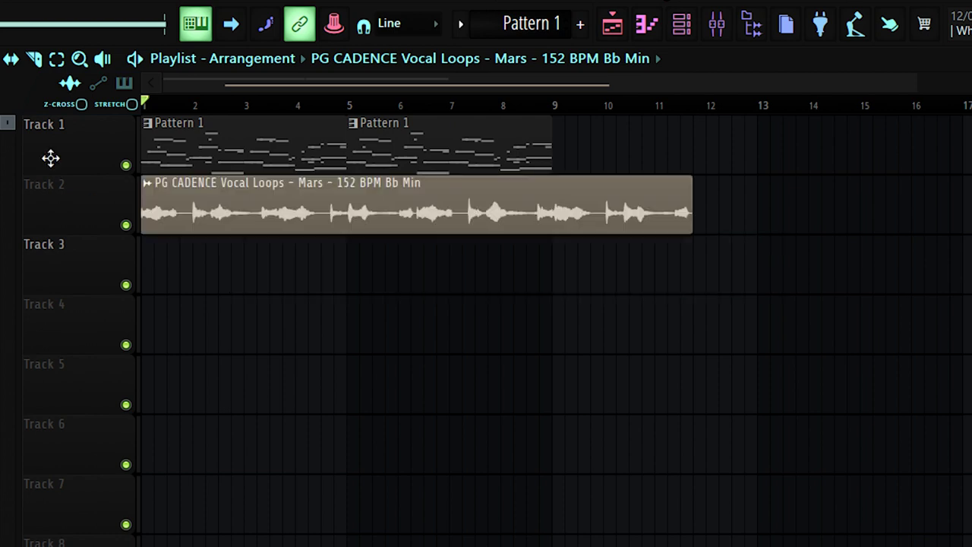
Time-stretch the Mars vocal loop to eight bars in Stretch mode with its pitch lowered, and play the arrangement.
double_click(221, 185)
drag(357, 357, 357, 339)
click(450, 340)
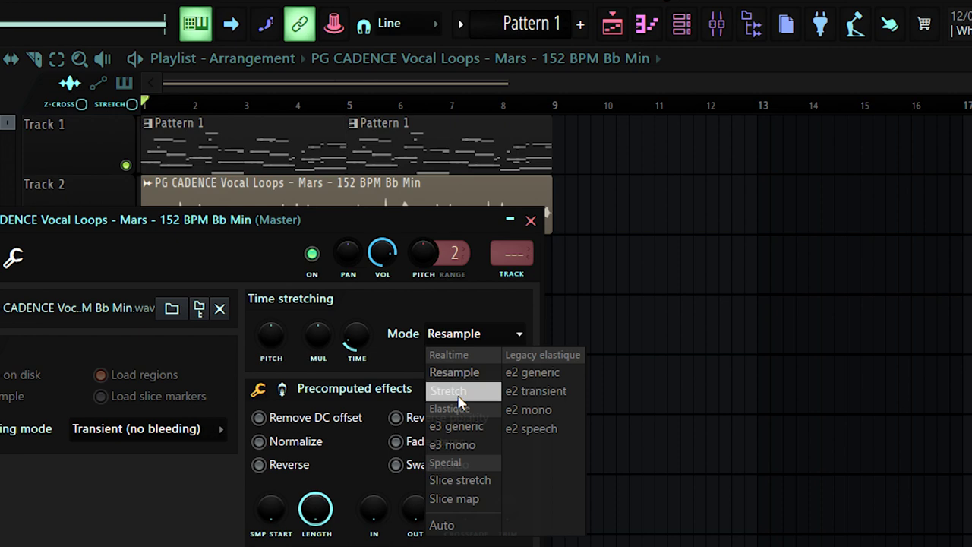
click(456, 392)
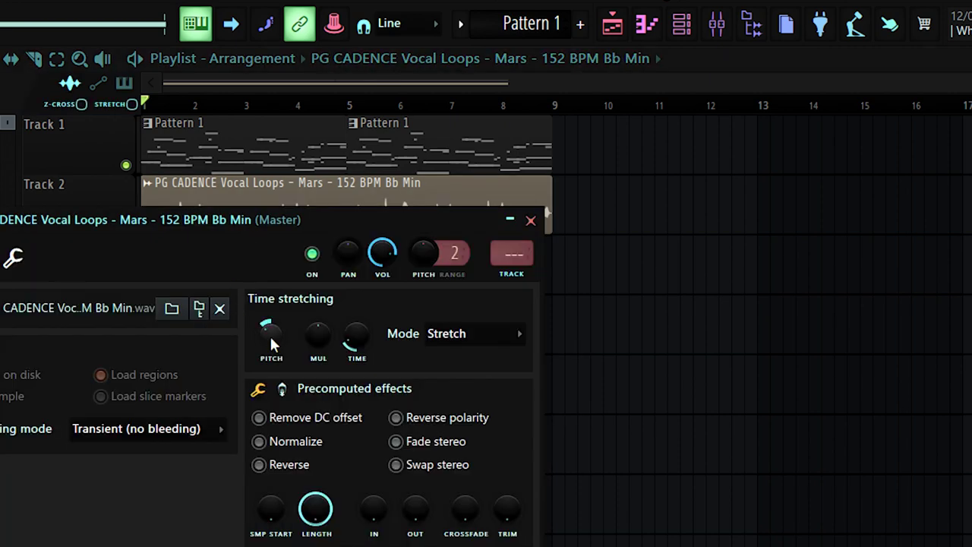
key(space)
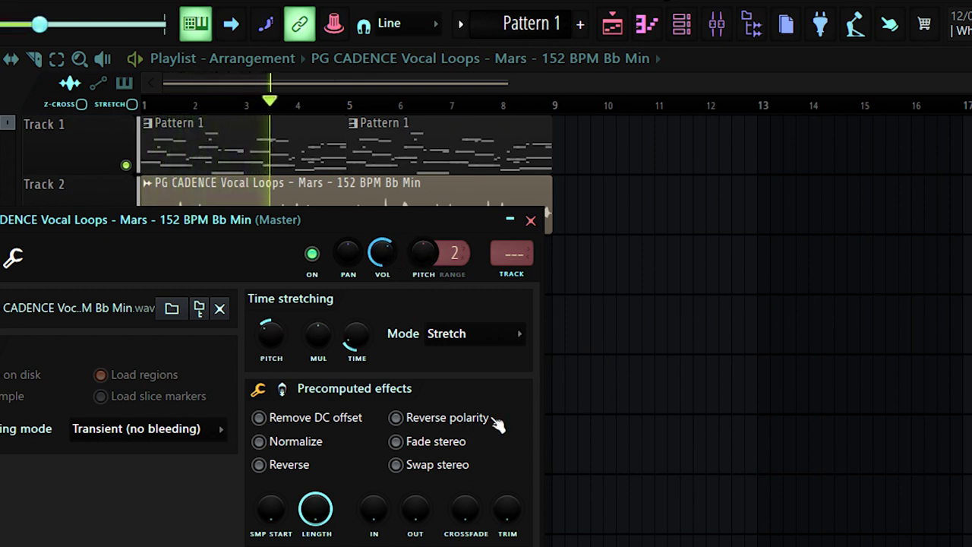
right_click(687, 421)
scroll(227, 301, down, 1)
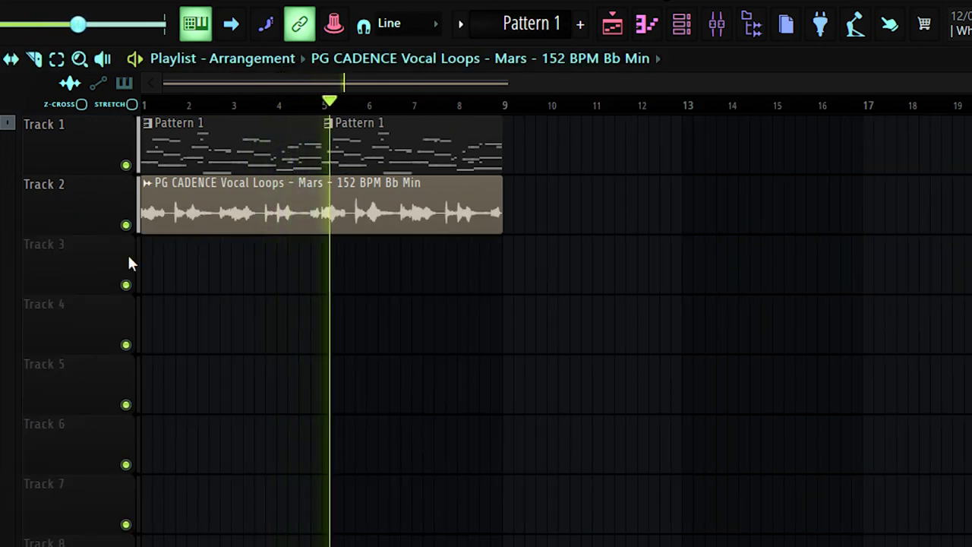
Recolor the Mars vocal loop's channel orange.
double_click(251, 213)
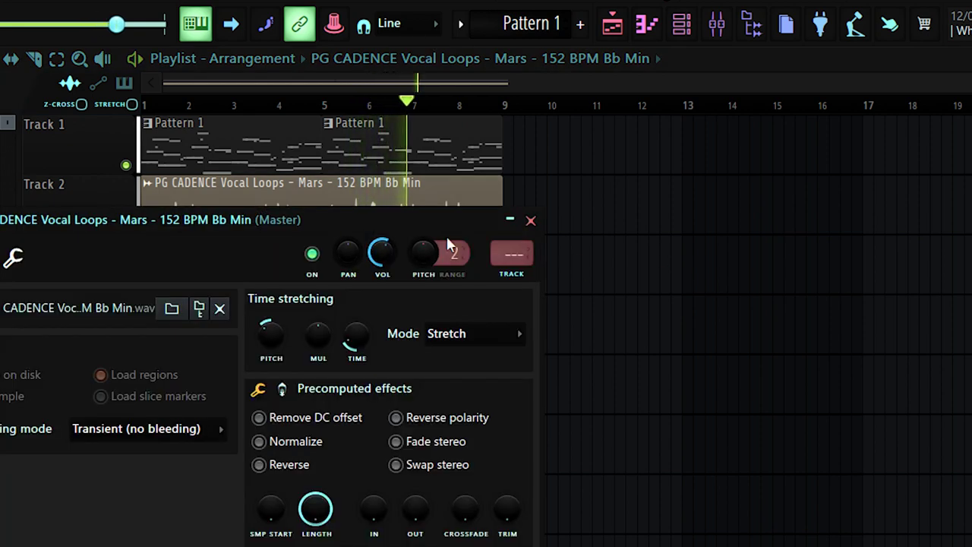
key(F2)
click(432, 220)
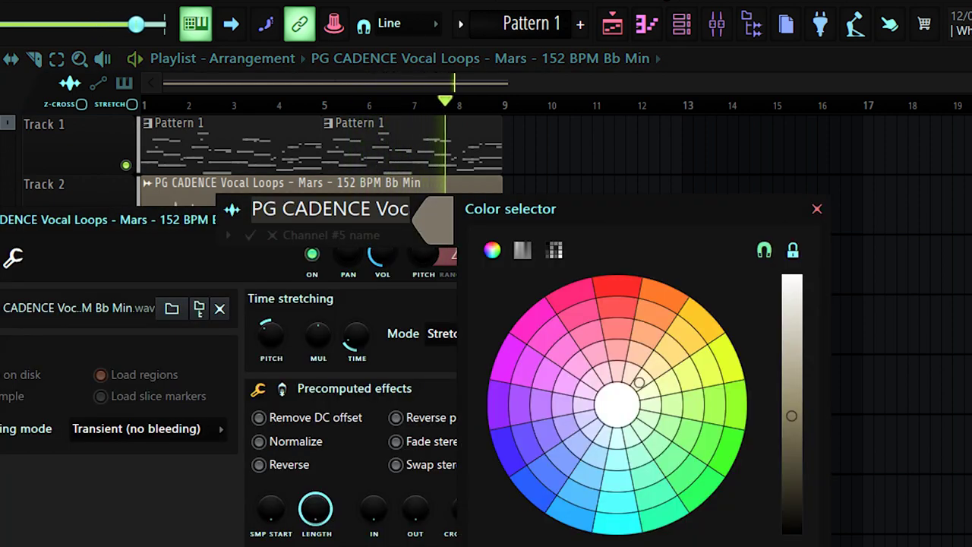
click(650, 299)
key(Return)
key(Return)
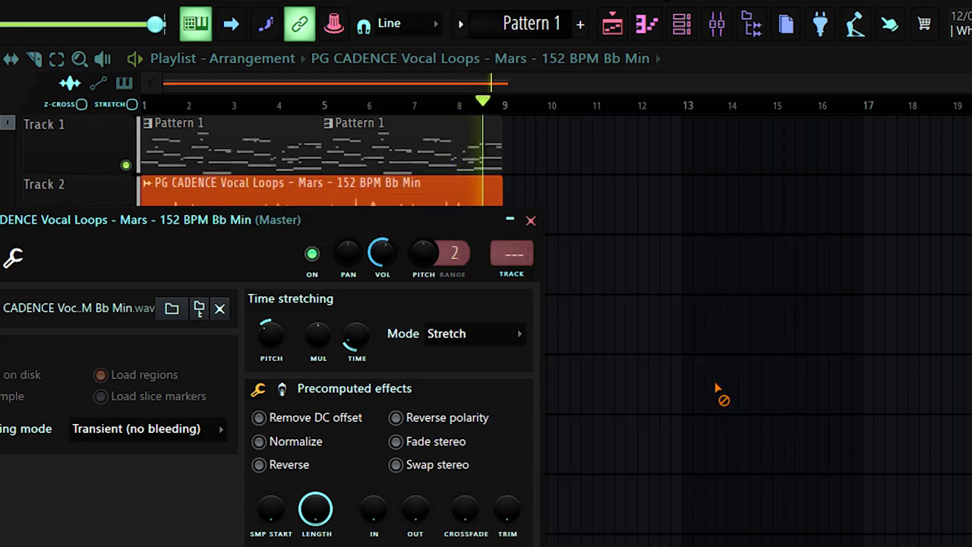
key(Escape)
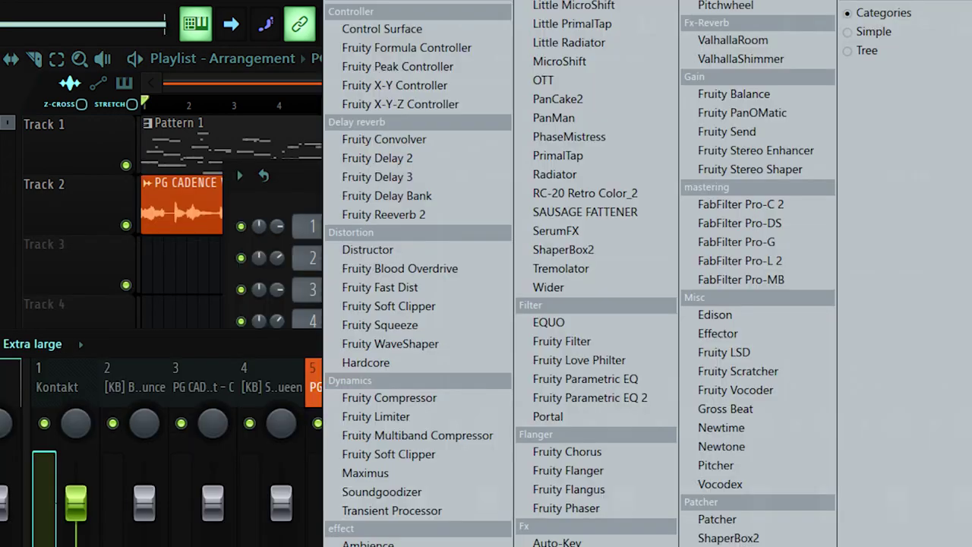
Add RC-20 Retro Color to the Kontakt mixer track and load its Lush & Crunch Guitar 2 preset.
click(652, 195)
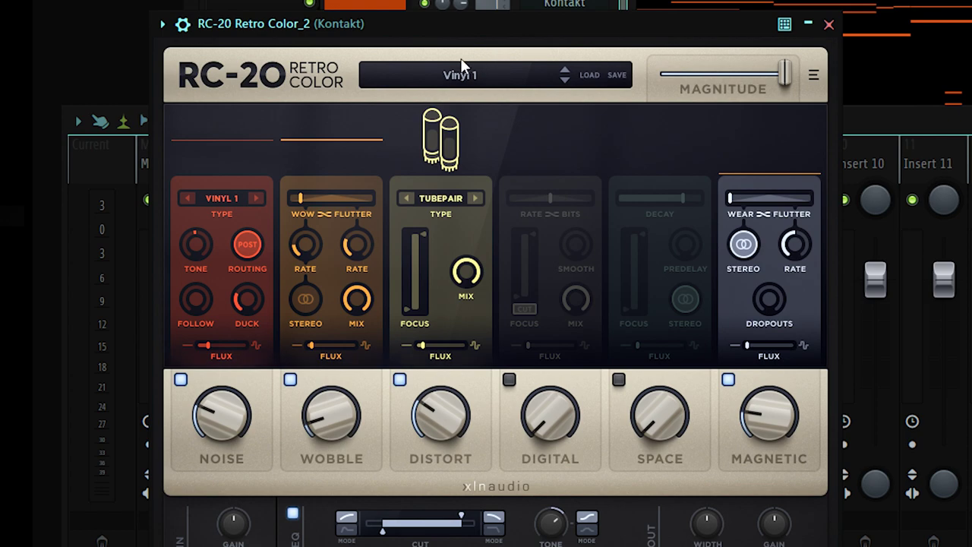
click(438, 73)
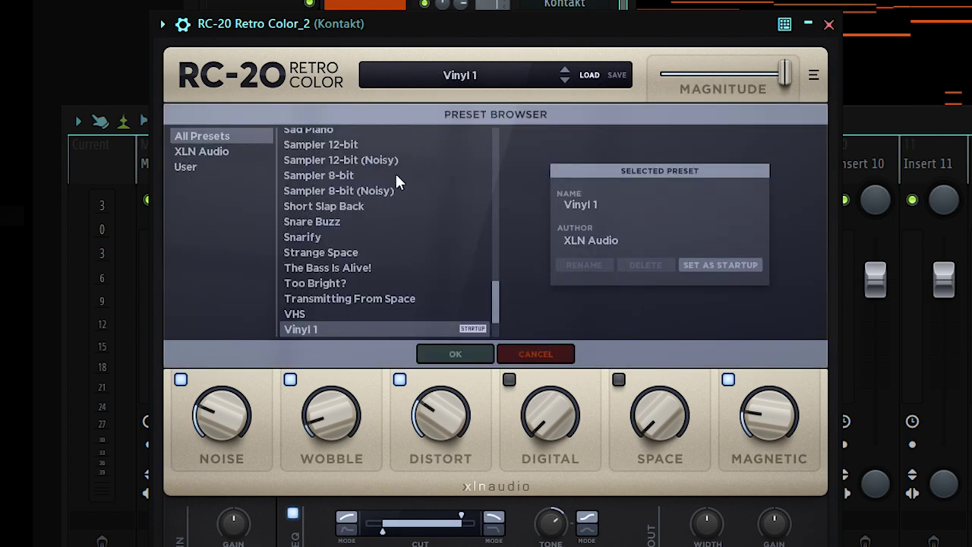
scroll(393, 173, up, 6)
scroll(393, 173, up, 2)
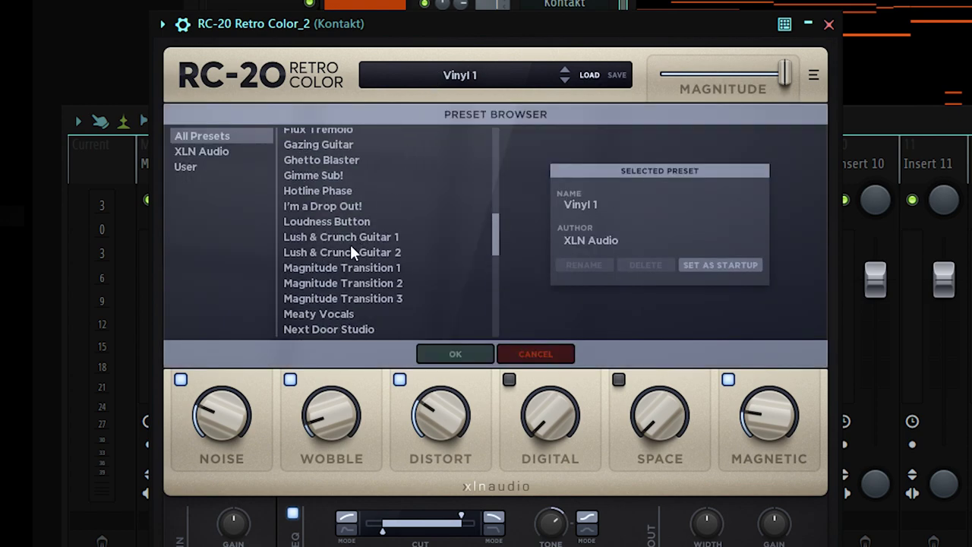
double_click(350, 252)
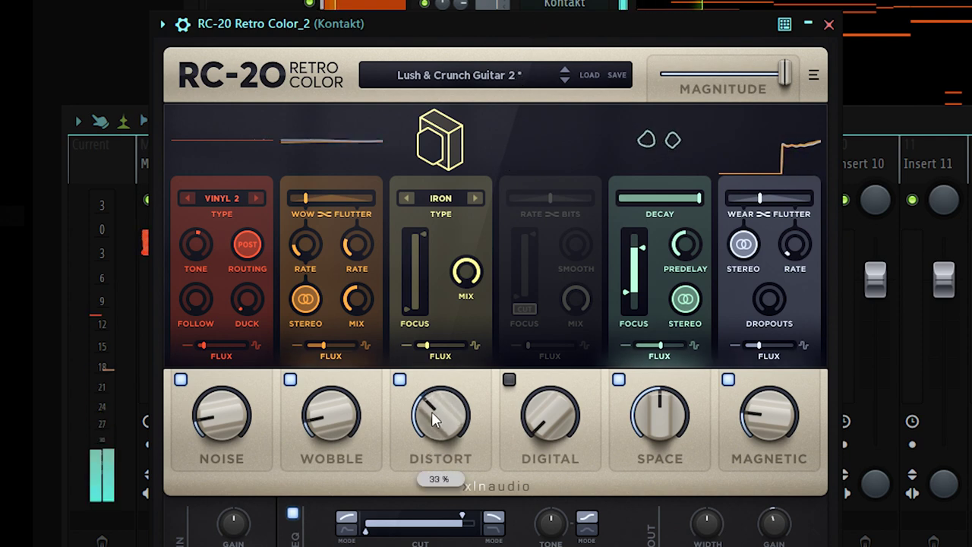
Turn off the Noise module, reduce the Space amount and toggle the Wobble module's Stereo option.
click(181, 380)
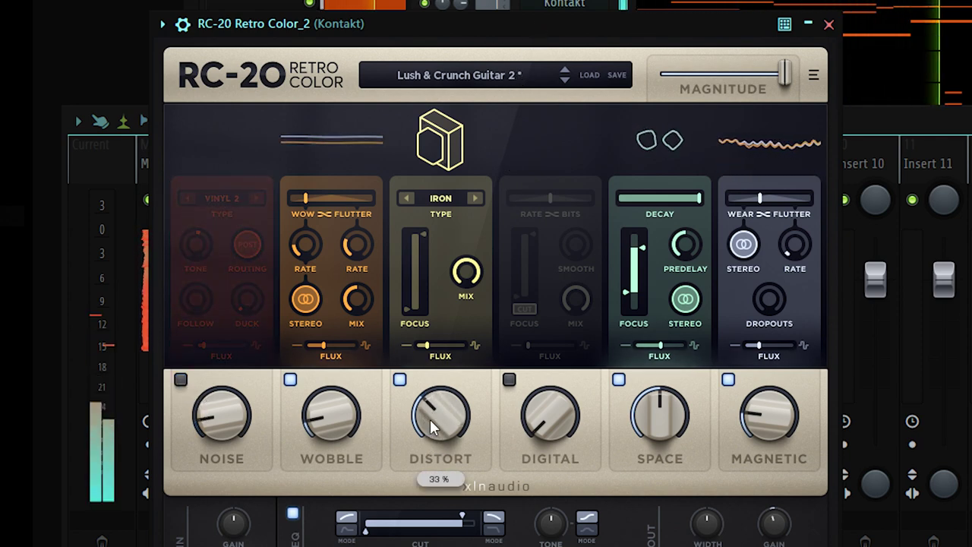
drag(640, 410, 645, 455)
click(305, 298)
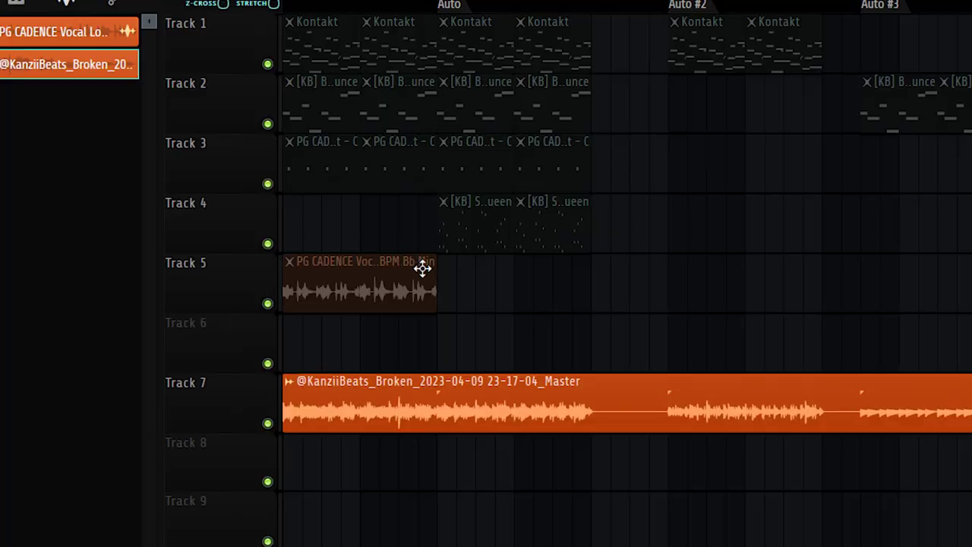
Open the channel settings of the rendered master audio clip on Track 7.
double_click(489, 399)
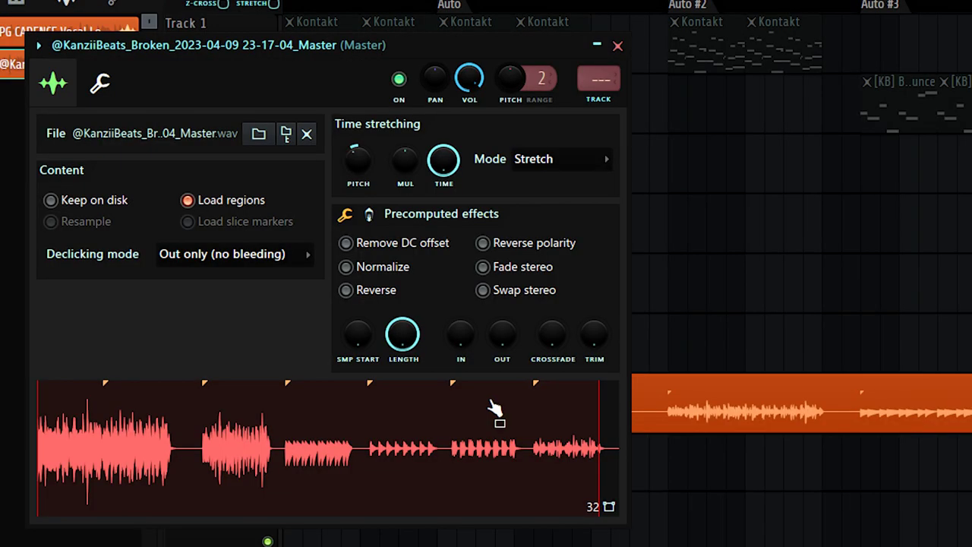